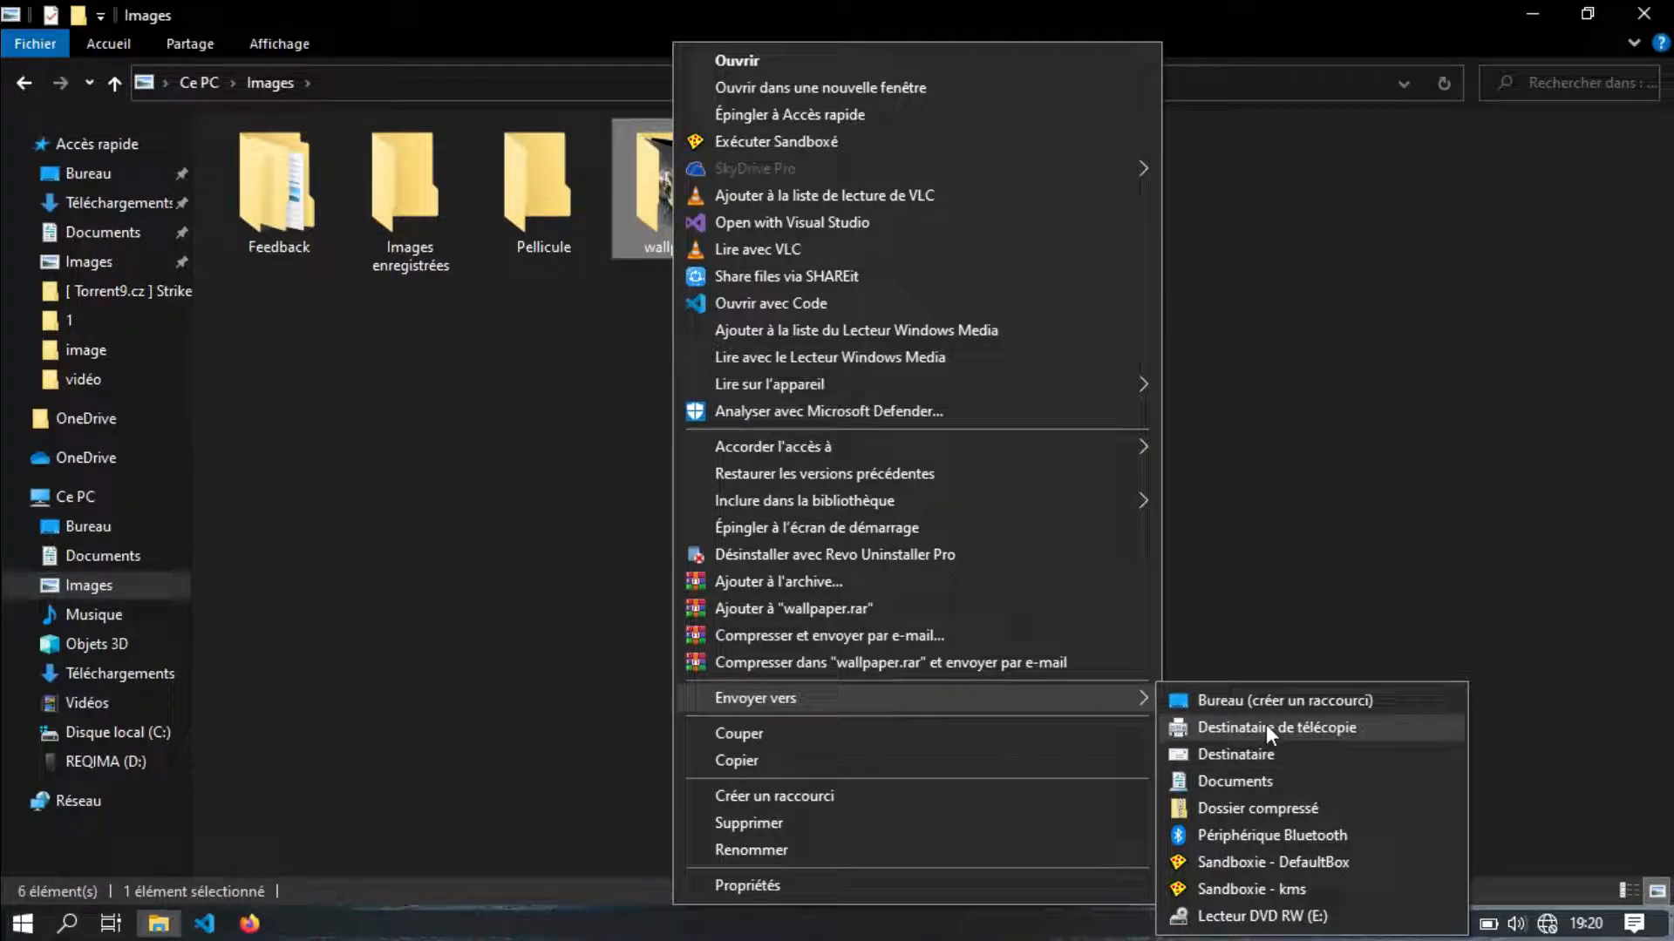
# Open the Images folder and examine the Send To (Envoyer vers) destinations offered for the Capture d'écran 2022-03-08 124606.jpg file.
pyautogui.click(1409, 347)
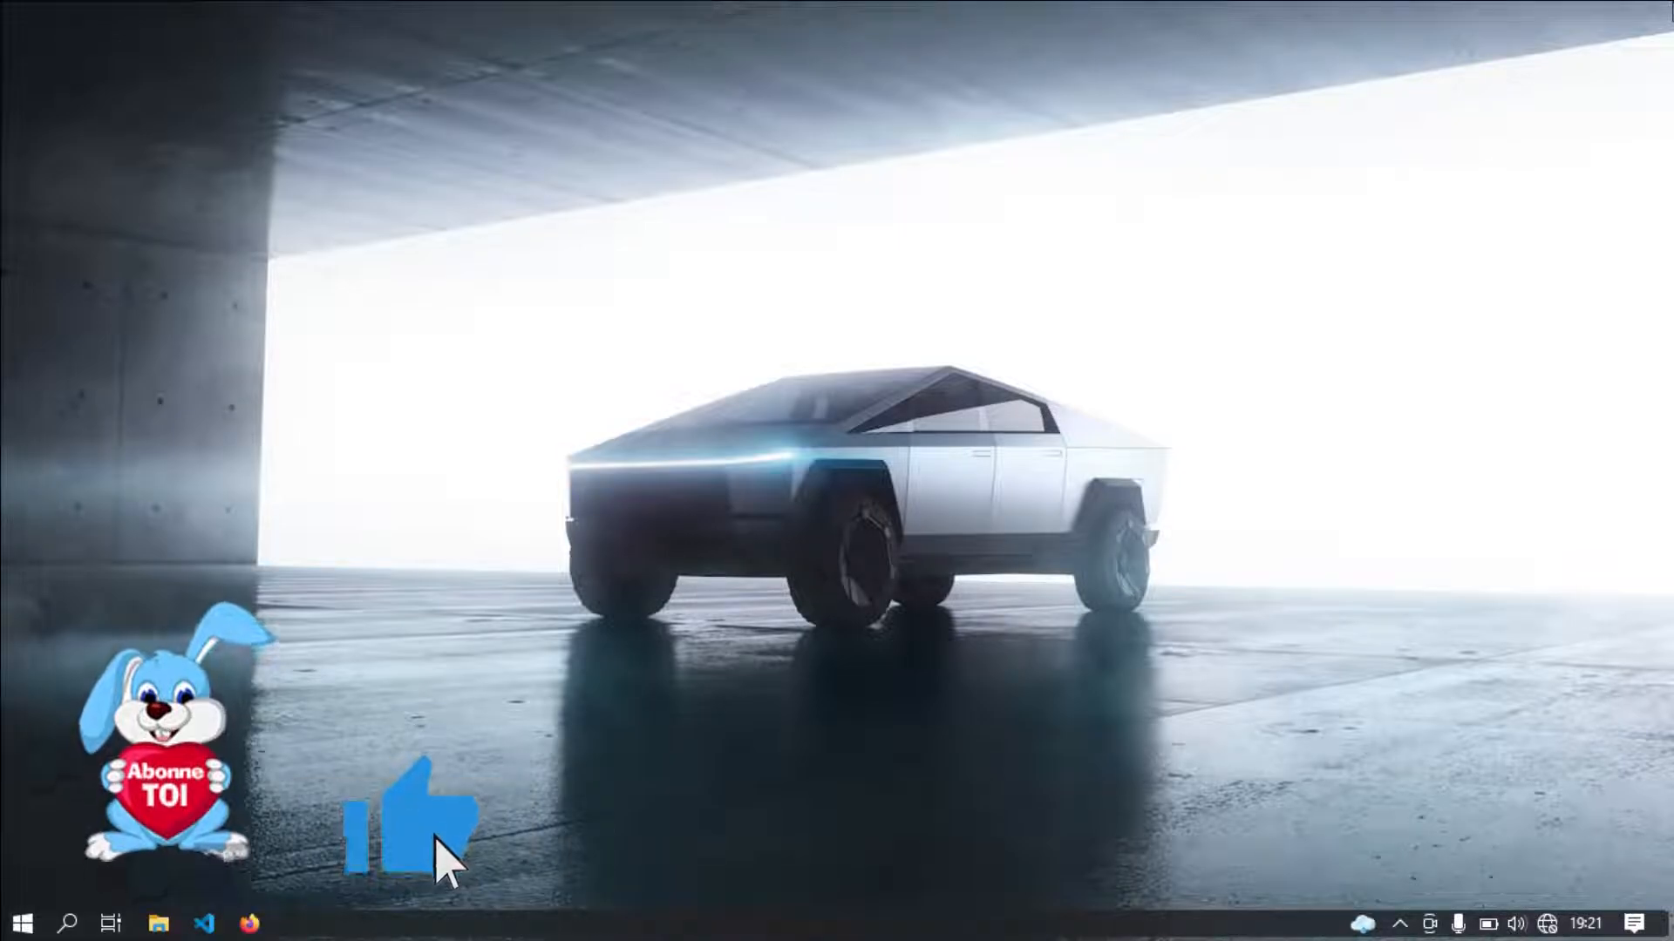
pyautogui.press('super+e')
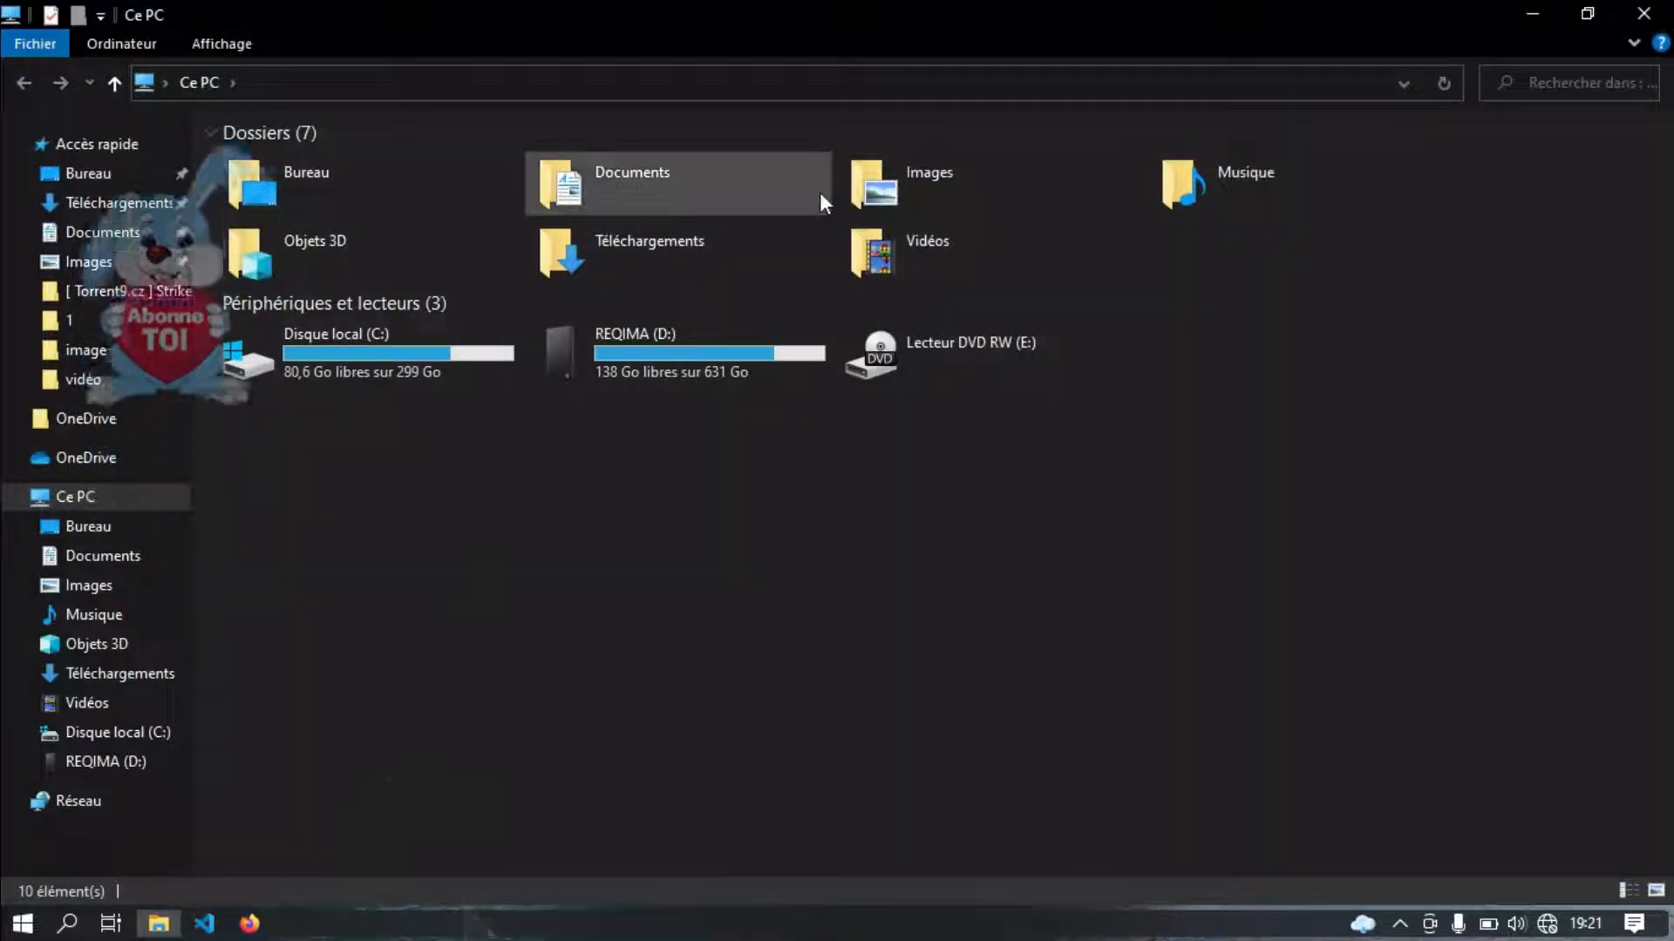
pyautogui.doubleClick(999, 176)
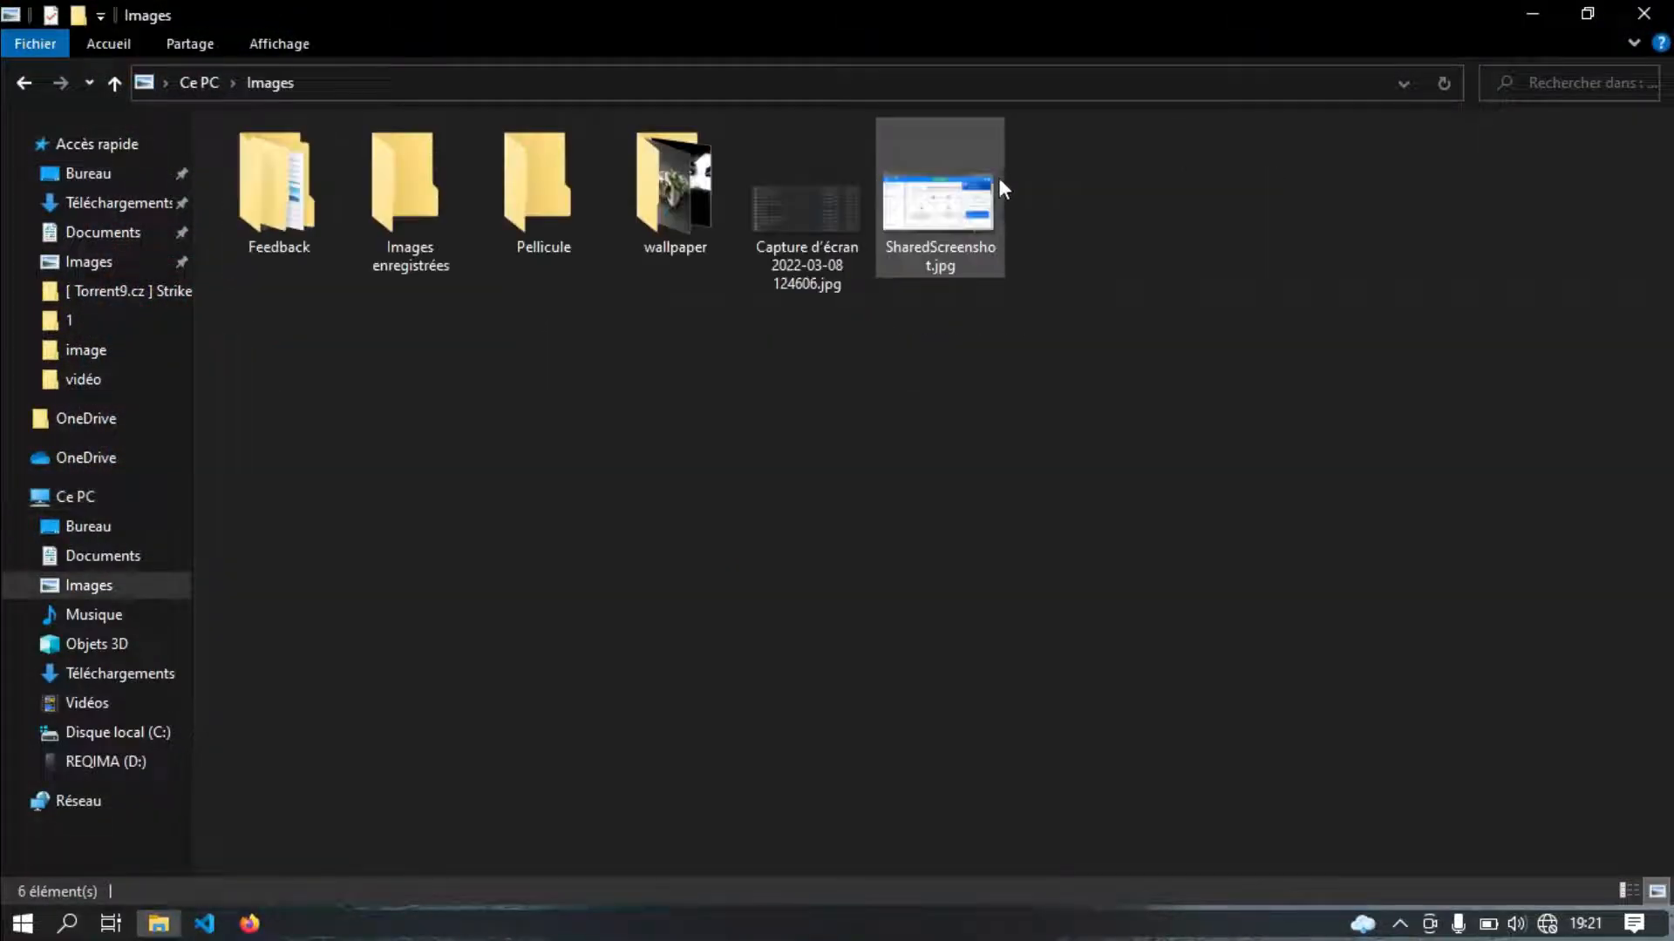
pyautogui.click(814, 223)
pyautogui.rightClick(812, 223)
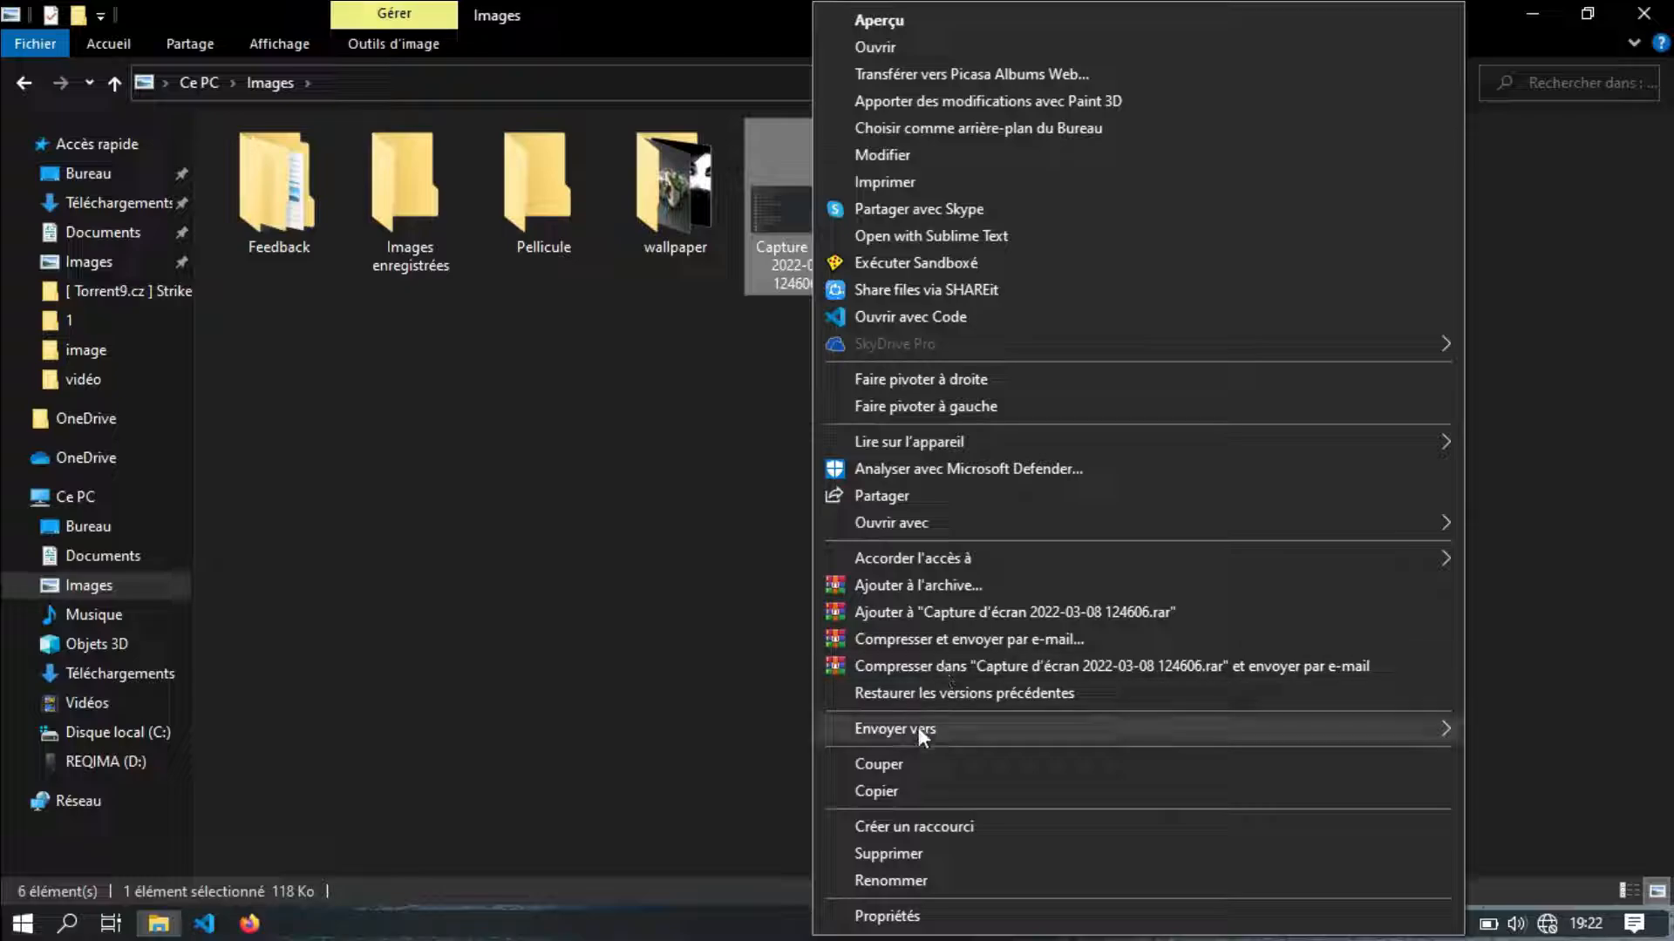
pyautogui.moveTo(916, 728)
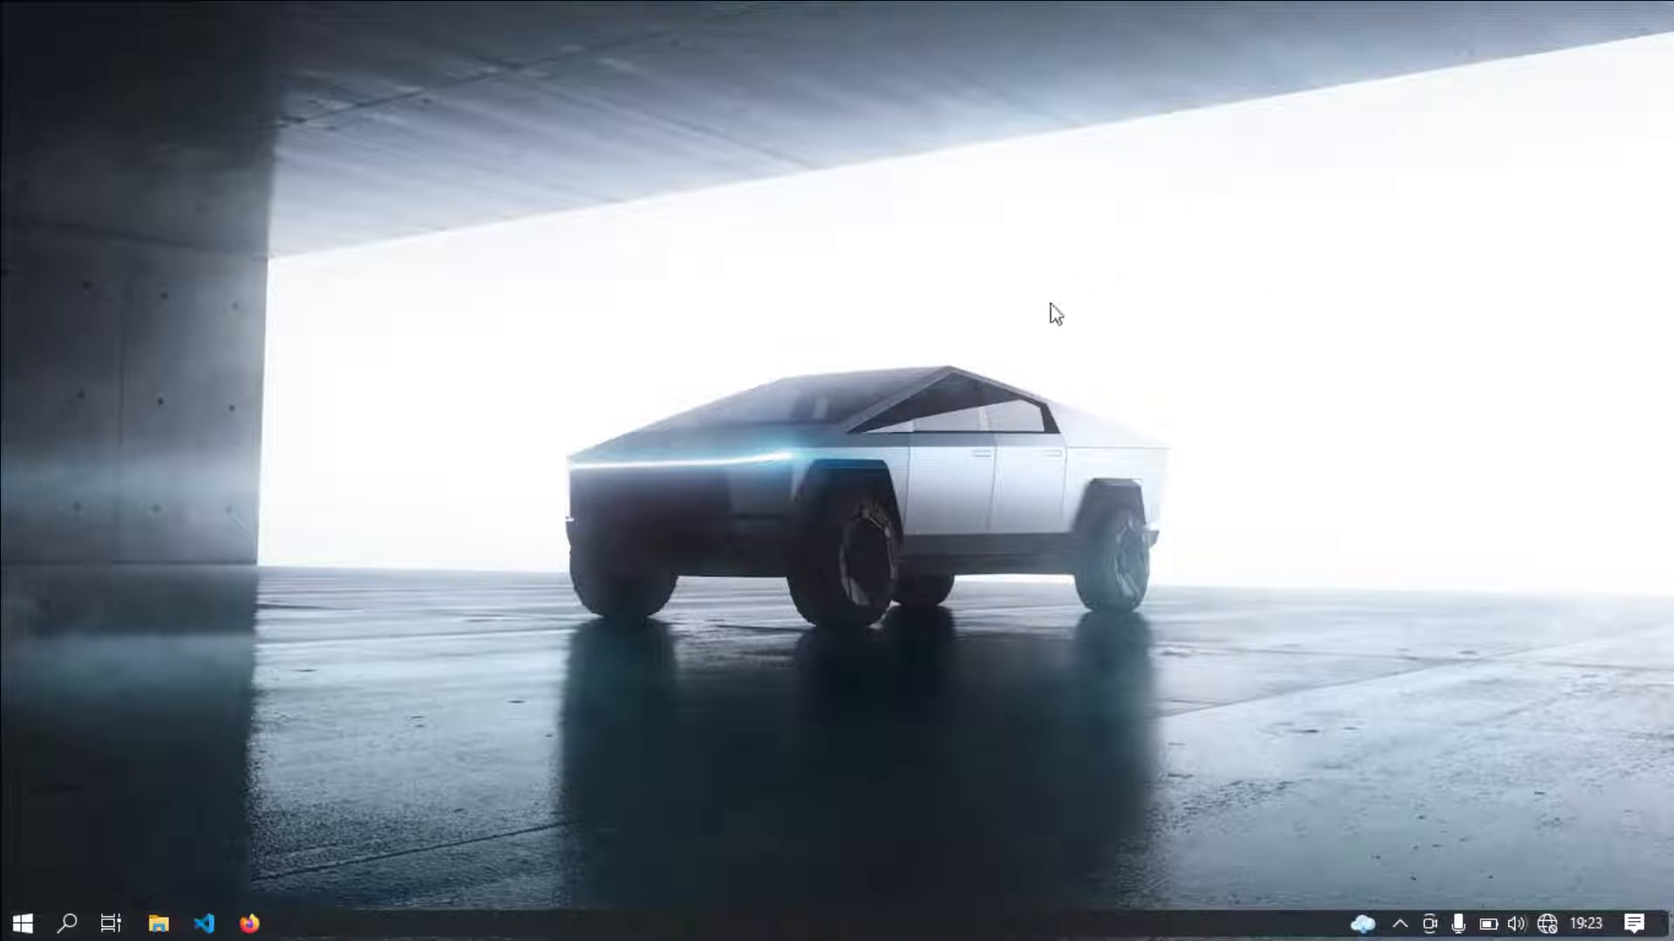
# Open a new File Explorer window and turn on the display of hidden items (Éléments masqués).
pyautogui.press('super+e')
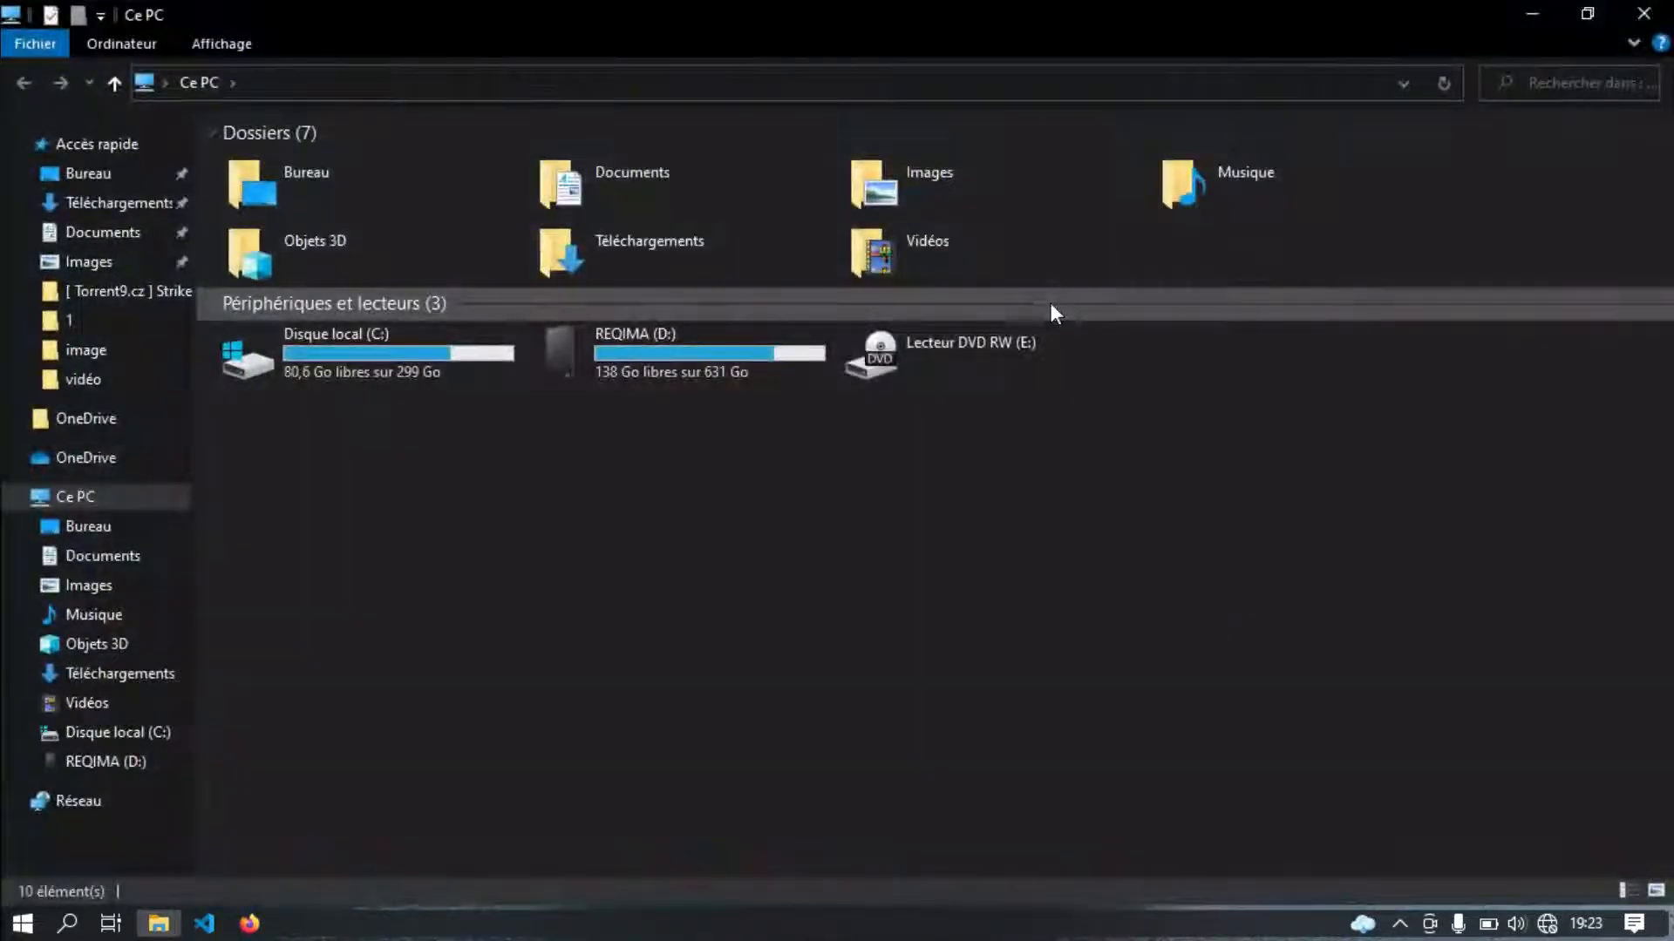
pyautogui.click(223, 46)
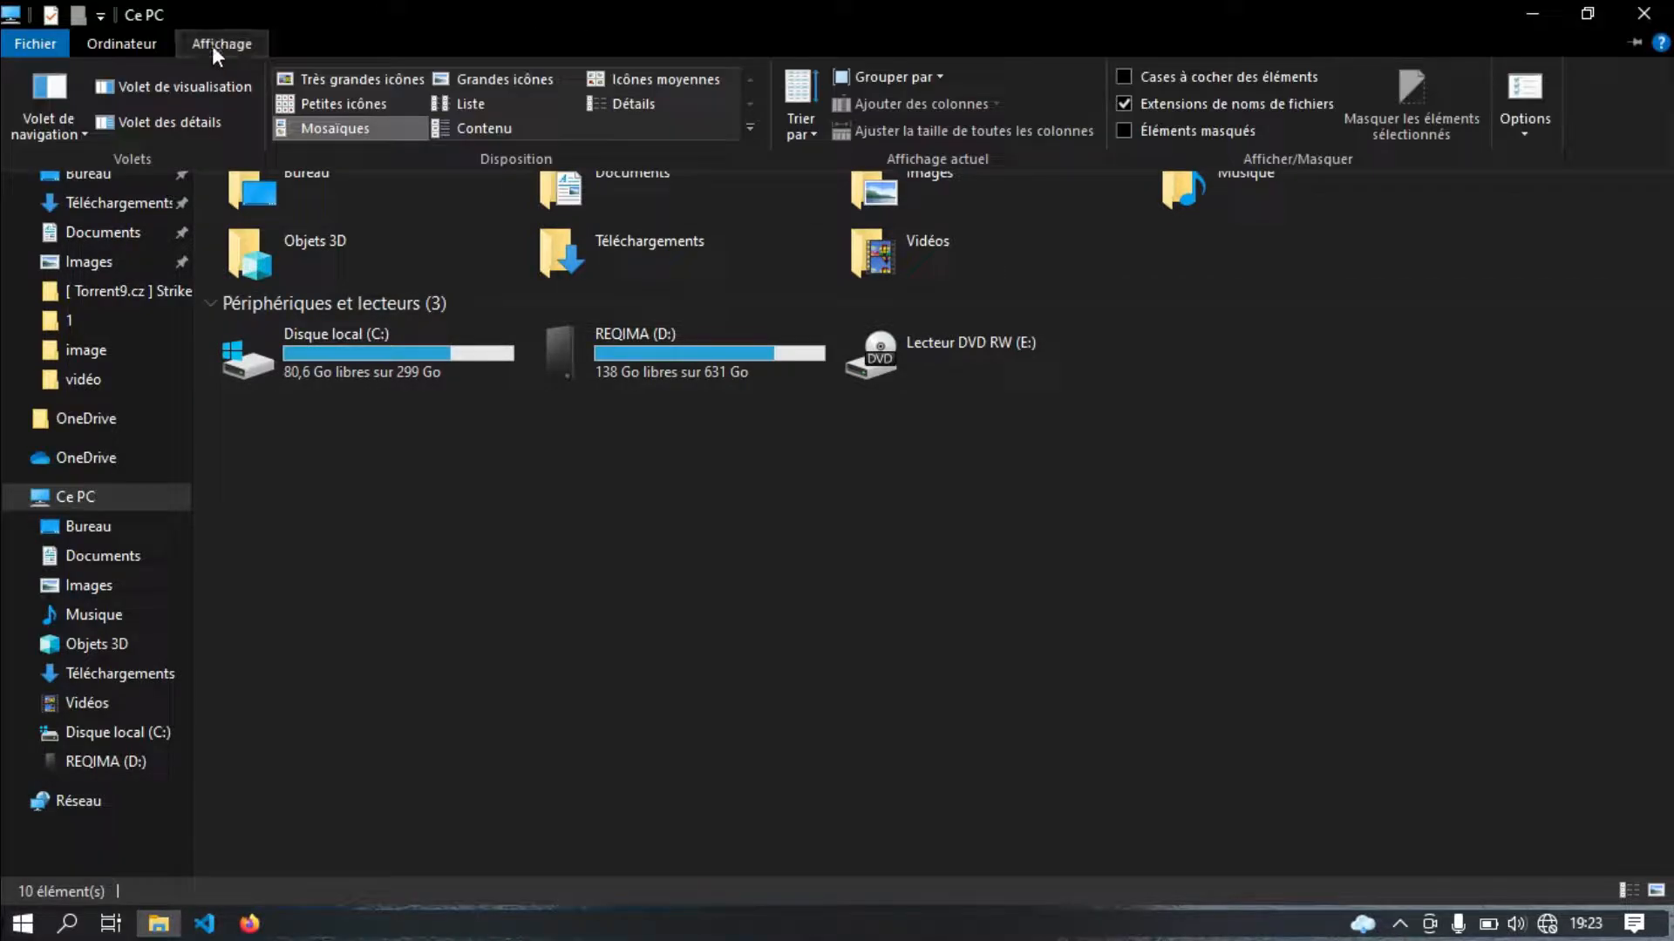
pyautogui.click(1131, 133)
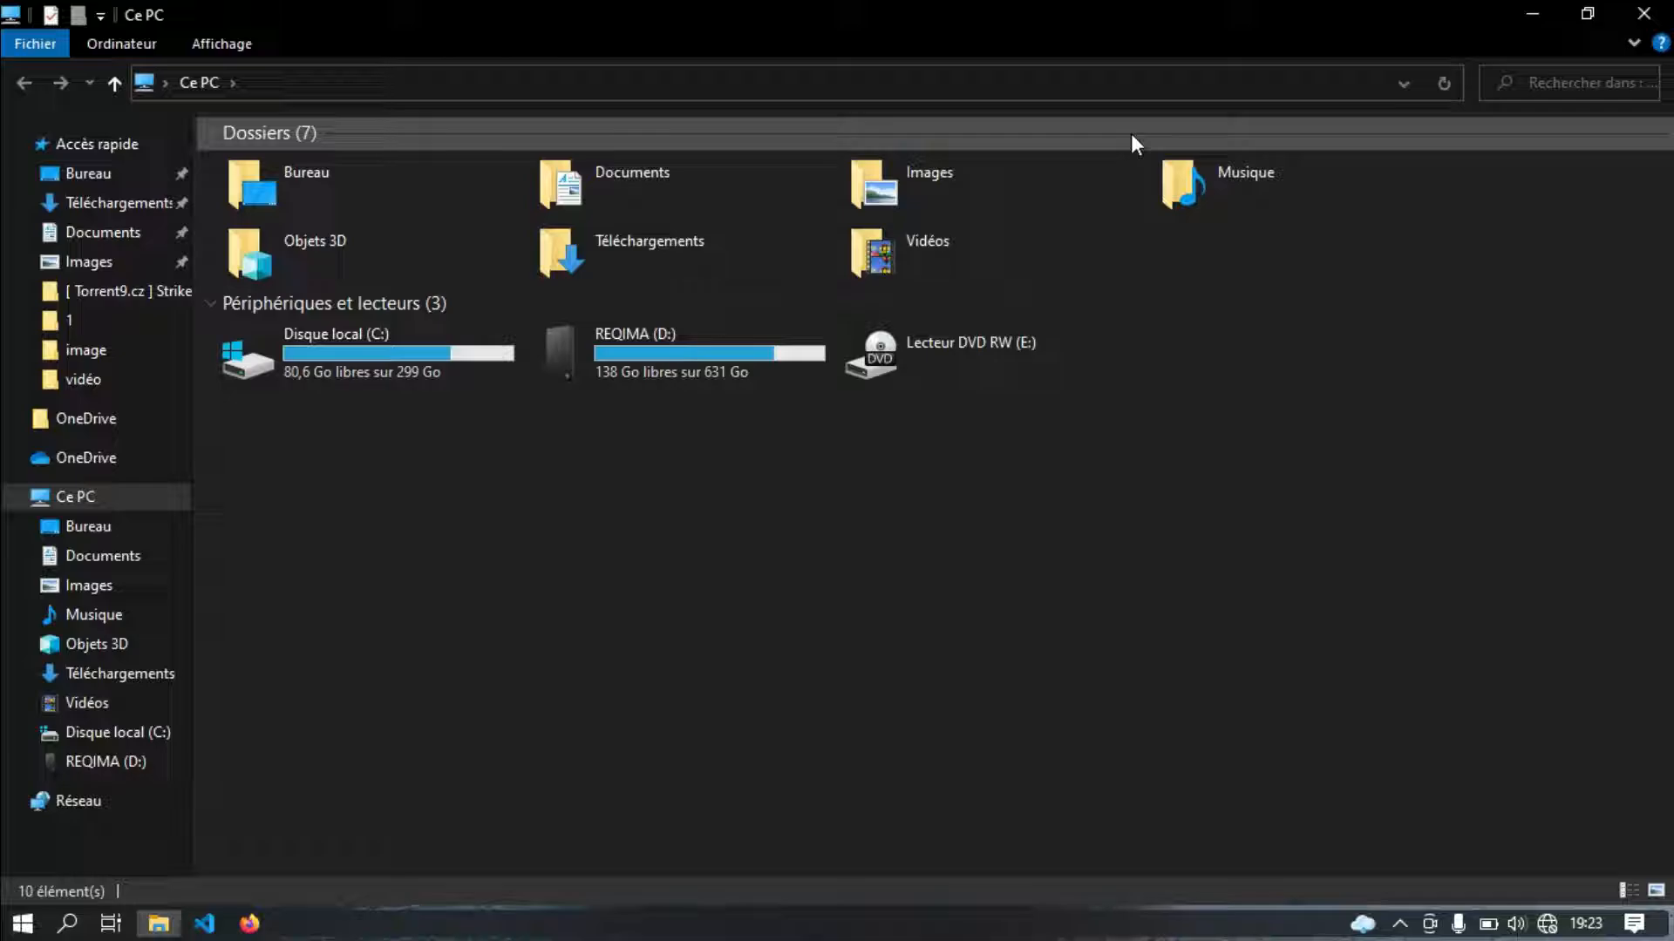
pyautogui.click(1018, 542)
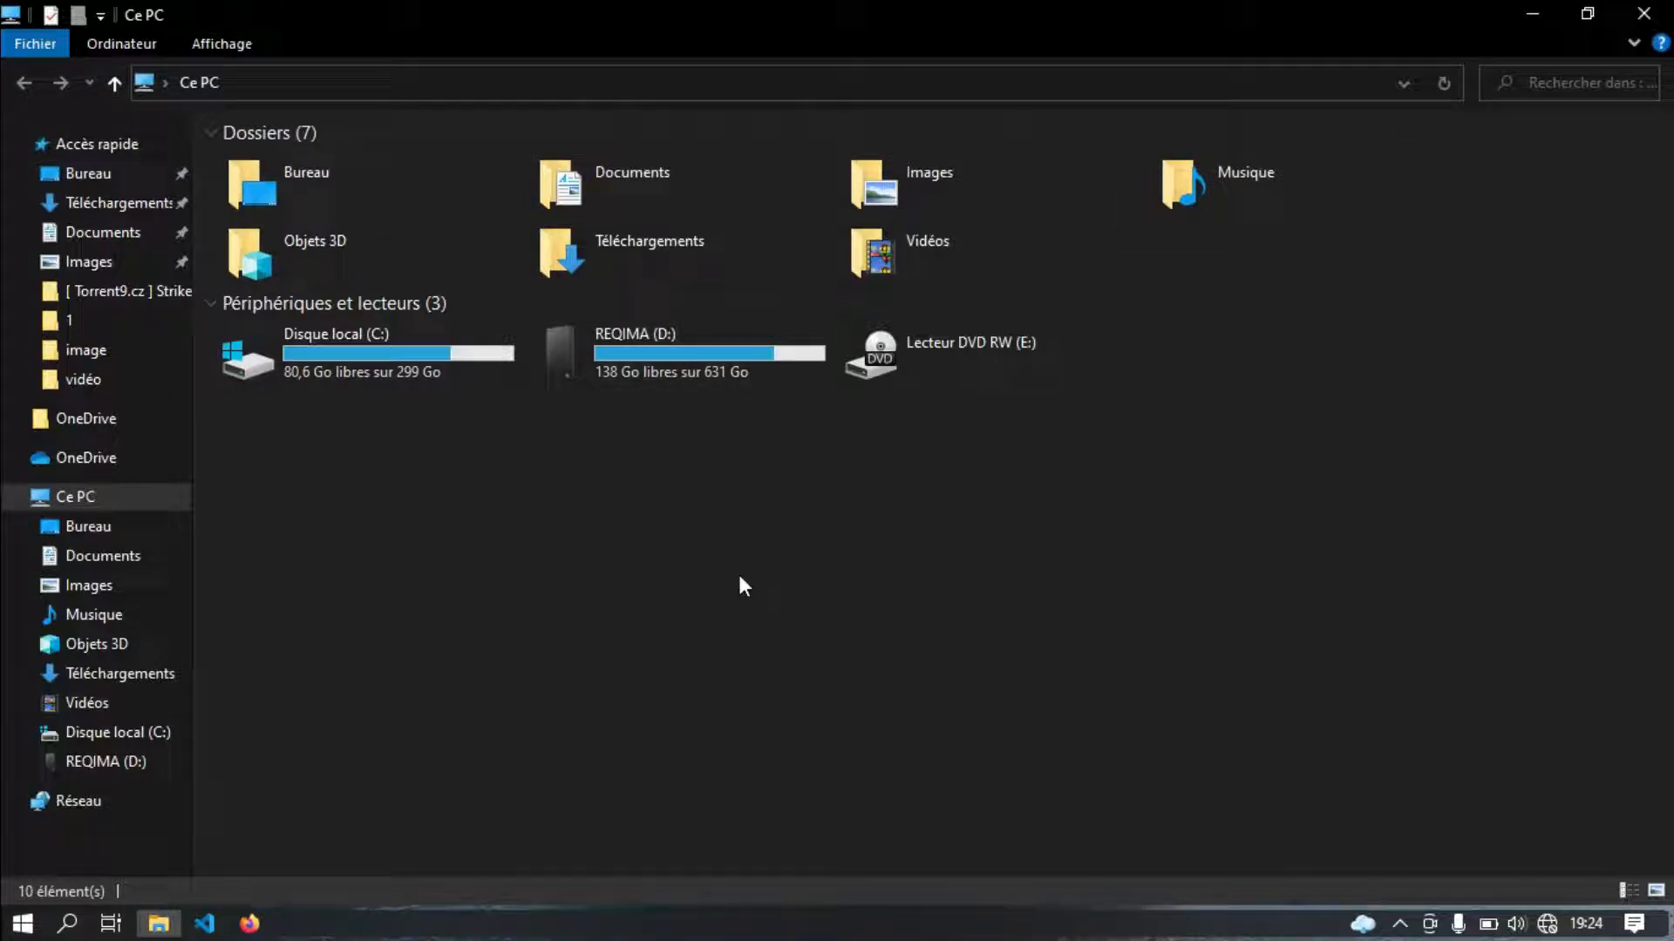
# Open the Musique folder and copy the Lucky Dube folder to the clipboard.
pyautogui.doubleClick(1297, 154)
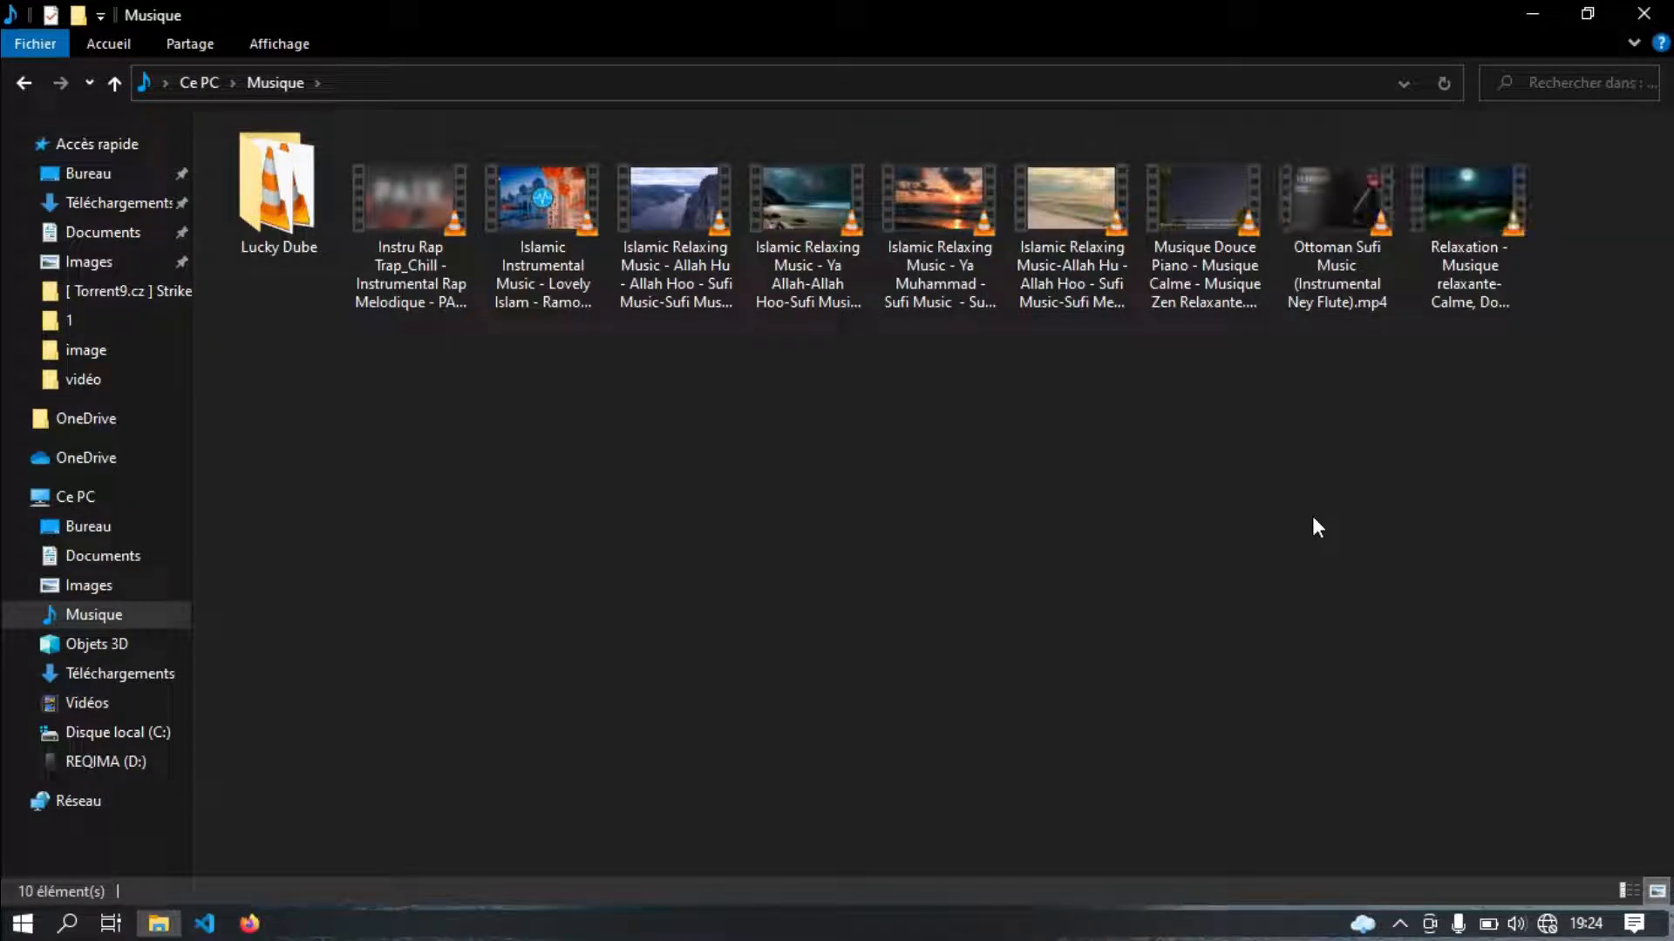
pyautogui.click(281, 206)
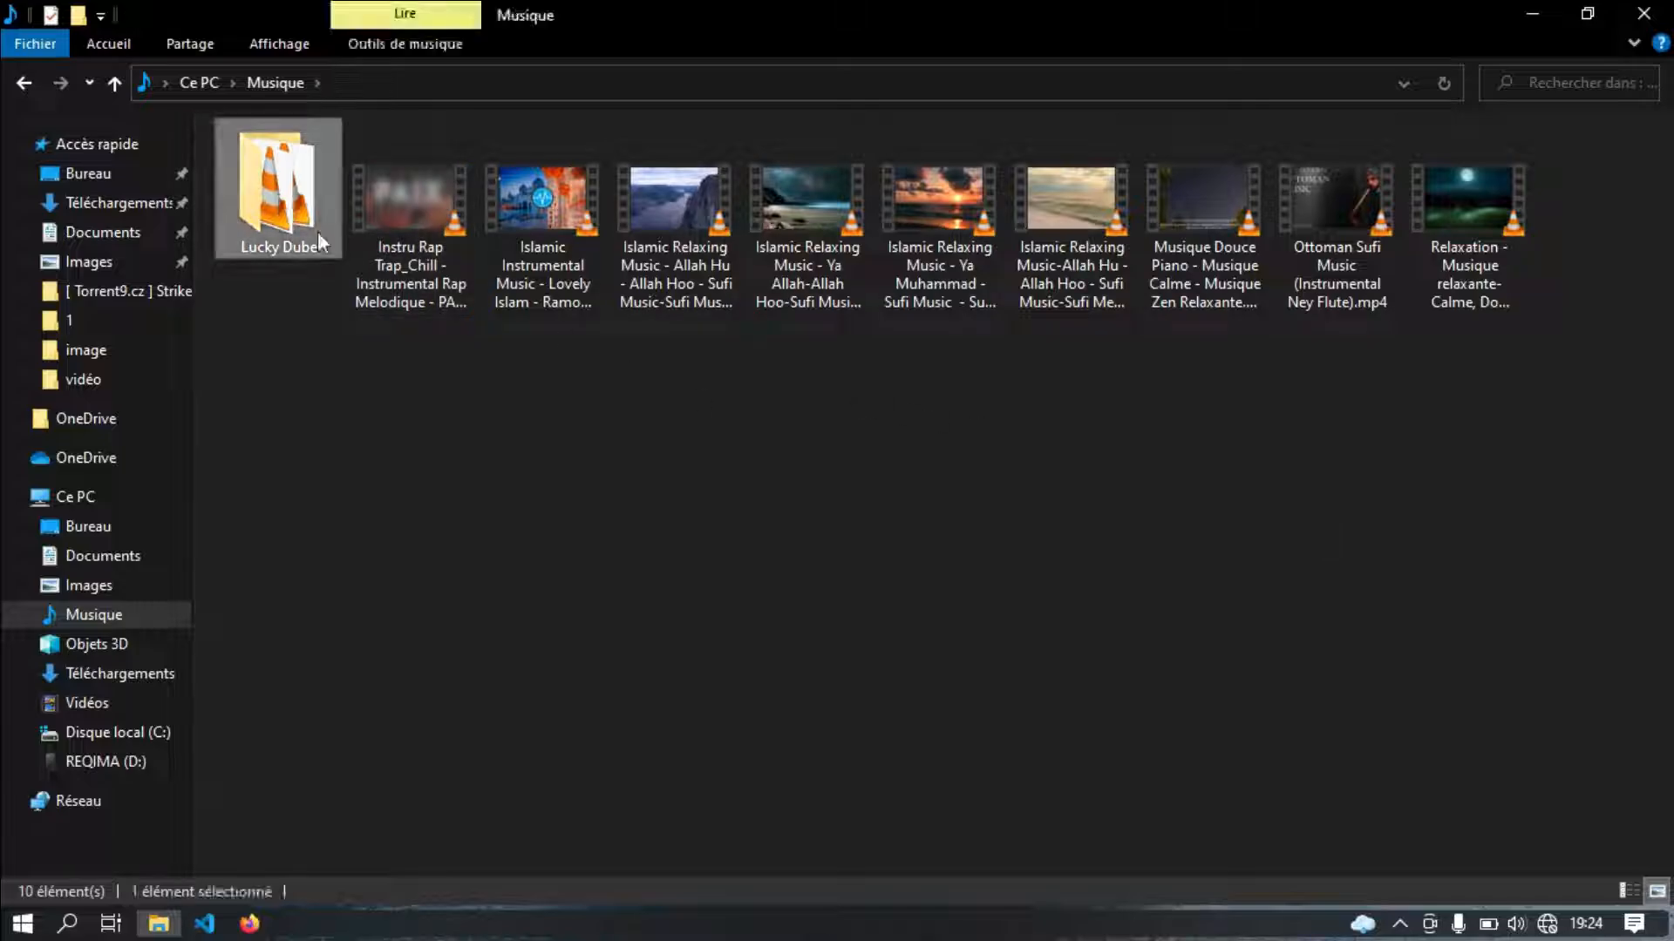
pyautogui.rightClick(286, 183)
pyautogui.click(362, 771)
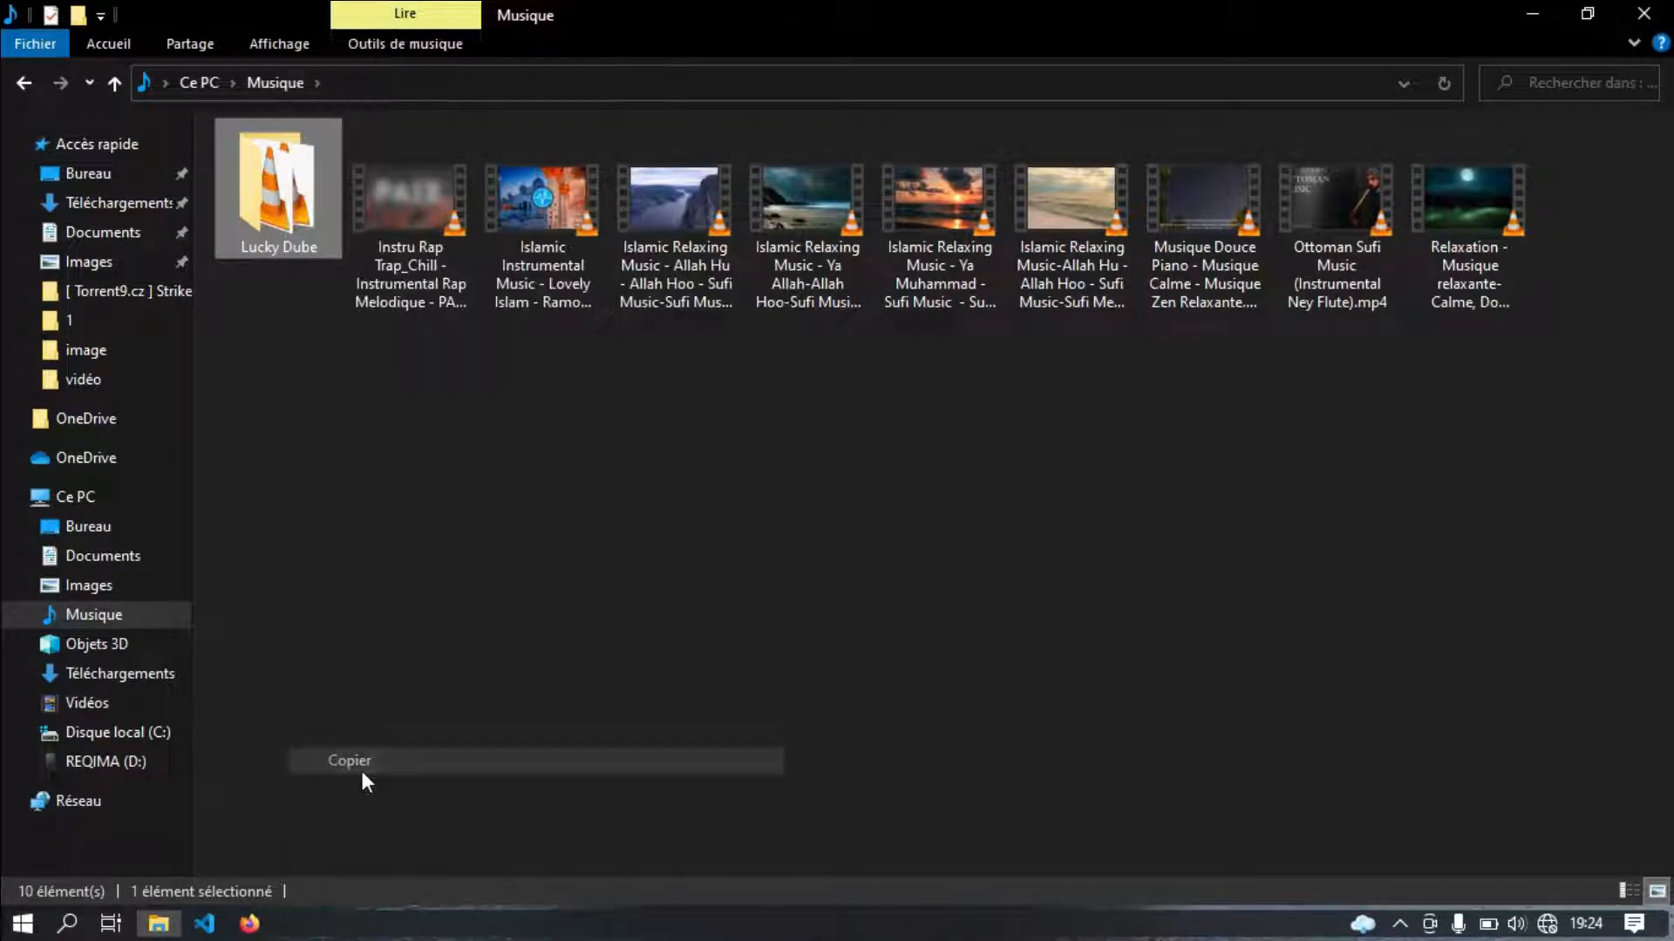
pyautogui.click(774, 715)
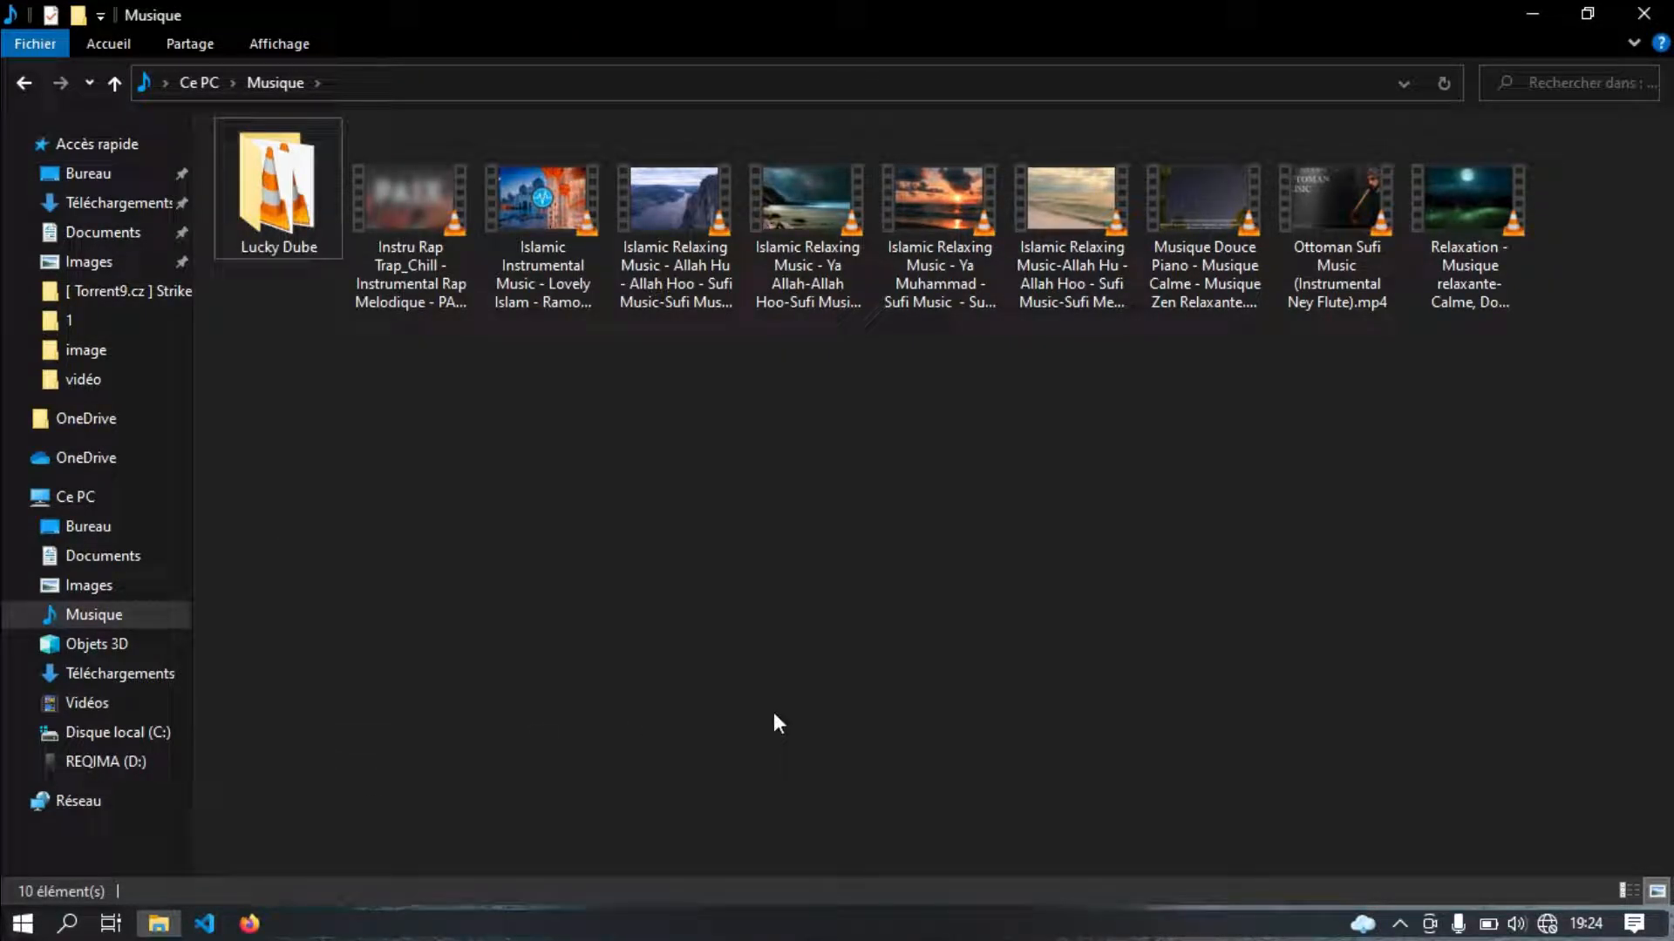
# Open the SendTo folder by running shell:sendto from the Run dialog.
pyautogui.press('super+r')
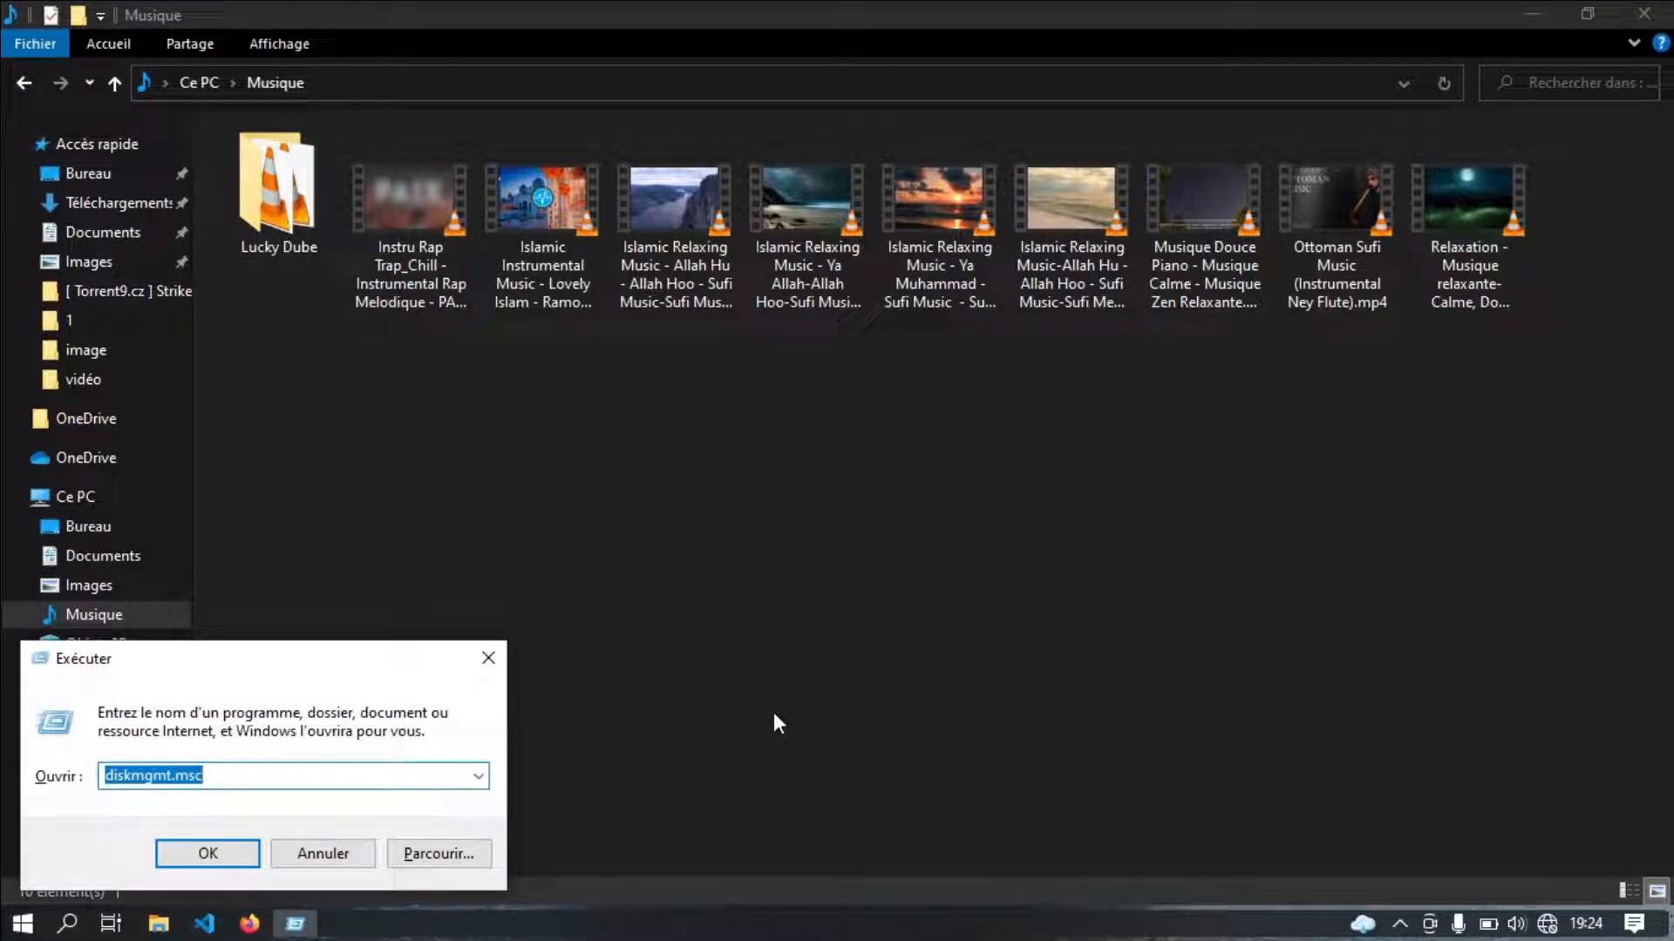
pyautogui.write('sh')
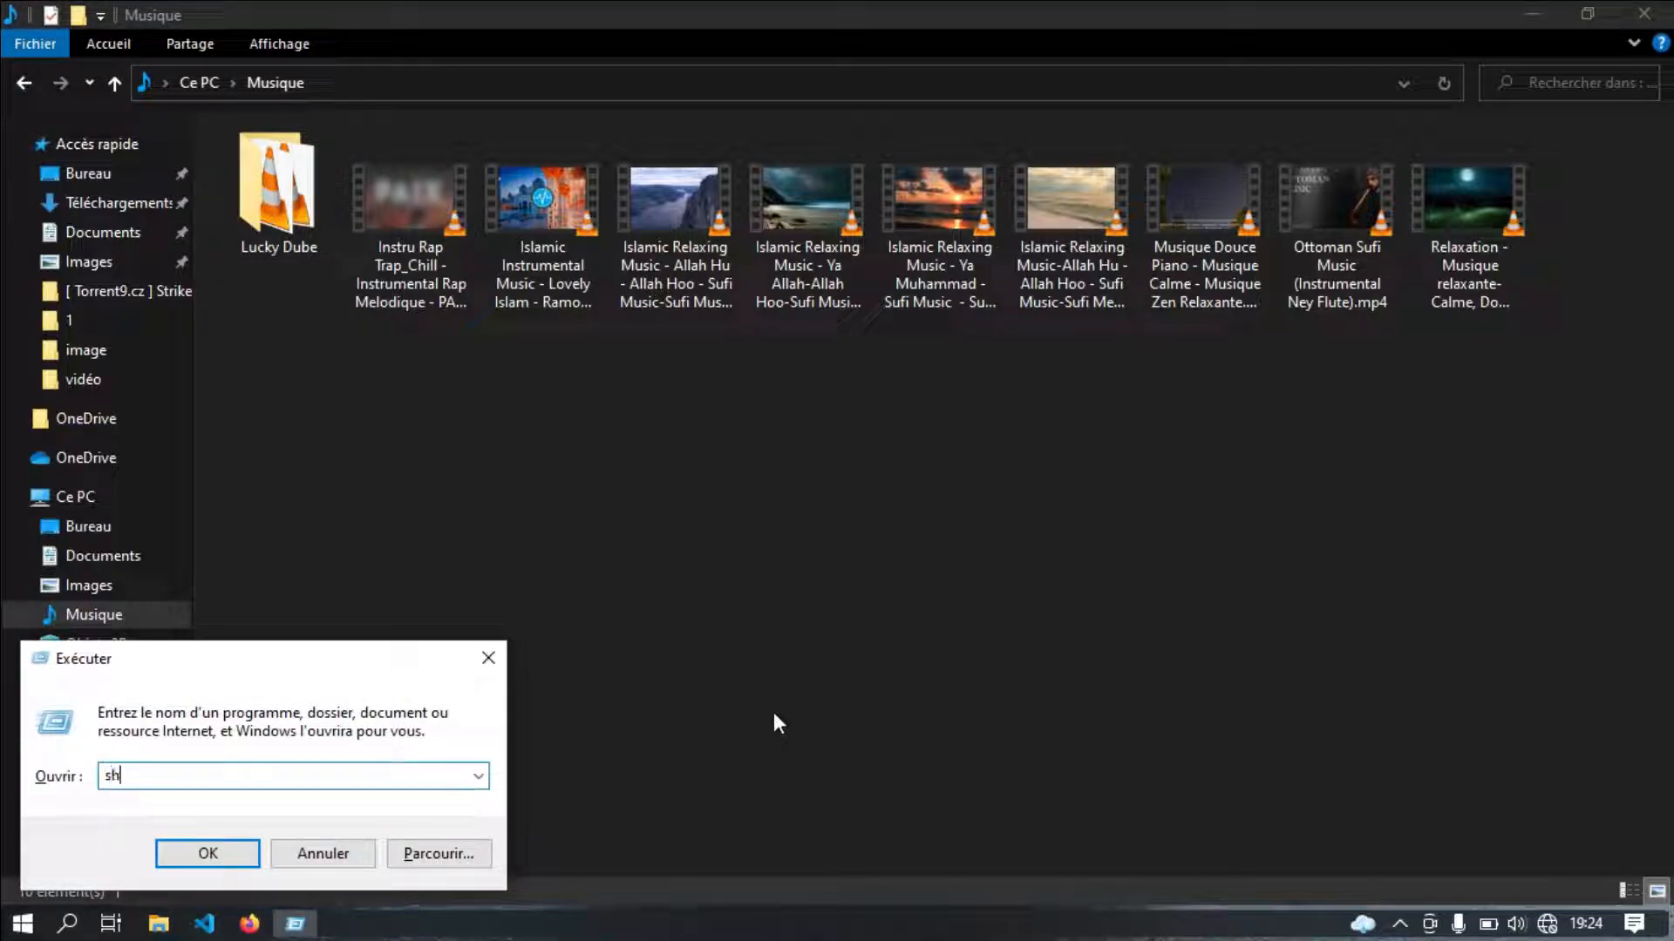
pyautogui.write('ell')
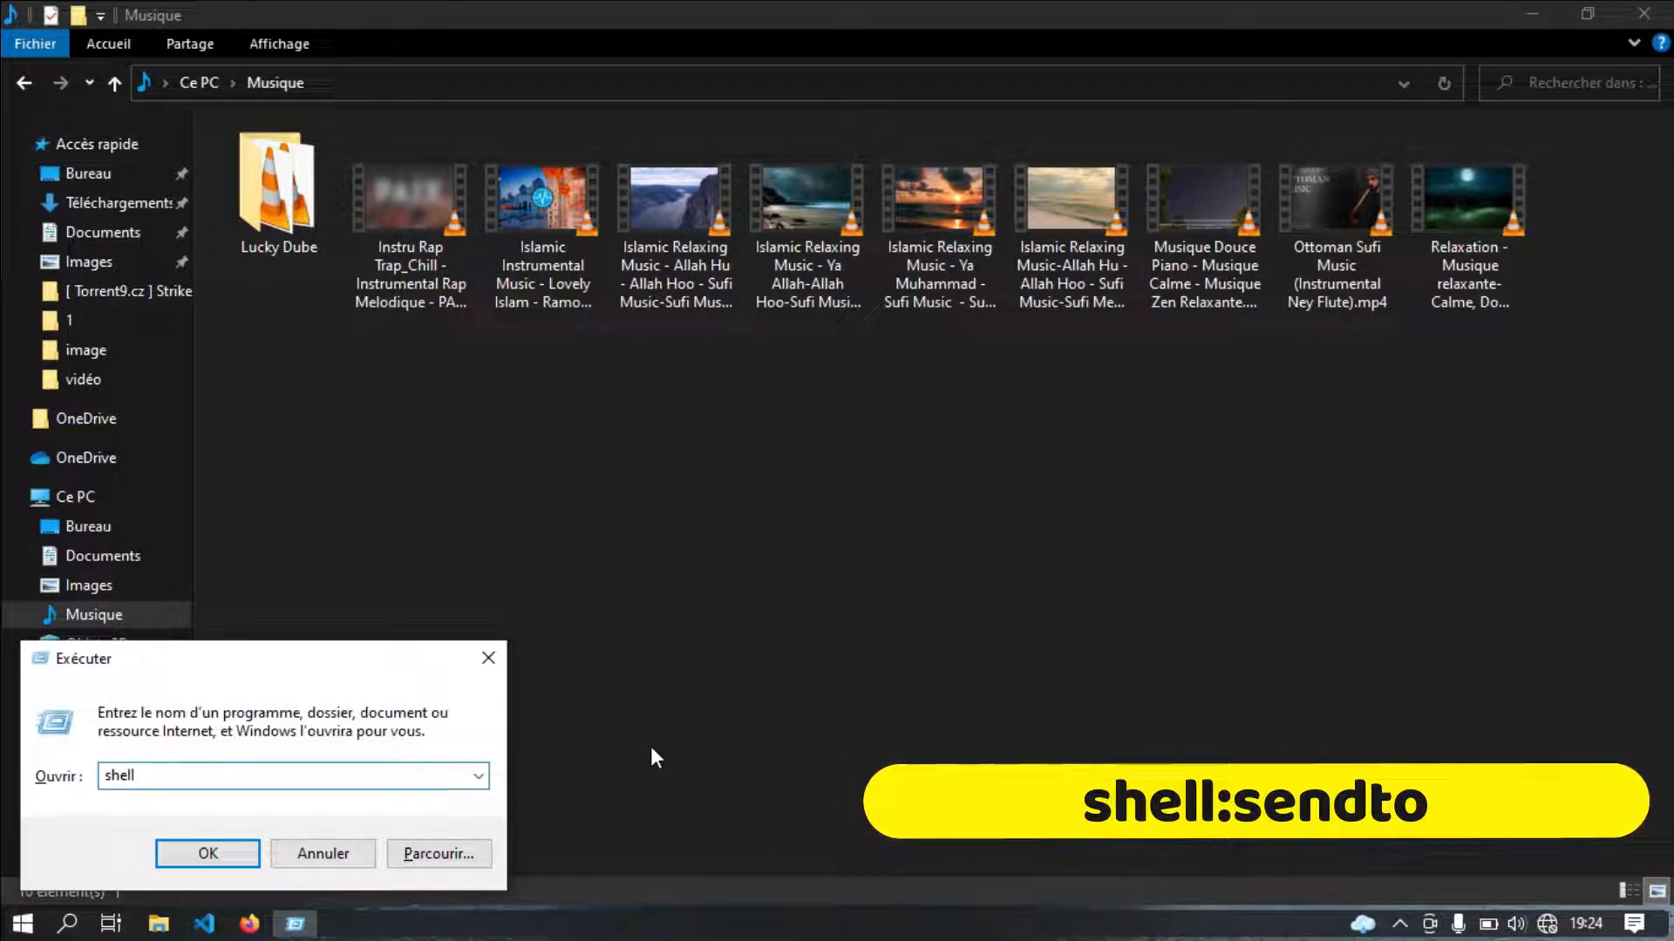
pyautogui.write(':sendto')
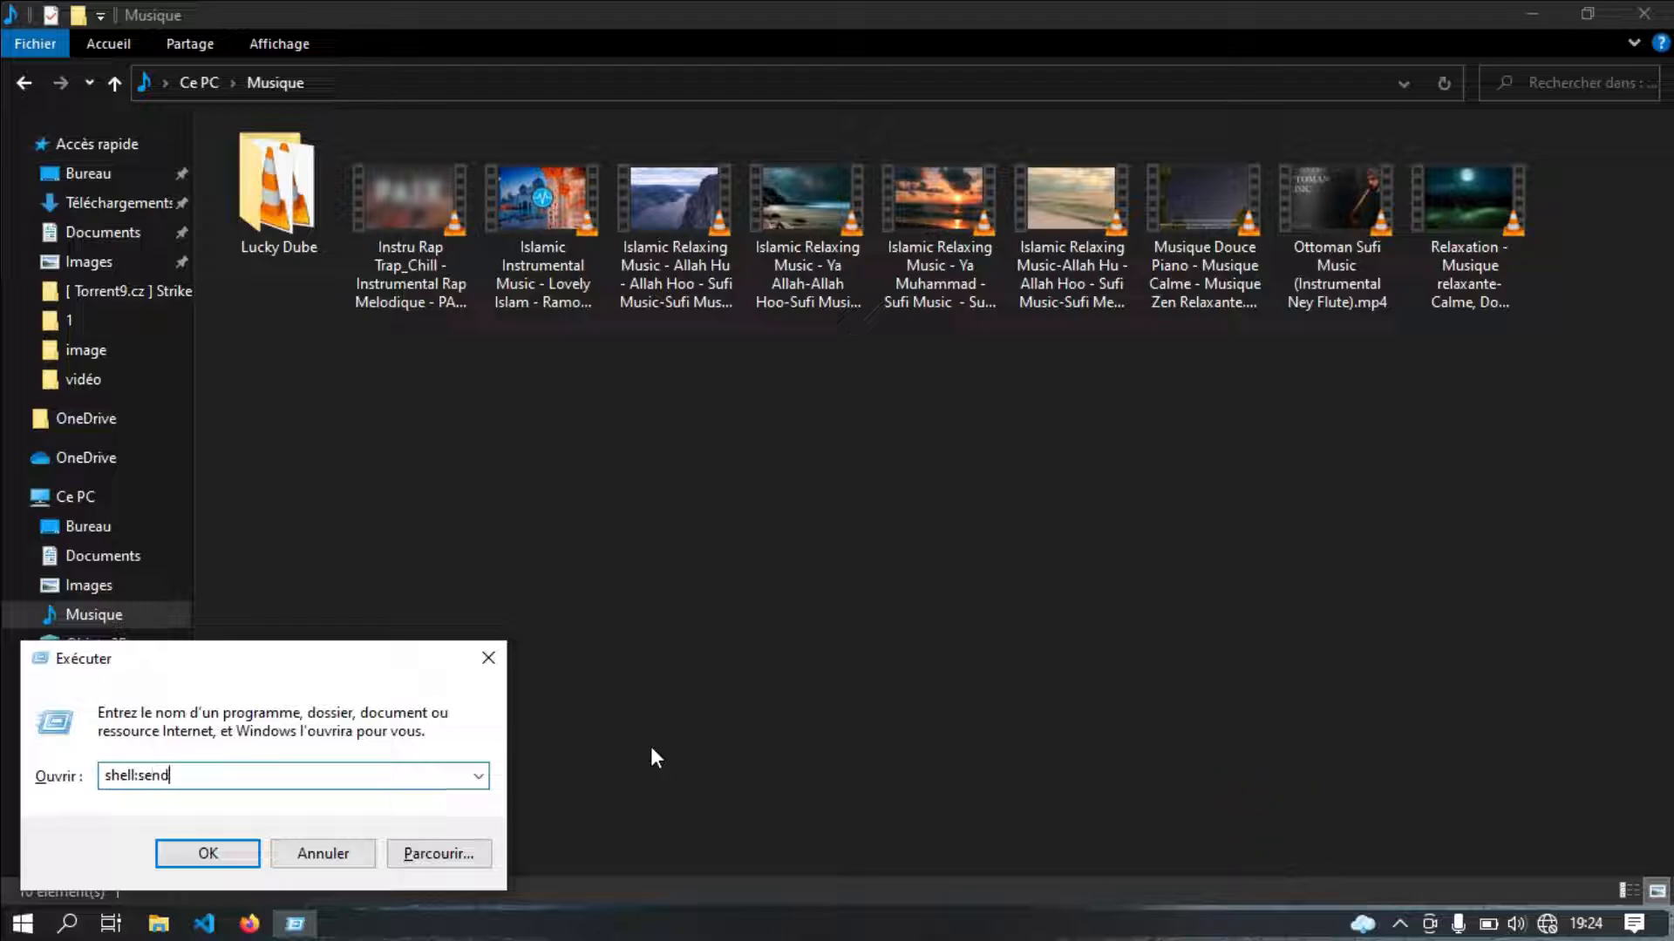
pyautogui.press('Return')
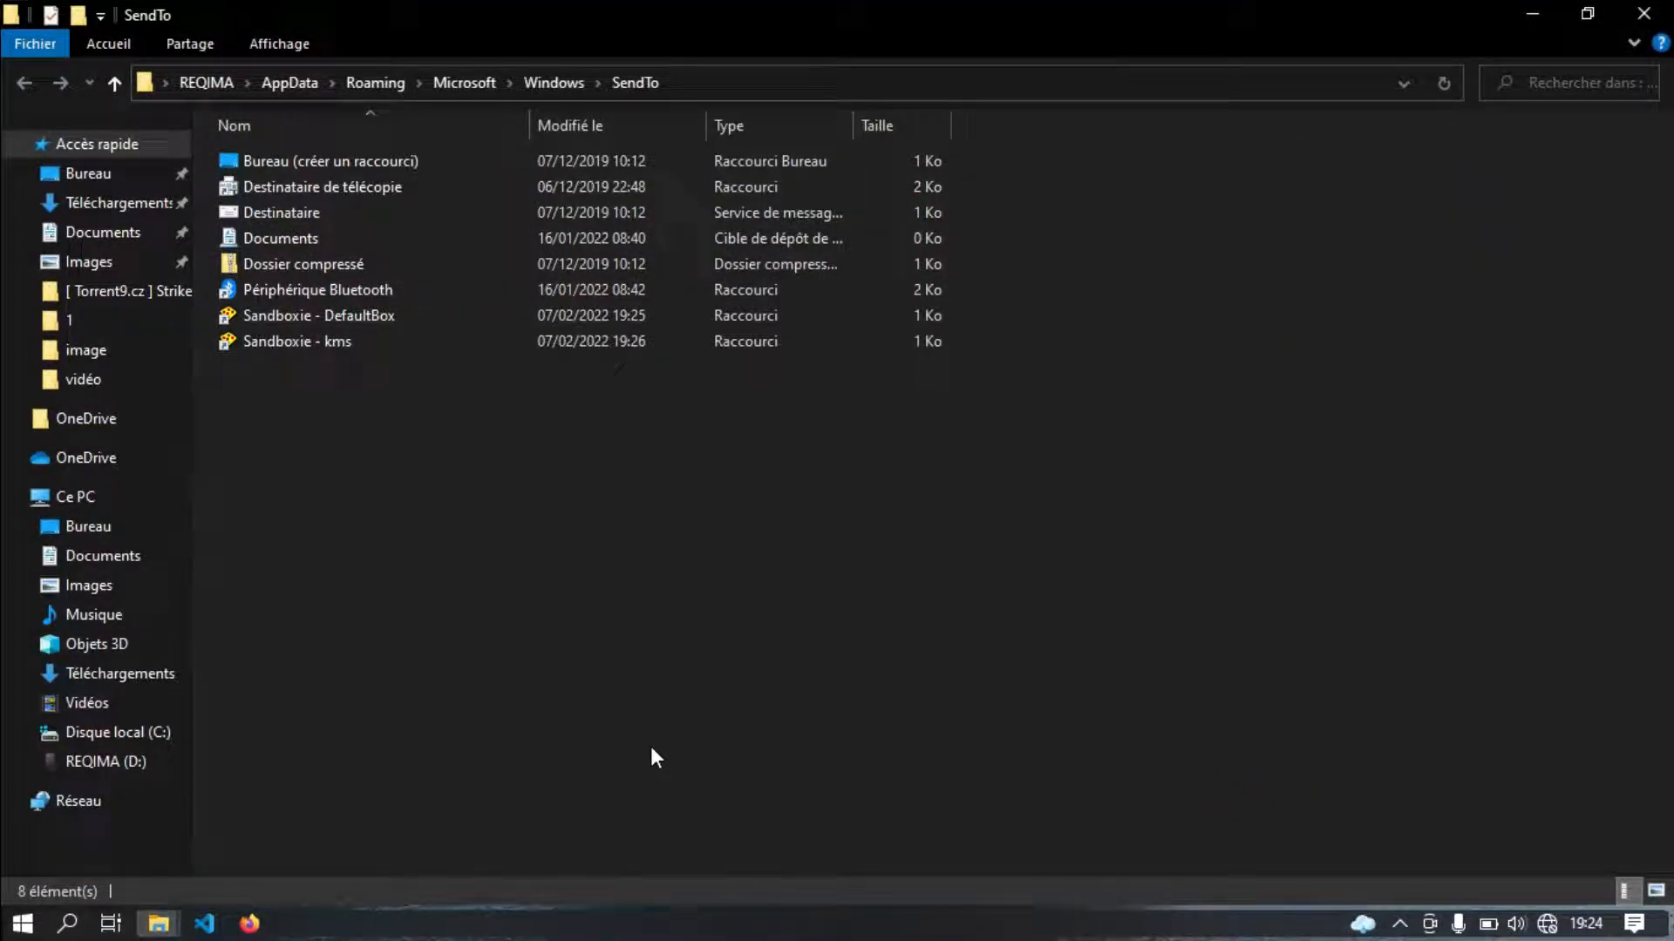
# Paste the copied Lucky Dube folder into the SendTo folder as a shortcut.
pyautogui.rightClick(375, 488)
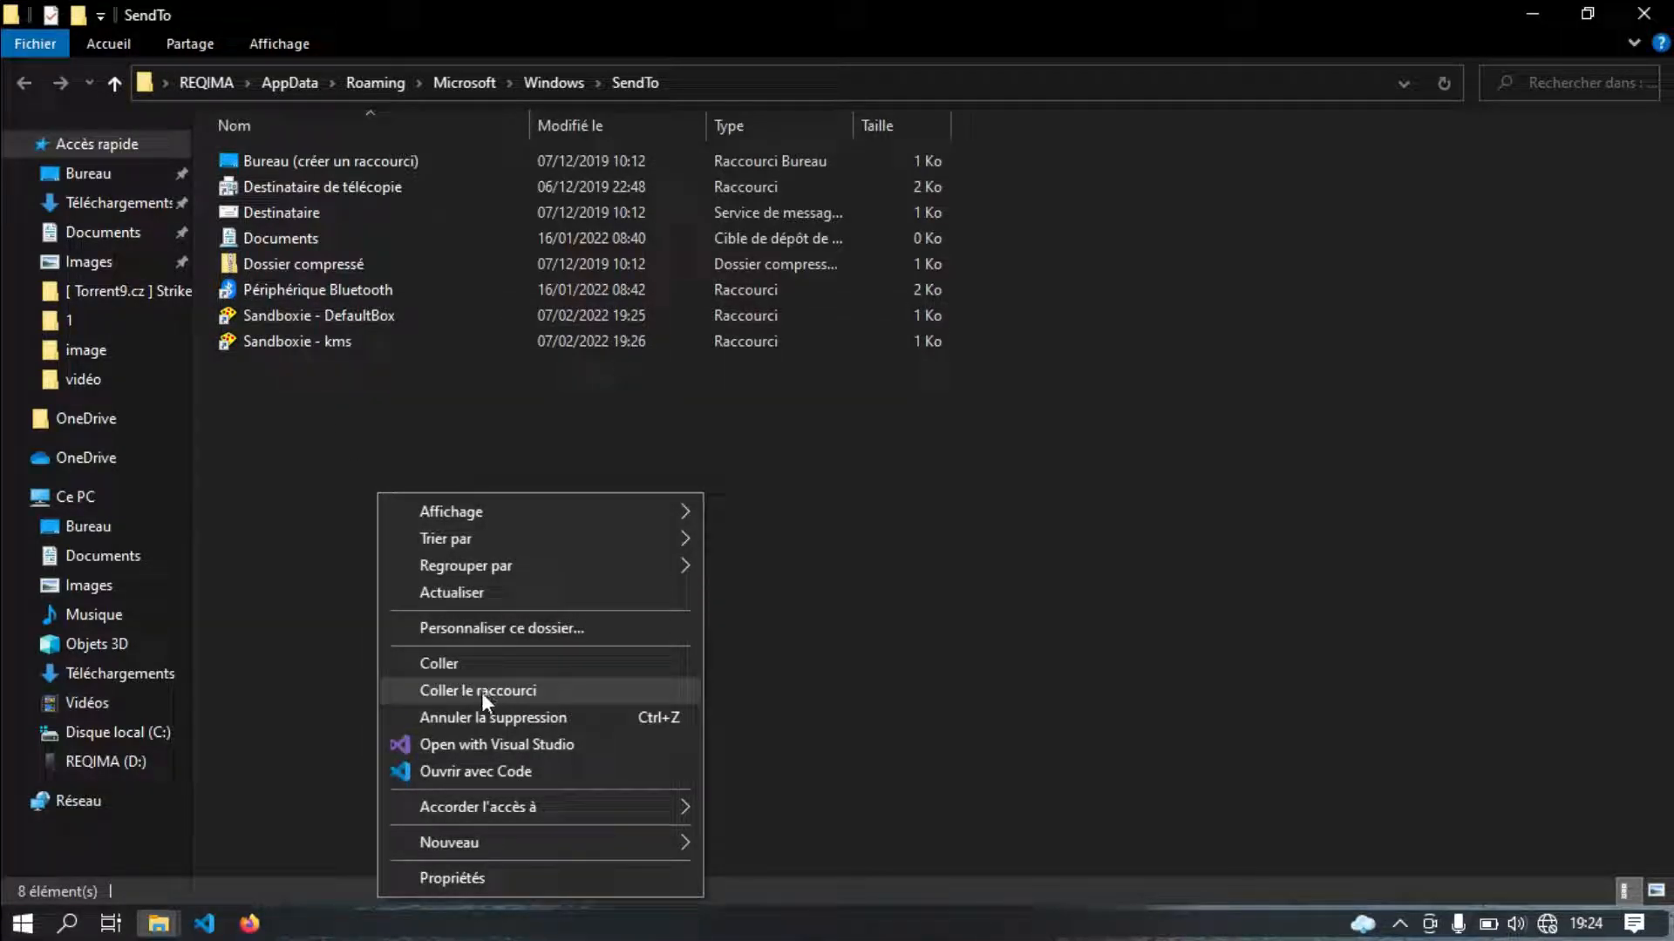
pyautogui.click(523, 688)
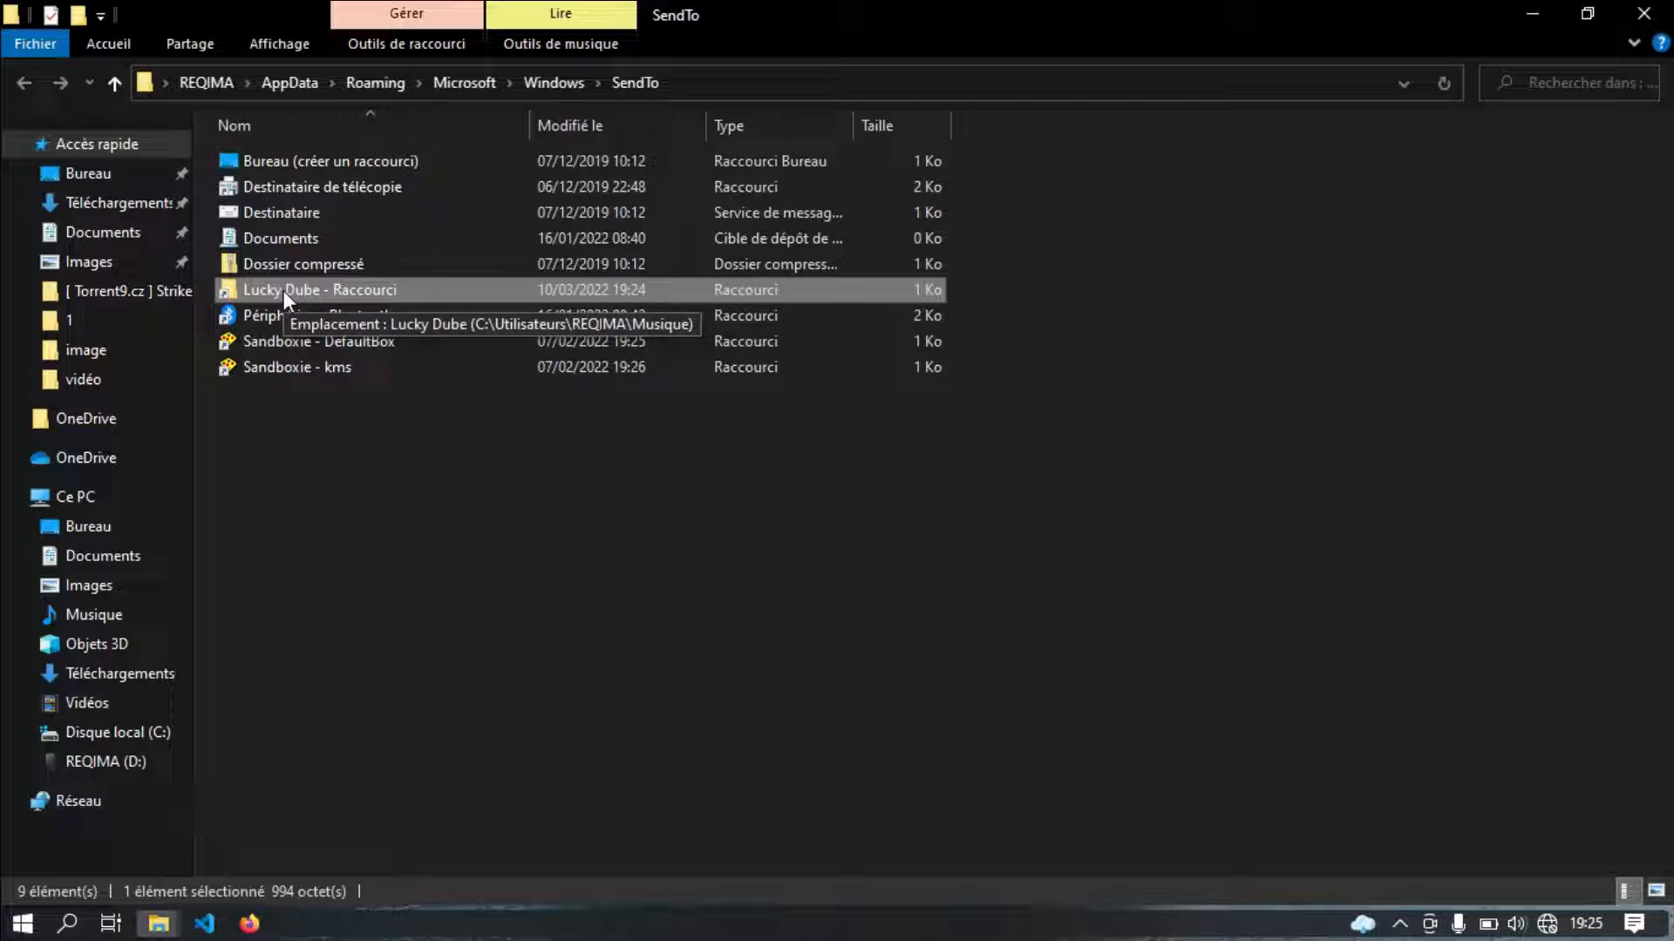
pyautogui.click(526, 542)
# Place the SendTo and Musique windows side by side and open the Documents folder in the Musique window.
pyautogui.moveTo(806, 10); pyautogui.dragTo(1, 407)
pyautogui.click(1201, 375)
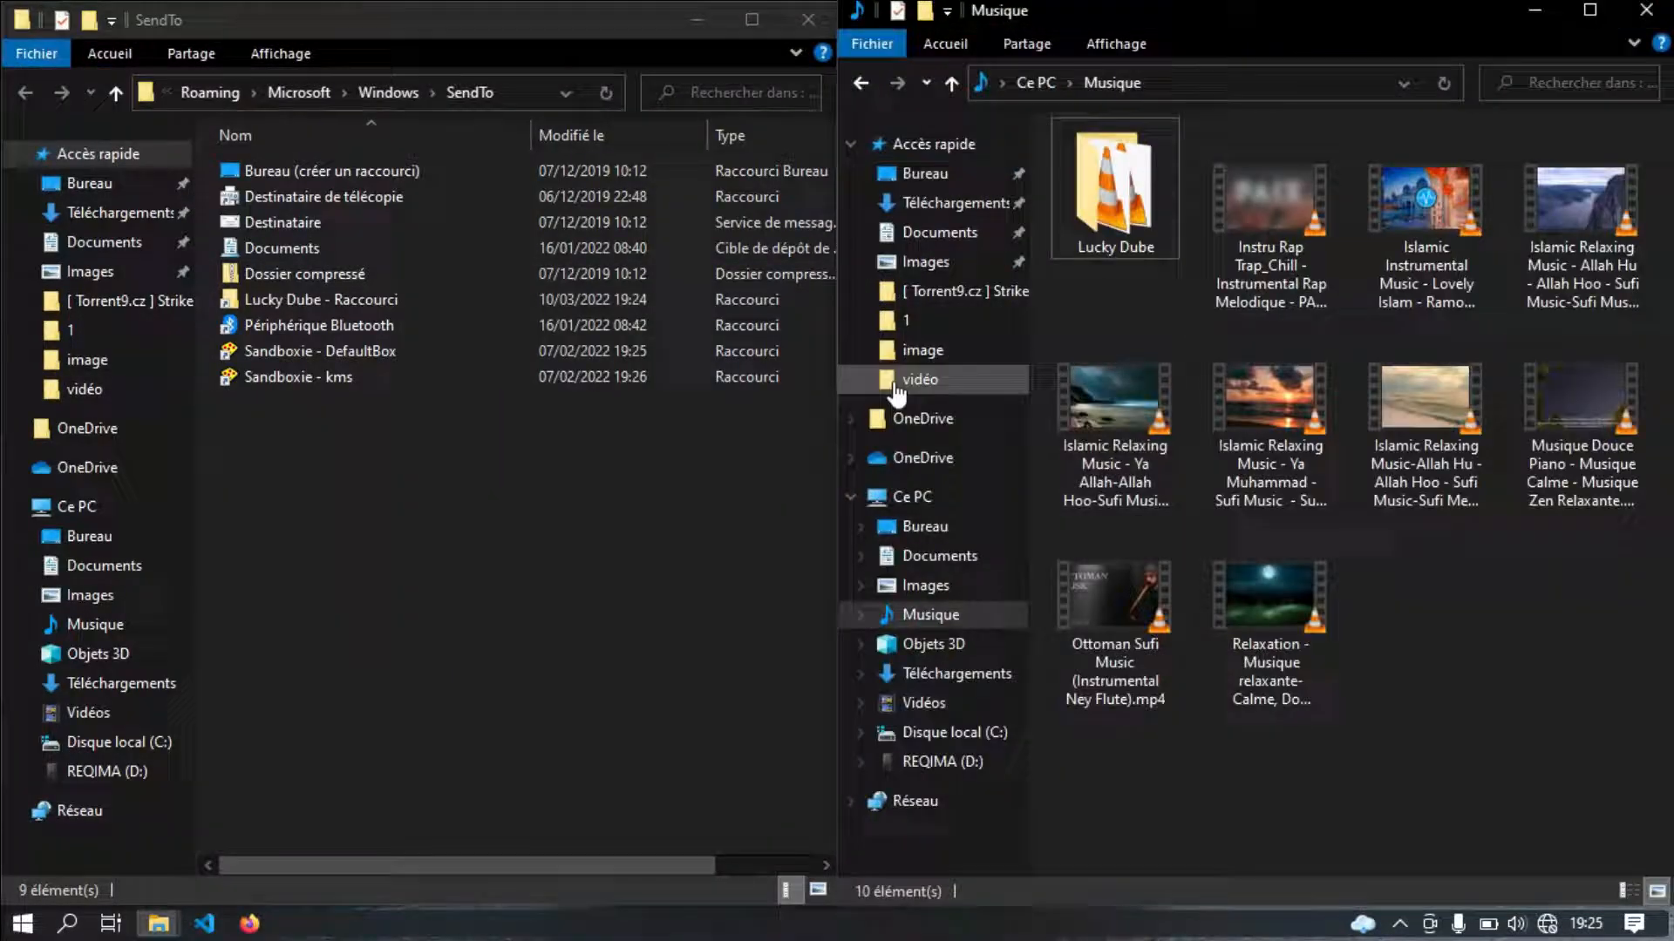
pyautogui.click(956, 495)
pyautogui.click(1436, 165)
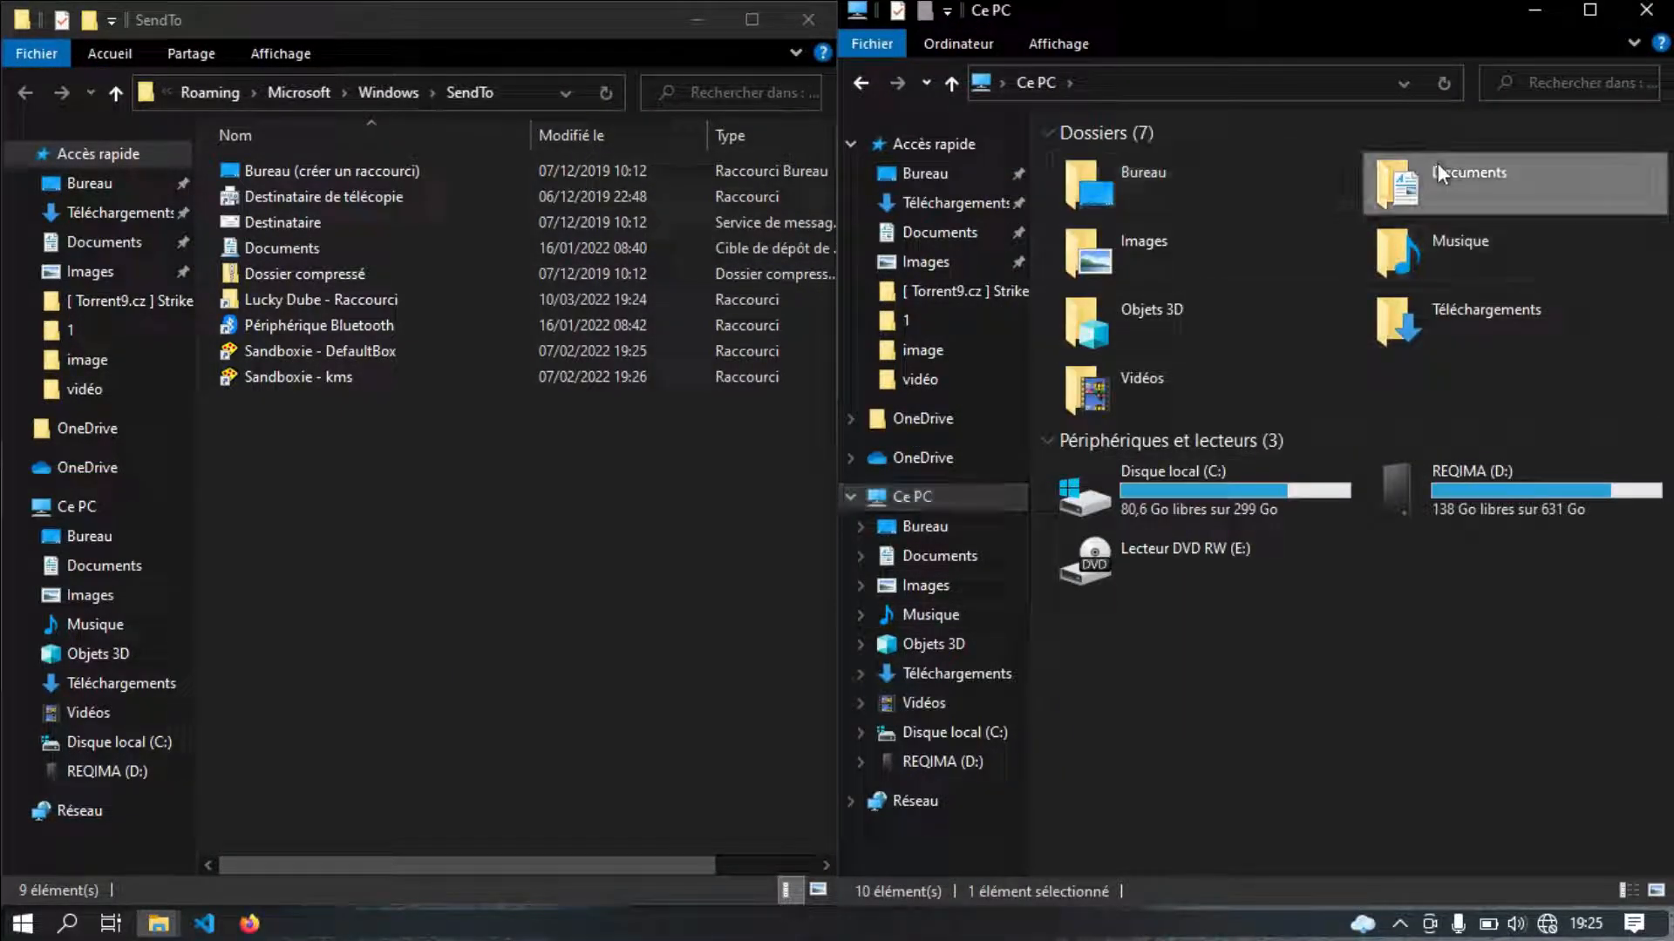
pyautogui.doubleClick(1437, 164)
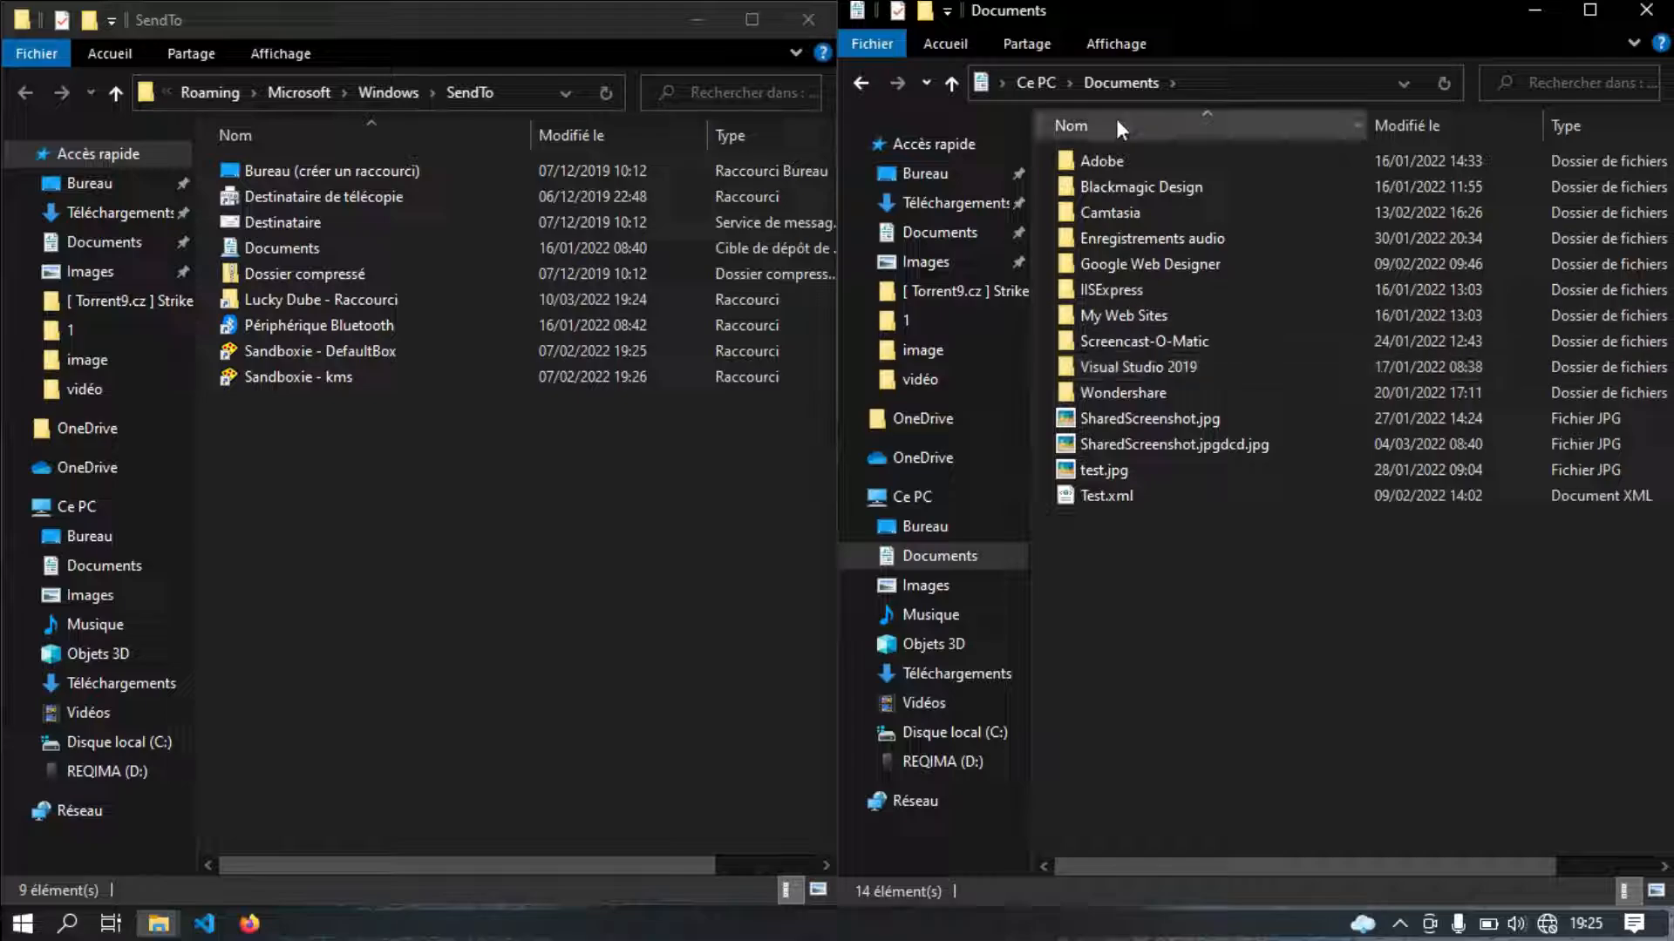
# Check the Send To (Envoyer vers) destinations for the Adobe and Google Web Designer folders in Documents.
pyautogui.rightClick(1123, 161)
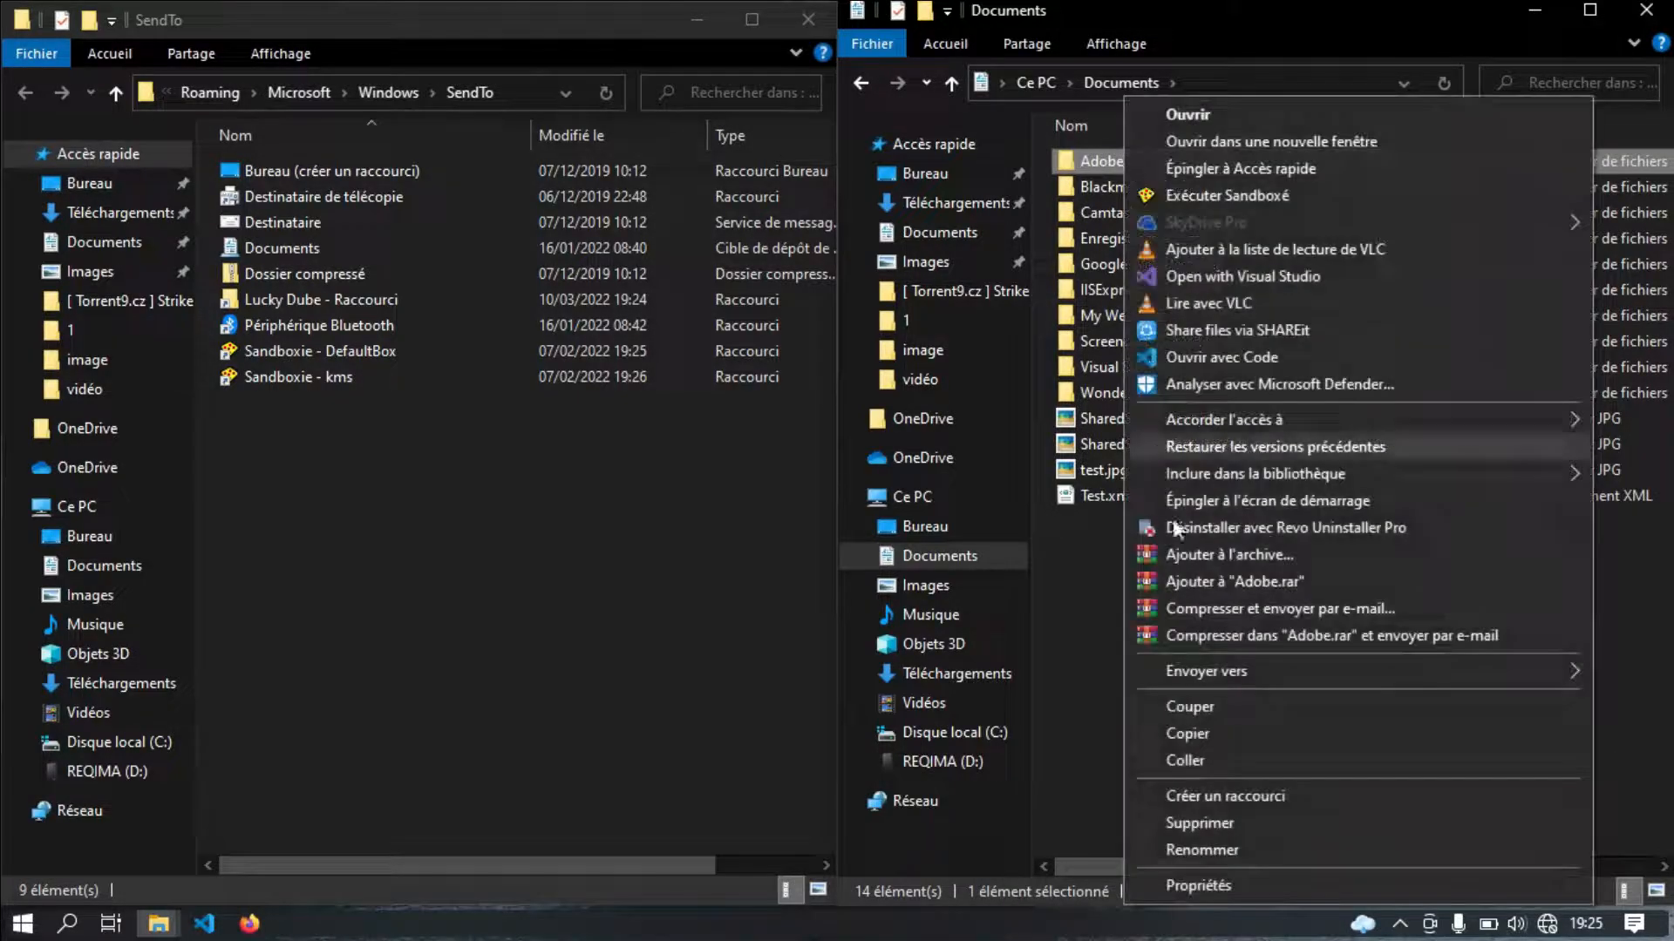
pyautogui.moveTo(1196, 662)
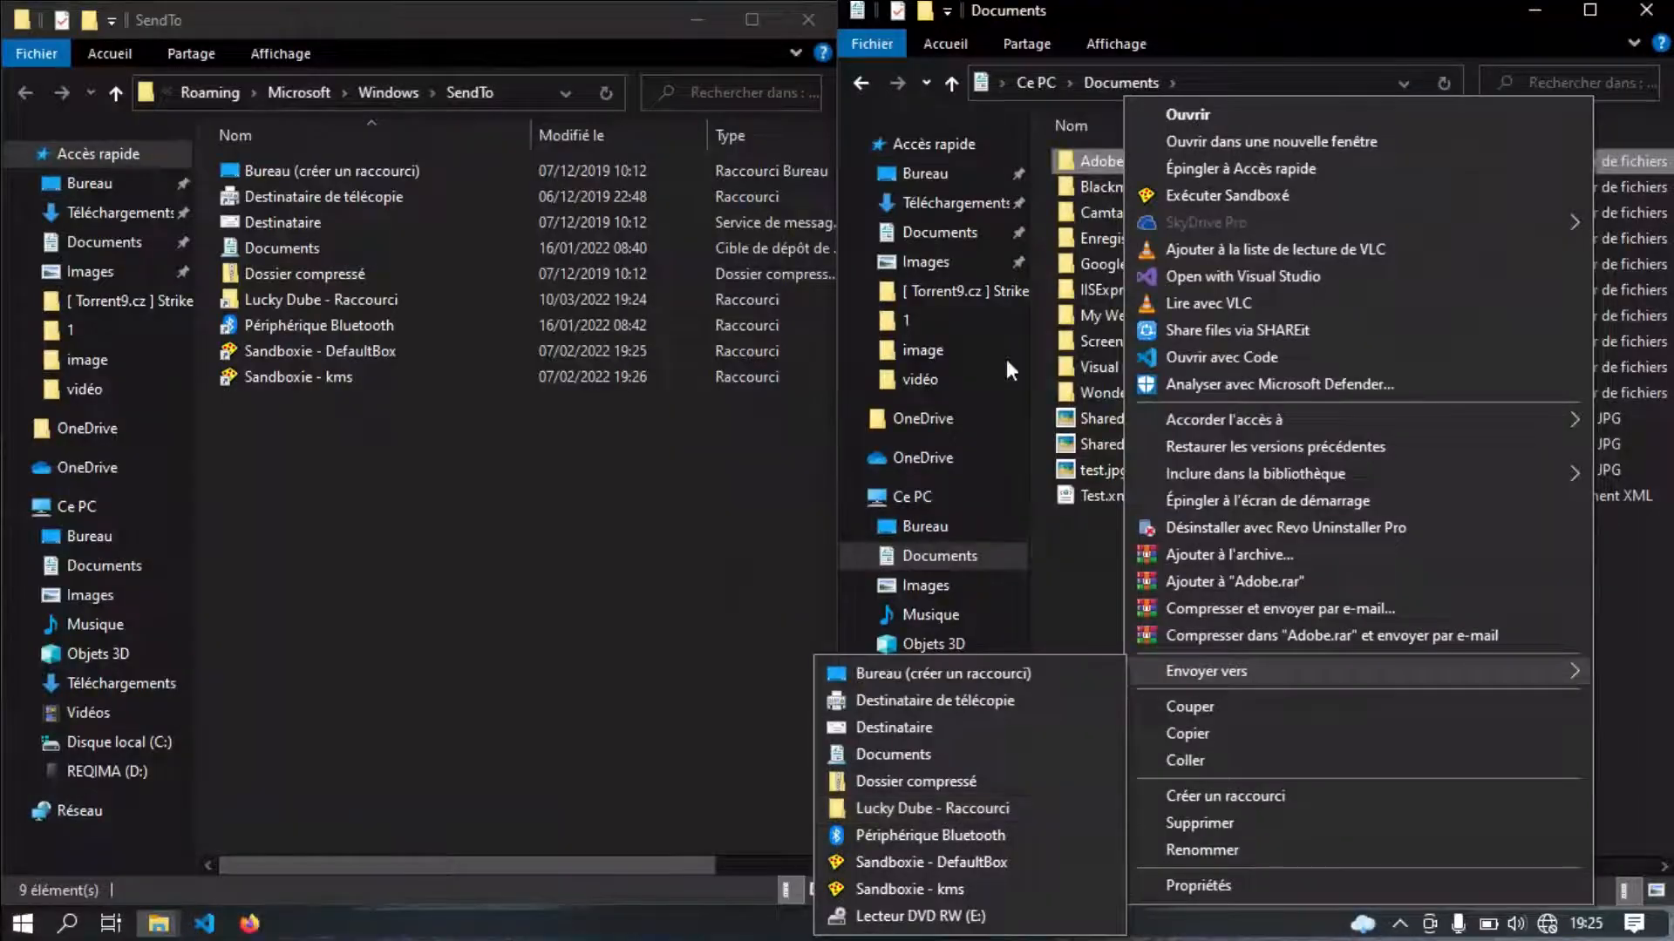
pyautogui.click(1108, 260)
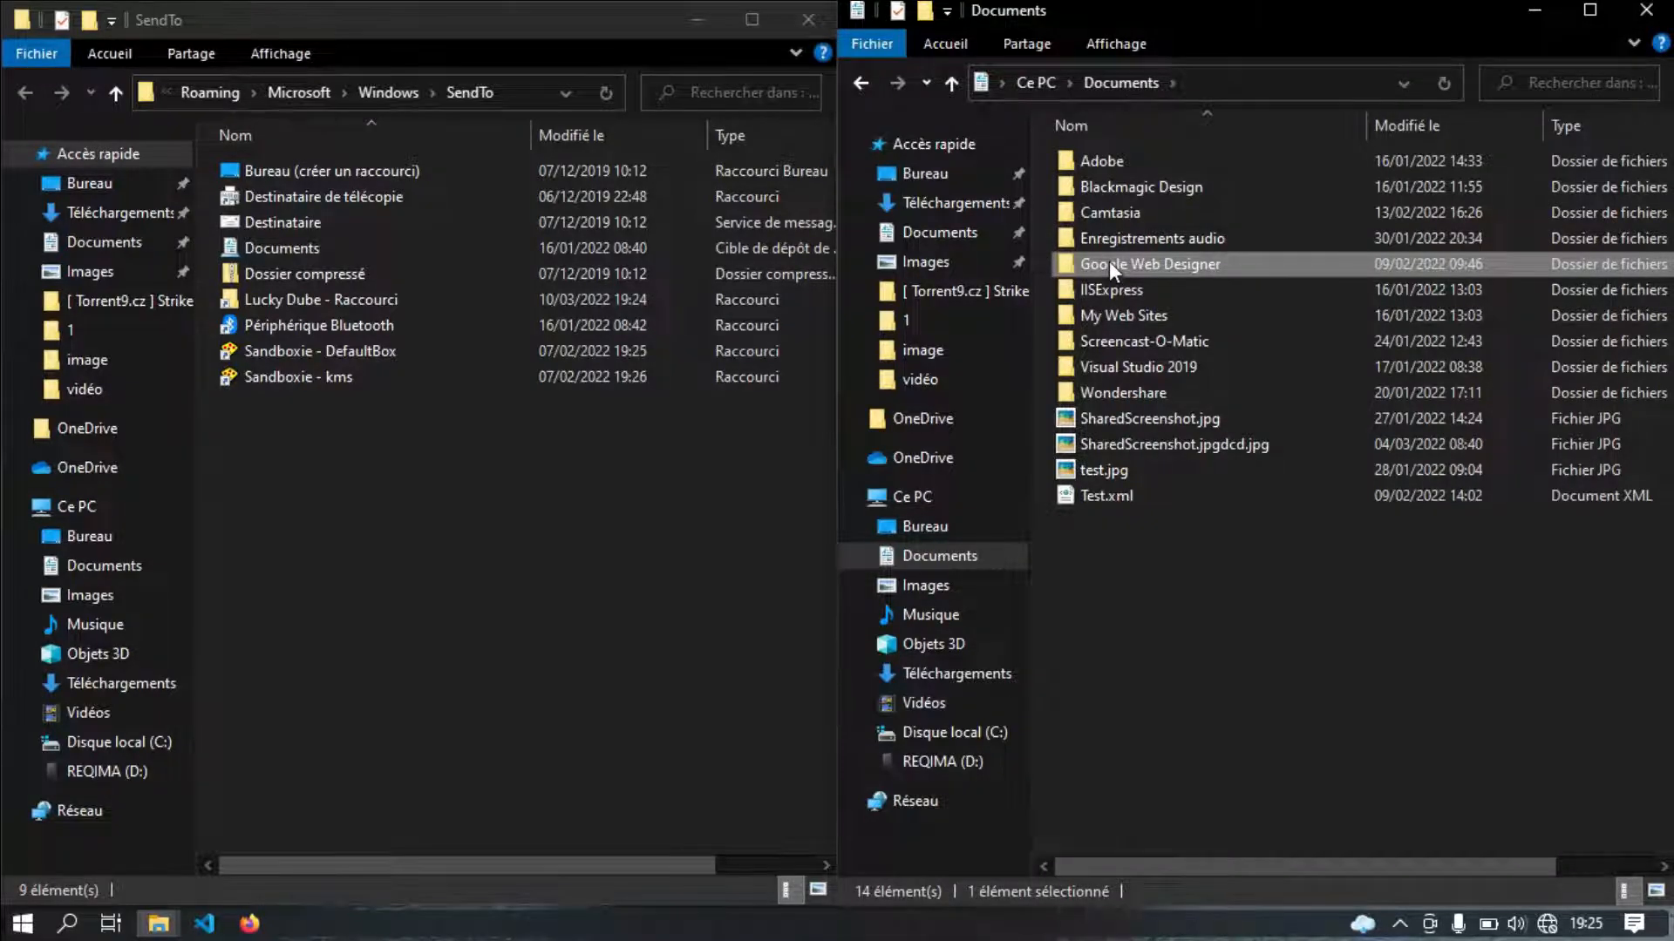
pyautogui.rightClick(1179, 263)
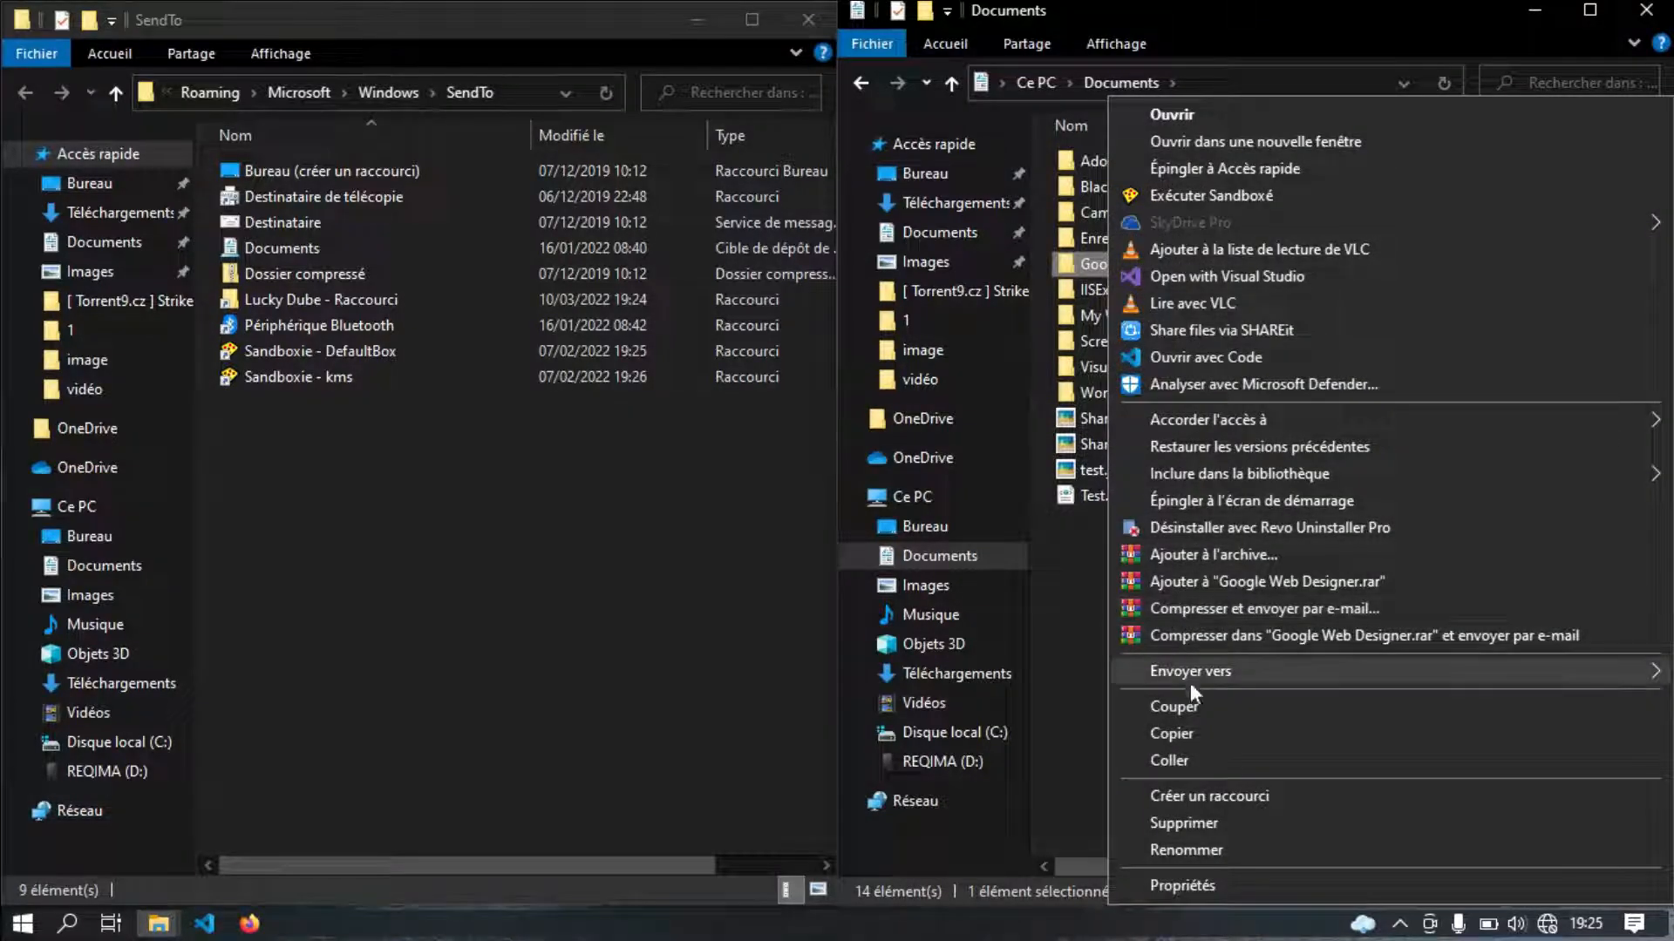
pyautogui.moveTo(1190, 683)
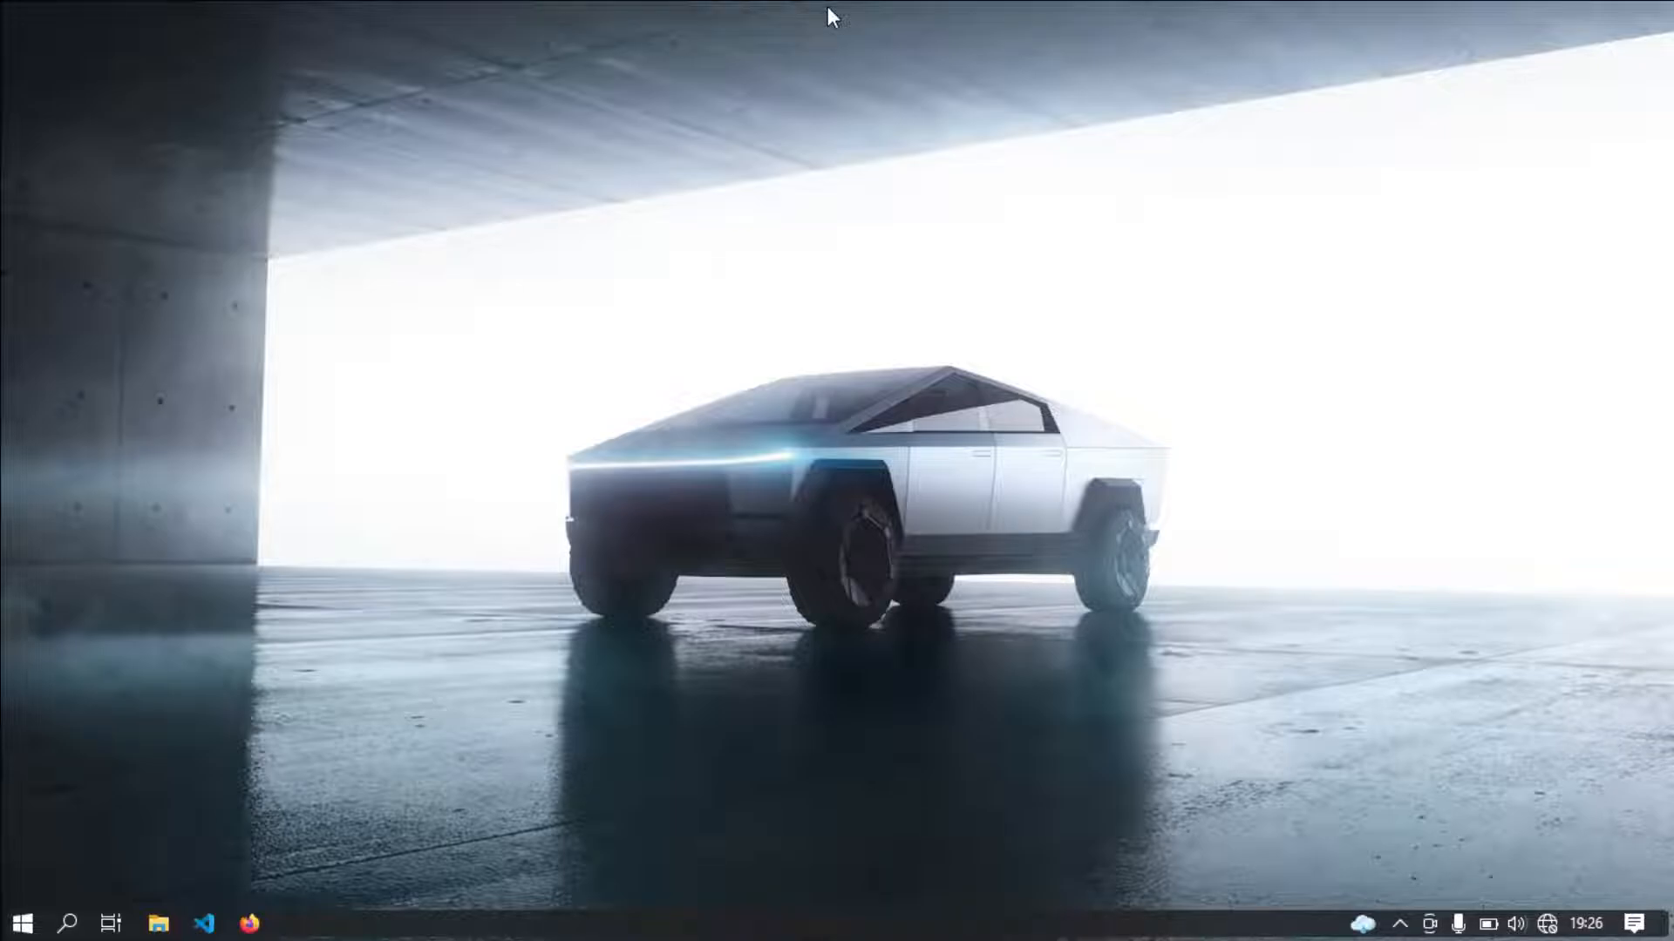
# Open a maximized File Explorer window and go to the SendTo folder through the address shell:sendto.
pyautogui.press('super+e')
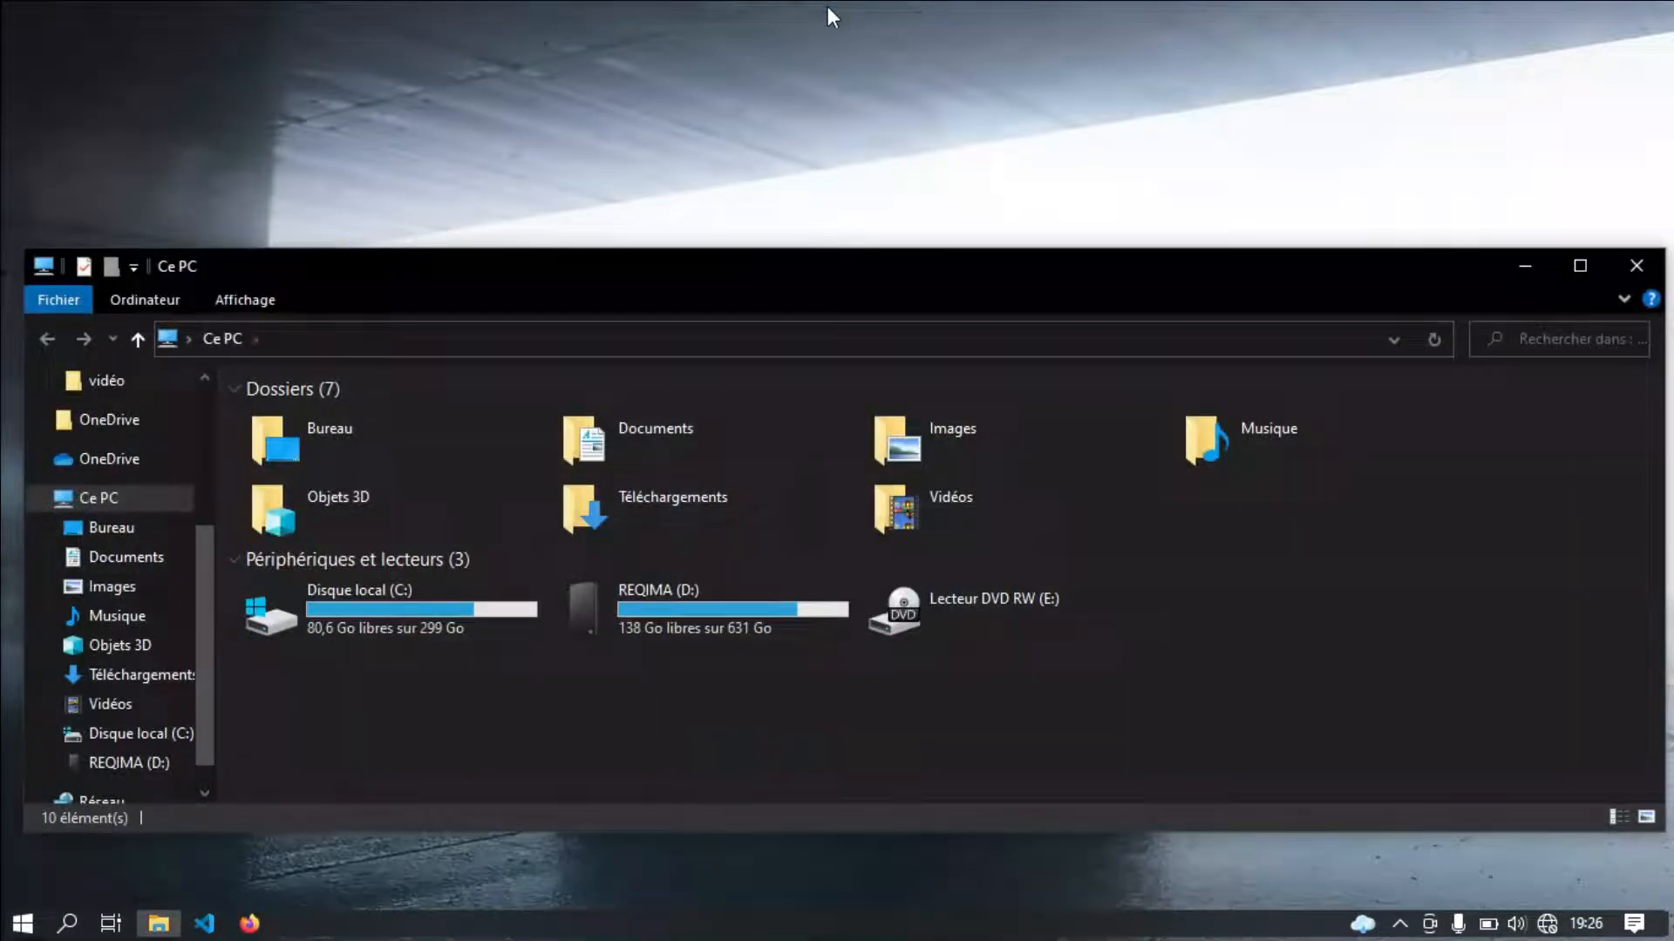
pyautogui.click(1590, 274)
pyautogui.click(299, 81)
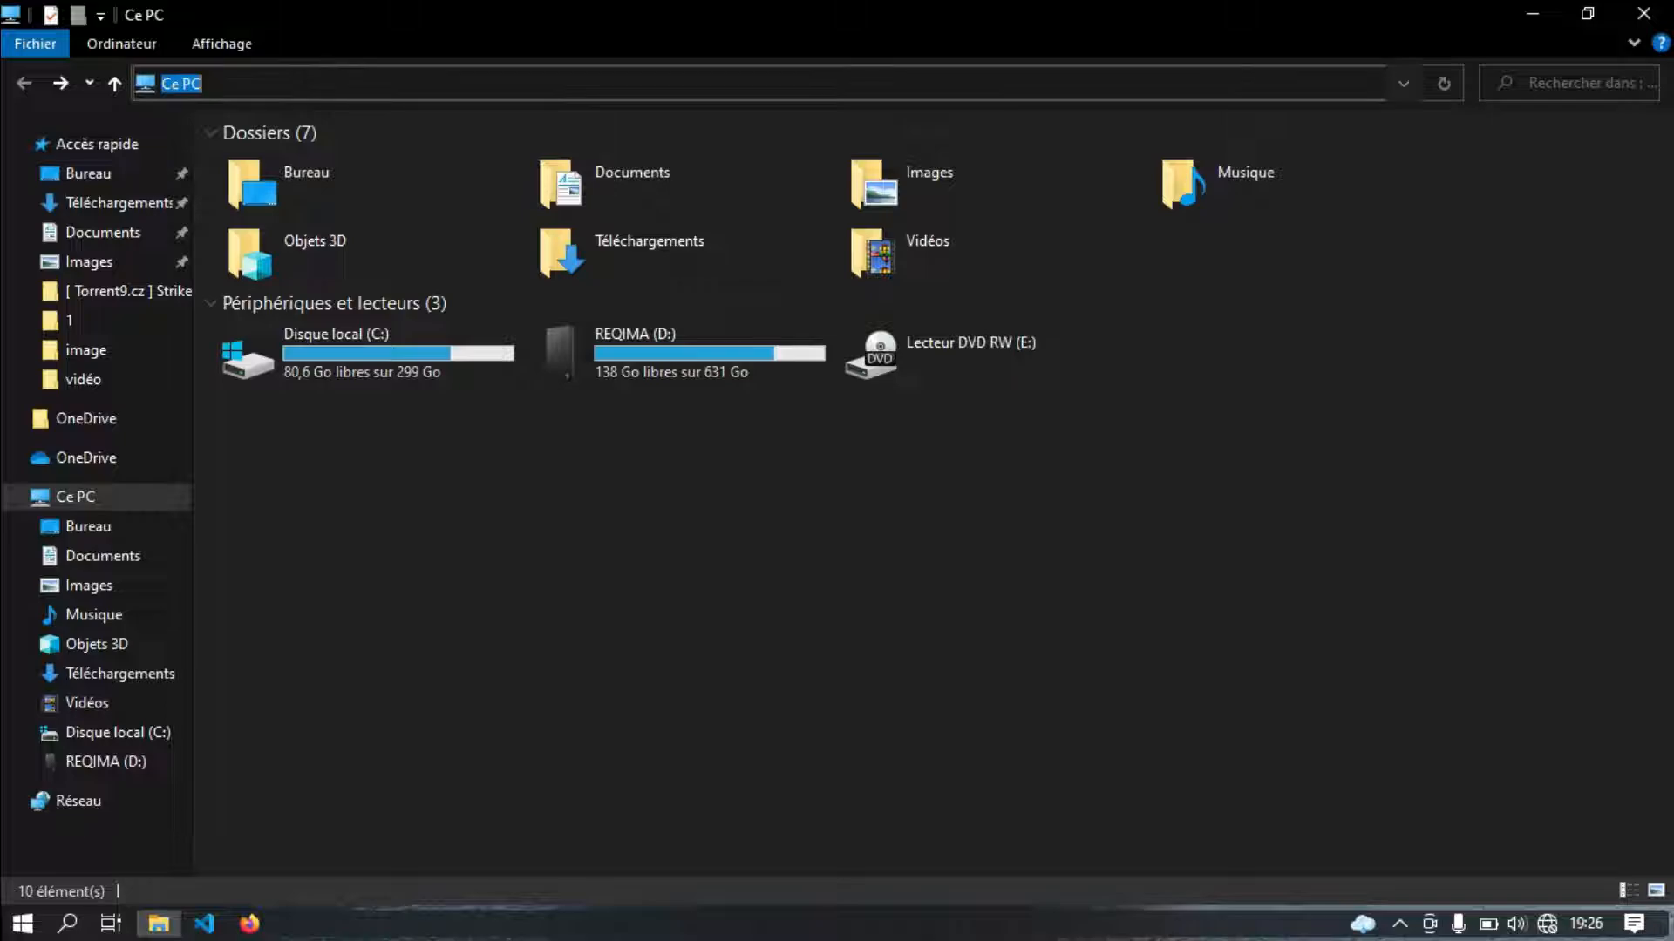
pyautogui.write('she')
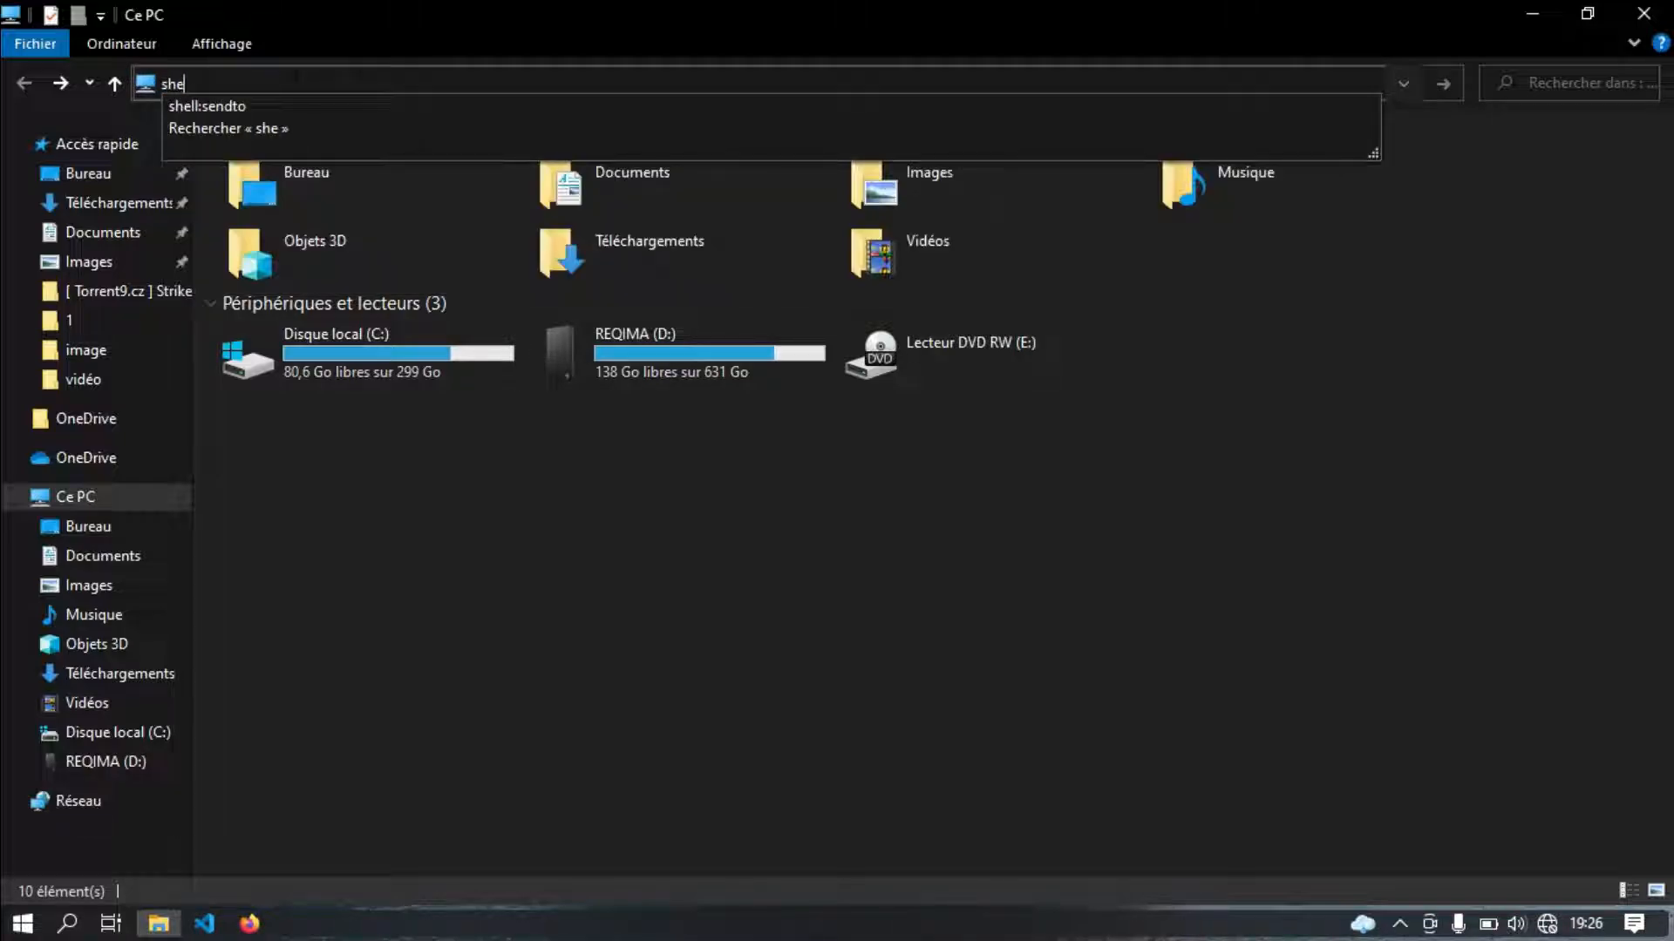
pyautogui.write('ll:')
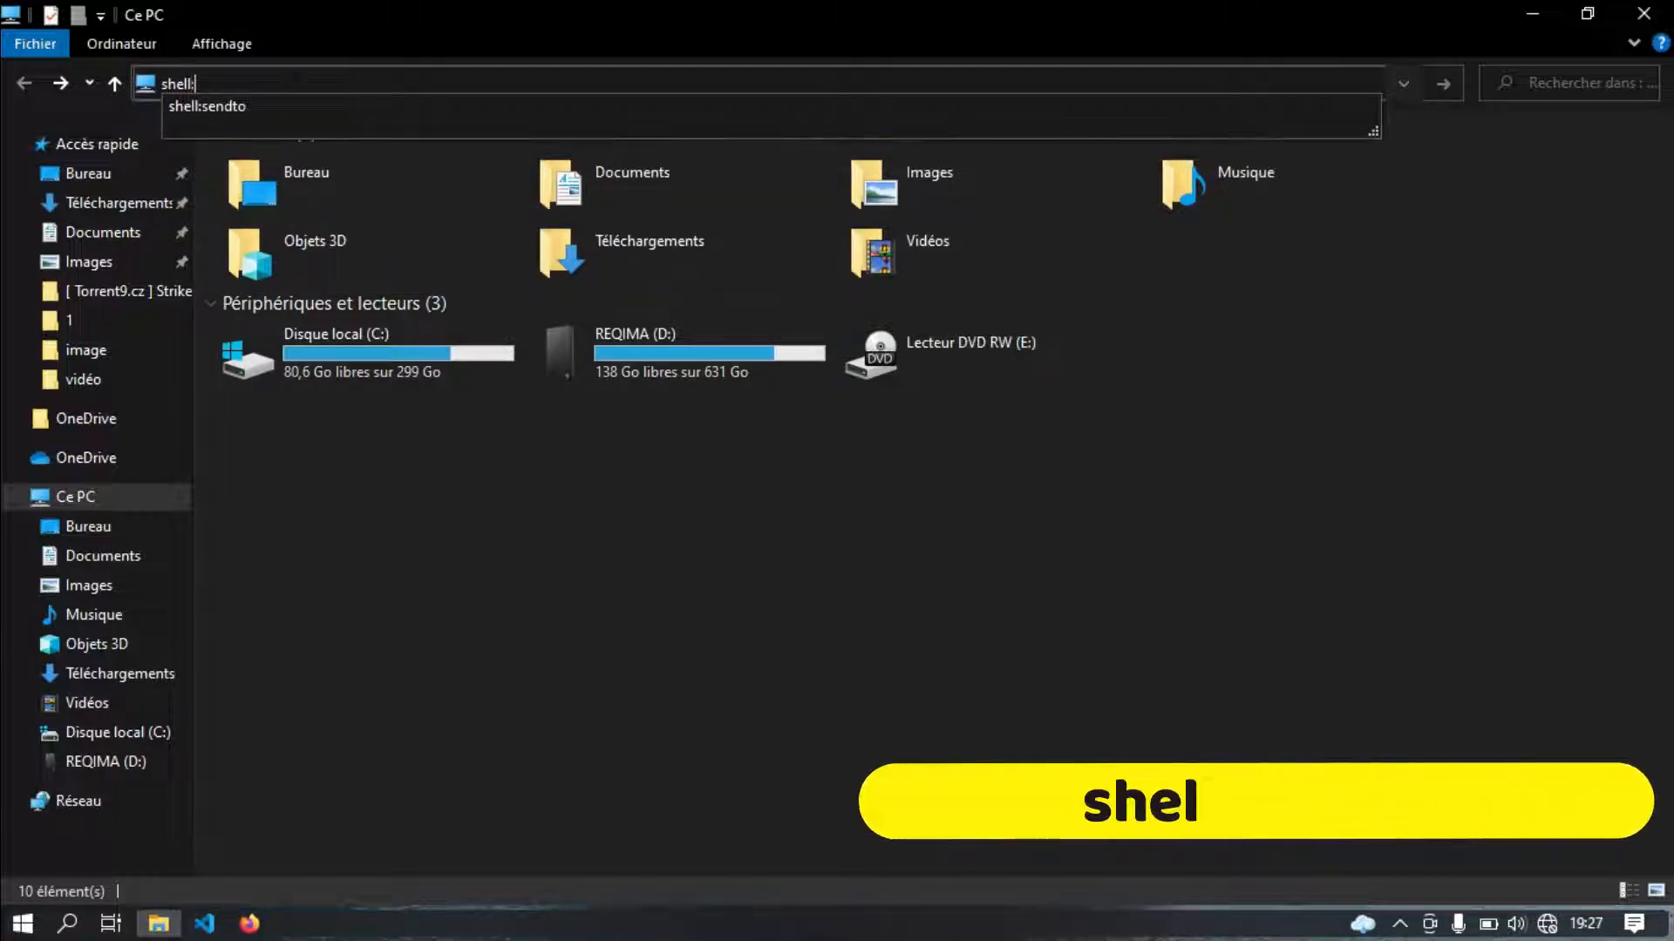
pyautogui.write('sendt')
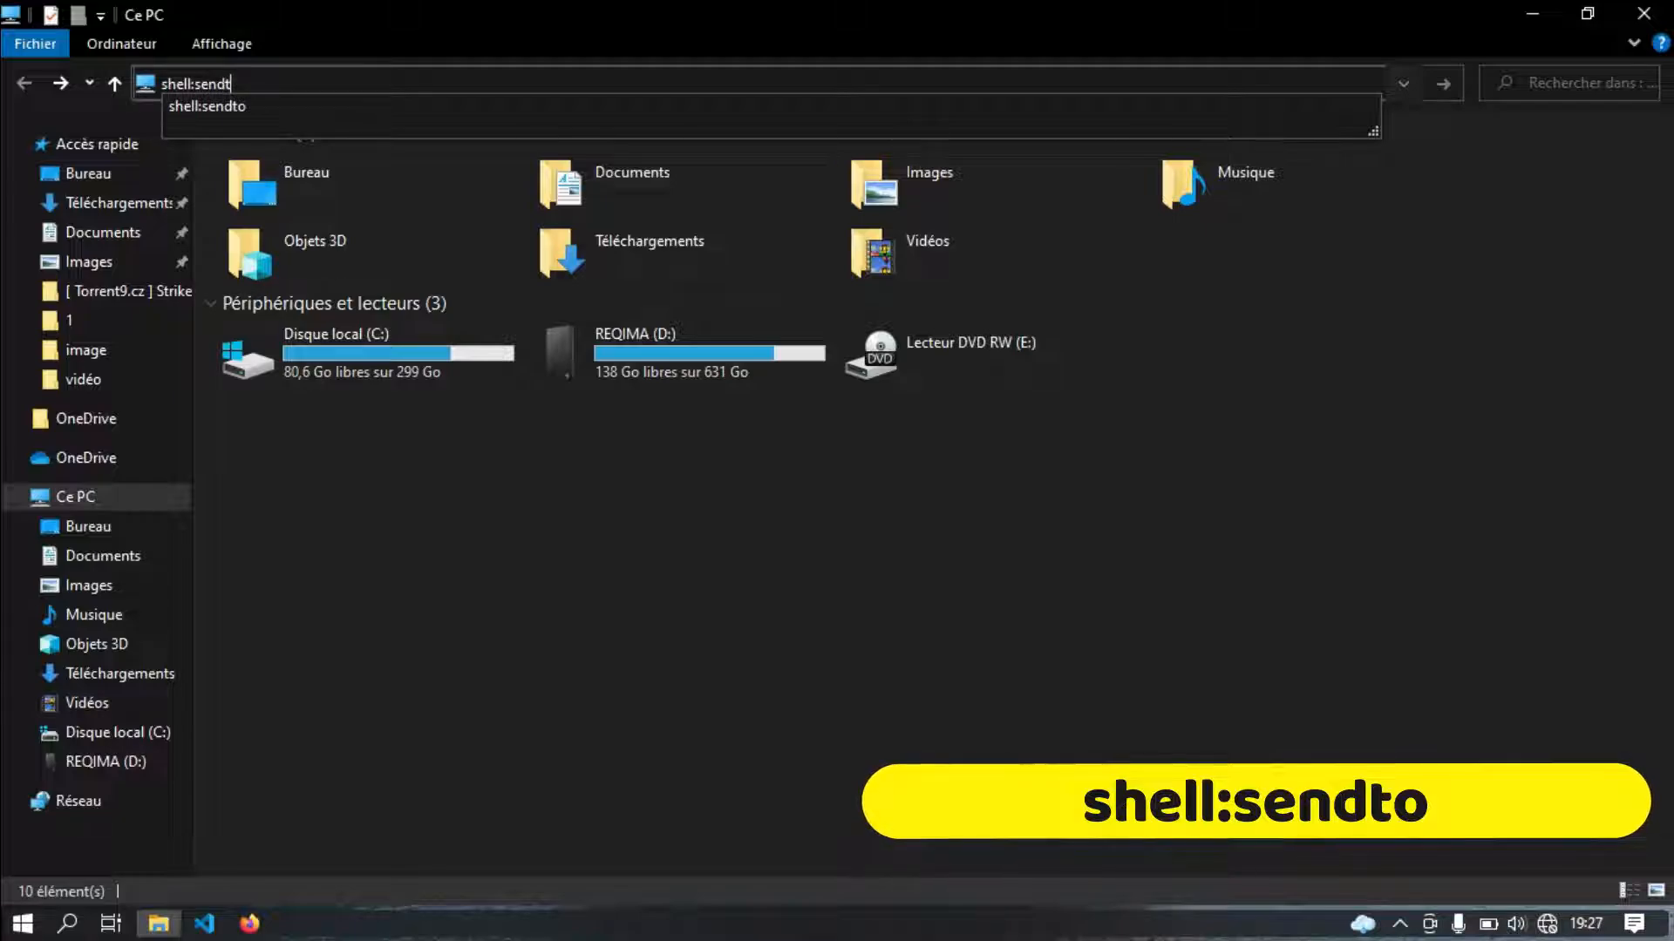
pyautogui.write('o0')
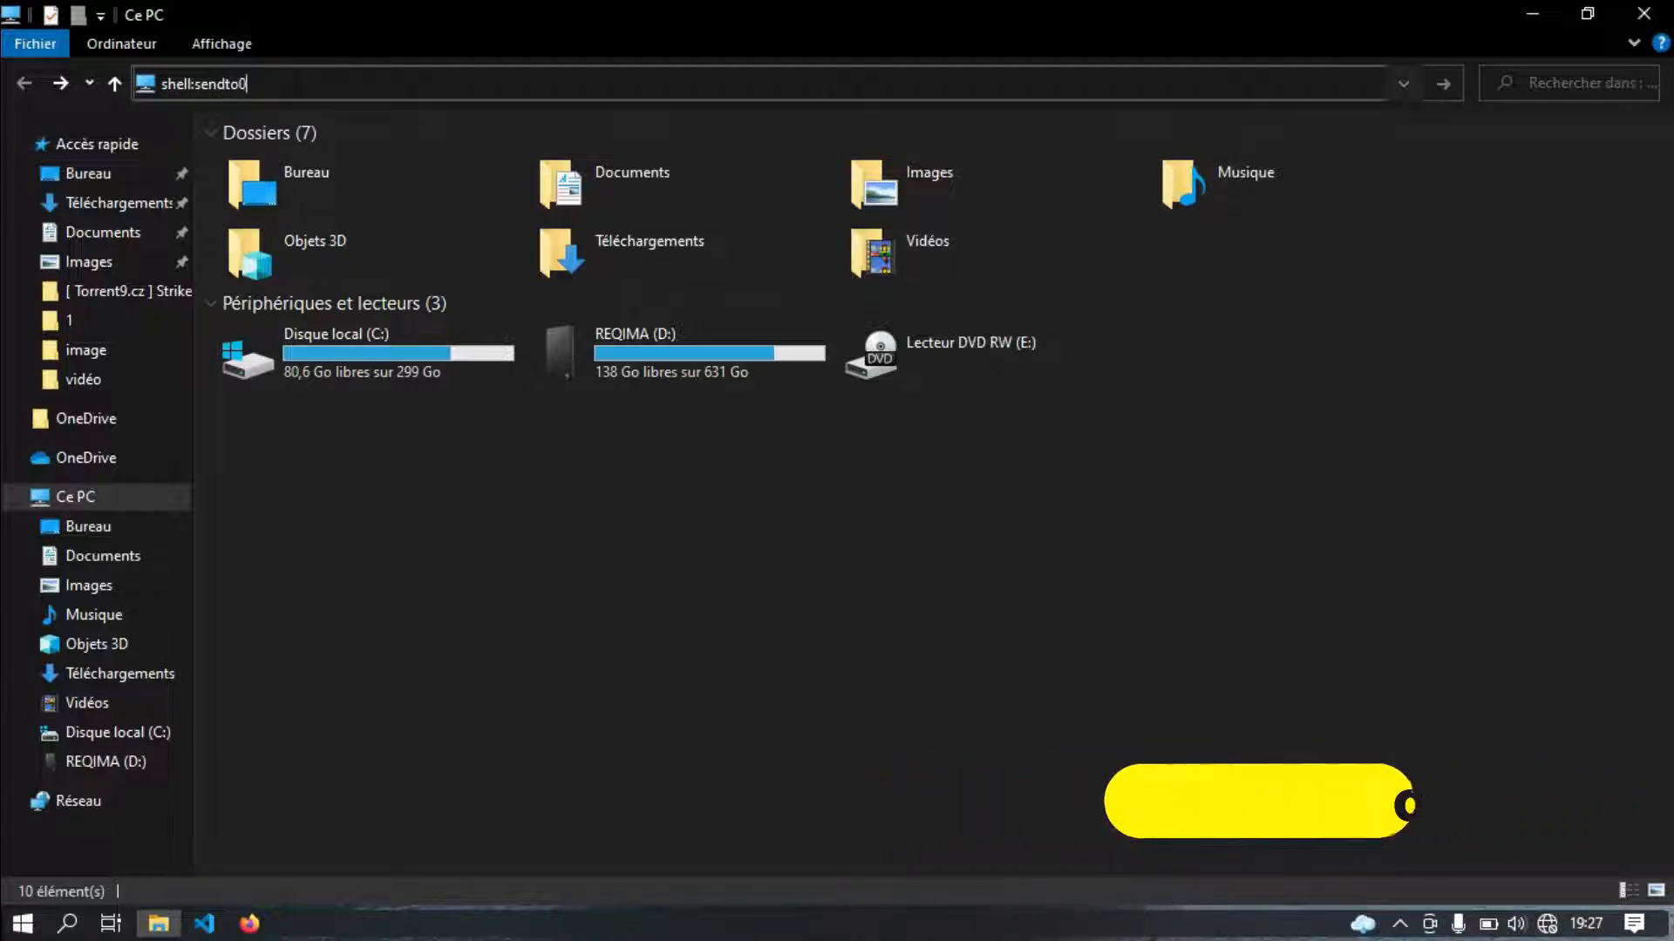
pyautogui.press('BackSpace')
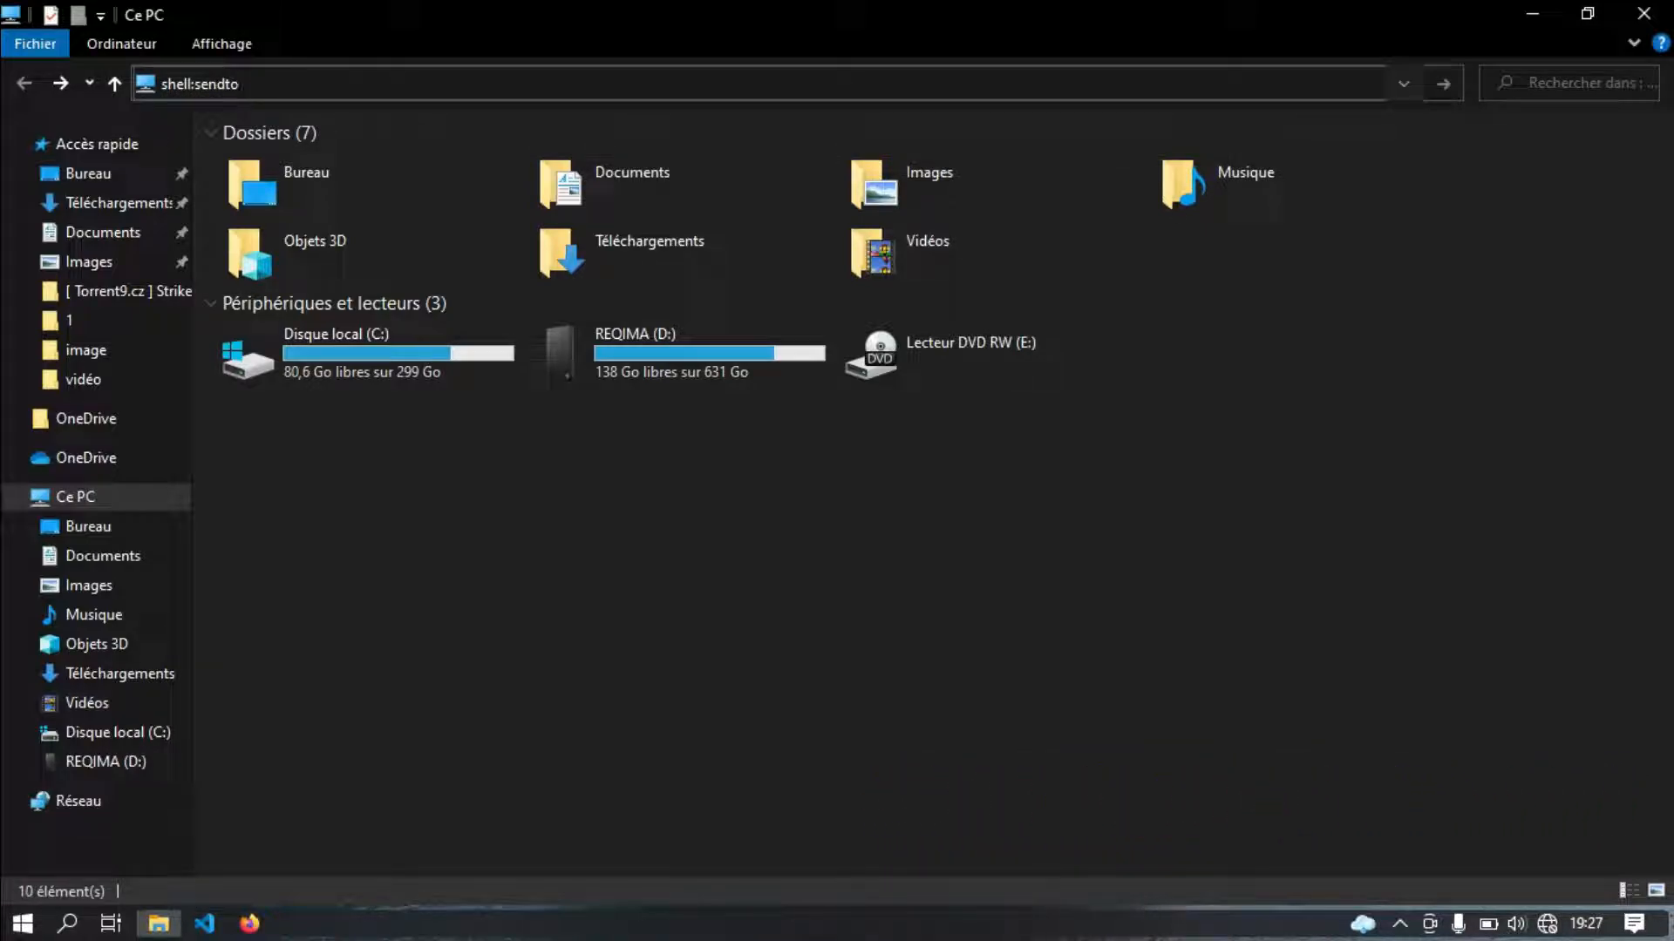
pyautogui.press('Return')
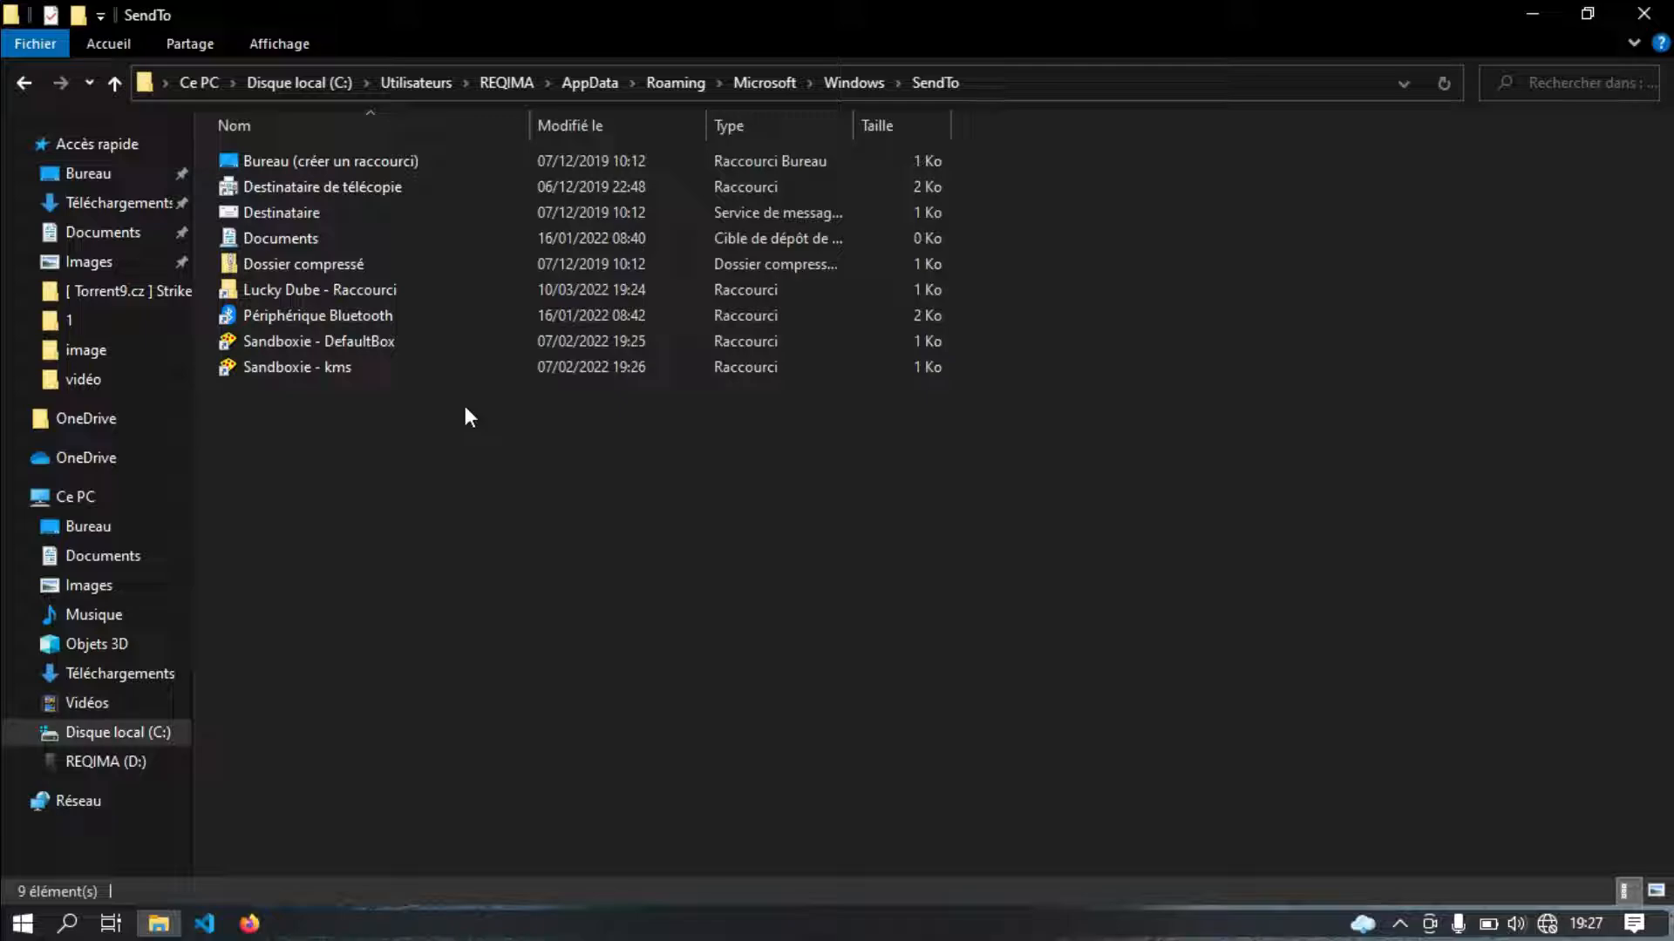
# Delete the Lucky Dube - Raccourci shortcut from the SendTo folder.
pyautogui.click(330, 291)
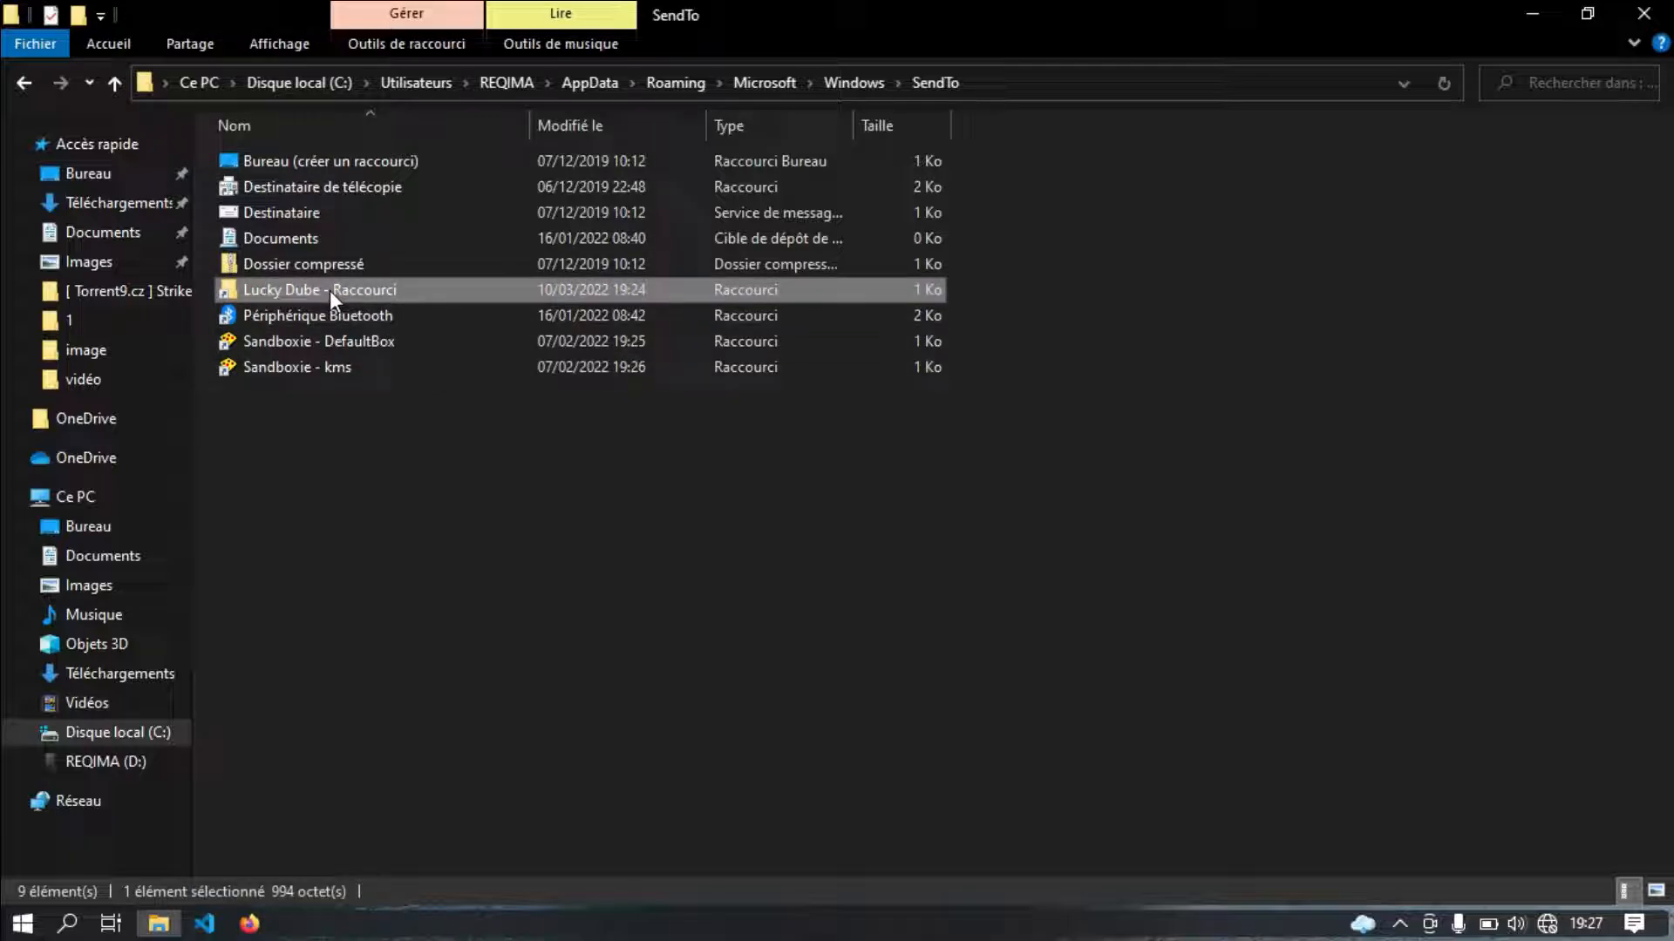
pyautogui.press('Delete')
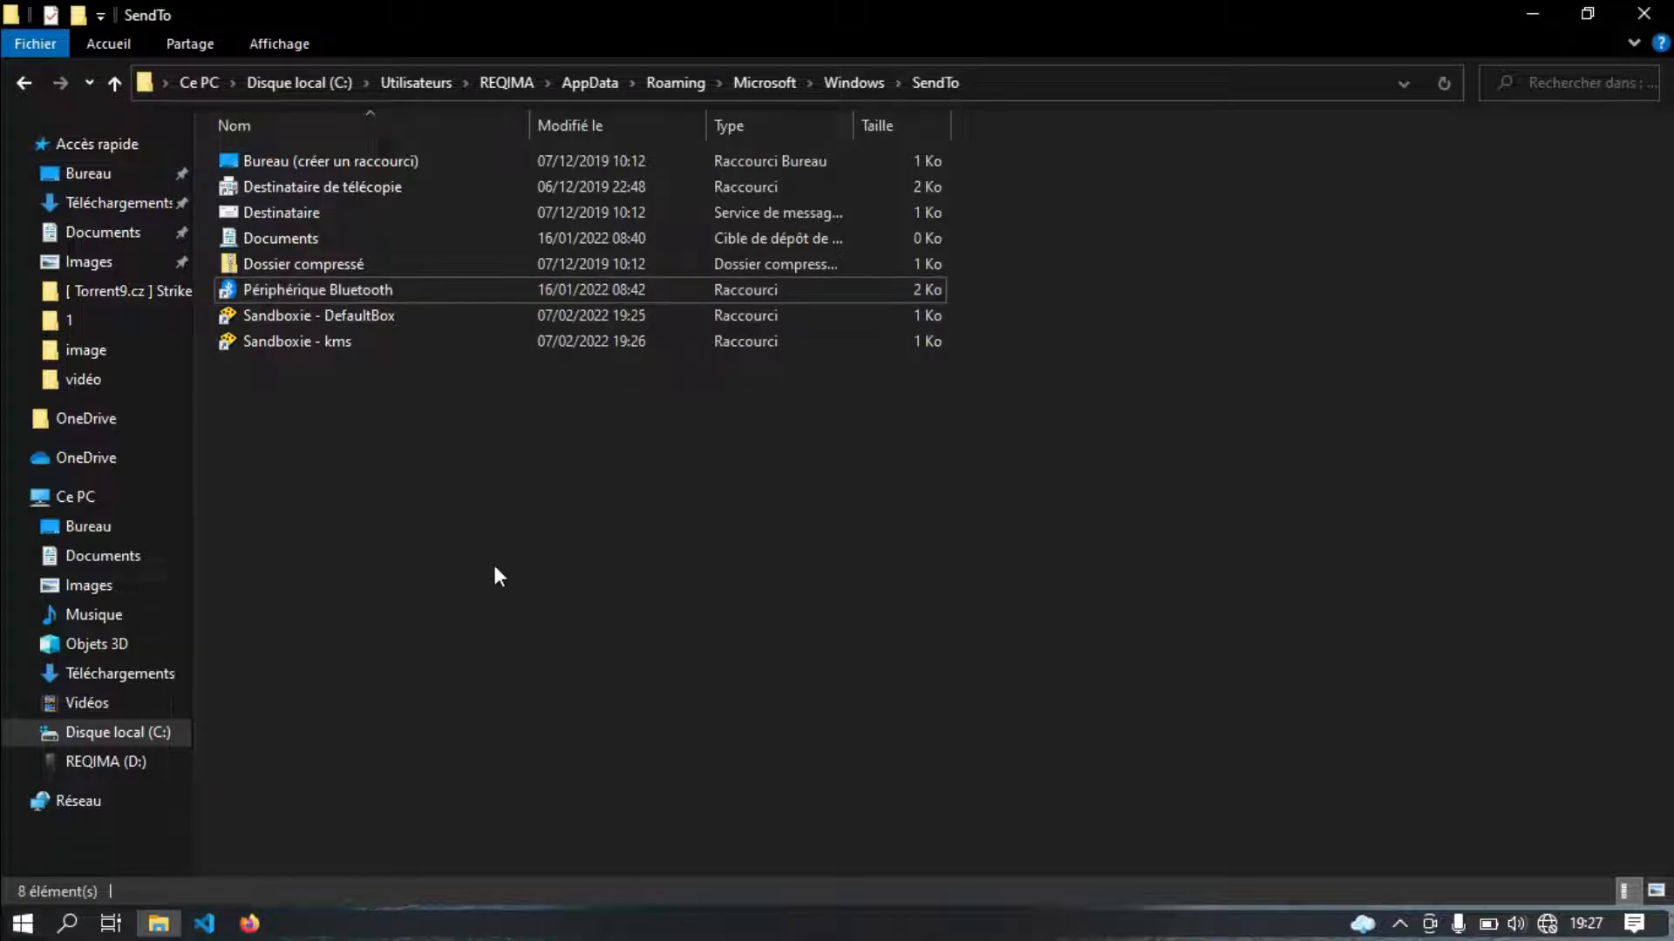
# Check the Send To (Envoyer vers) destinations for the Adobe folder in Documents.
pyautogui.click(109, 232)
pyautogui.rightClick(445, 159)
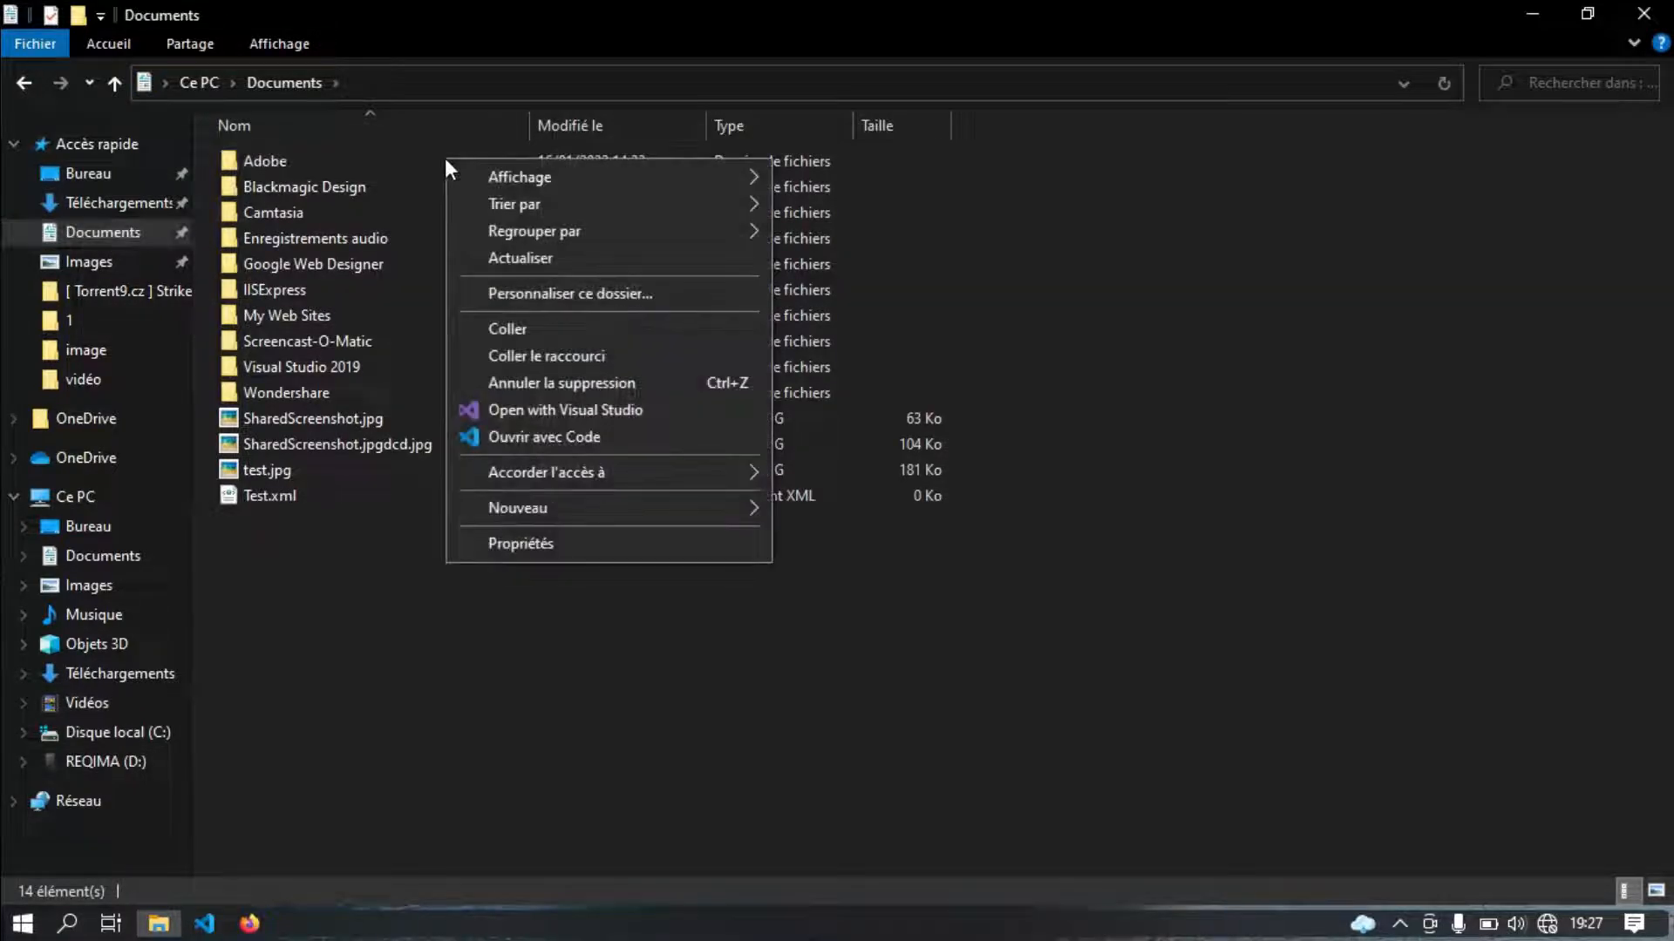
pyautogui.click(402, 160)
pyautogui.rightClick(403, 160)
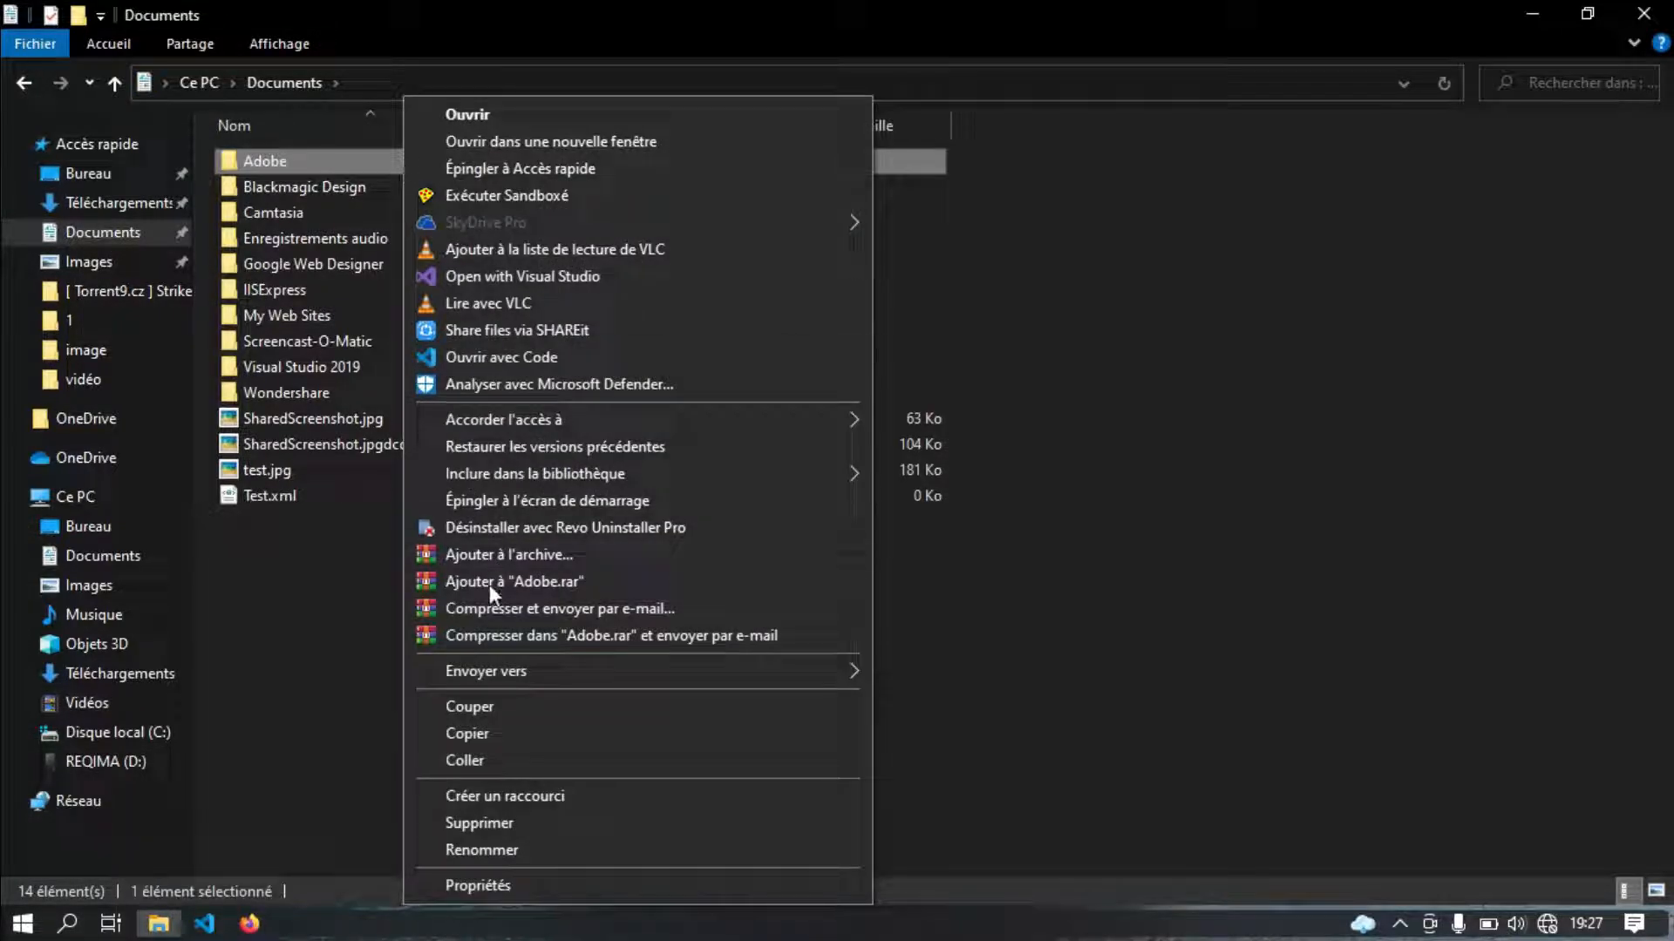
pyautogui.moveTo(487, 668)
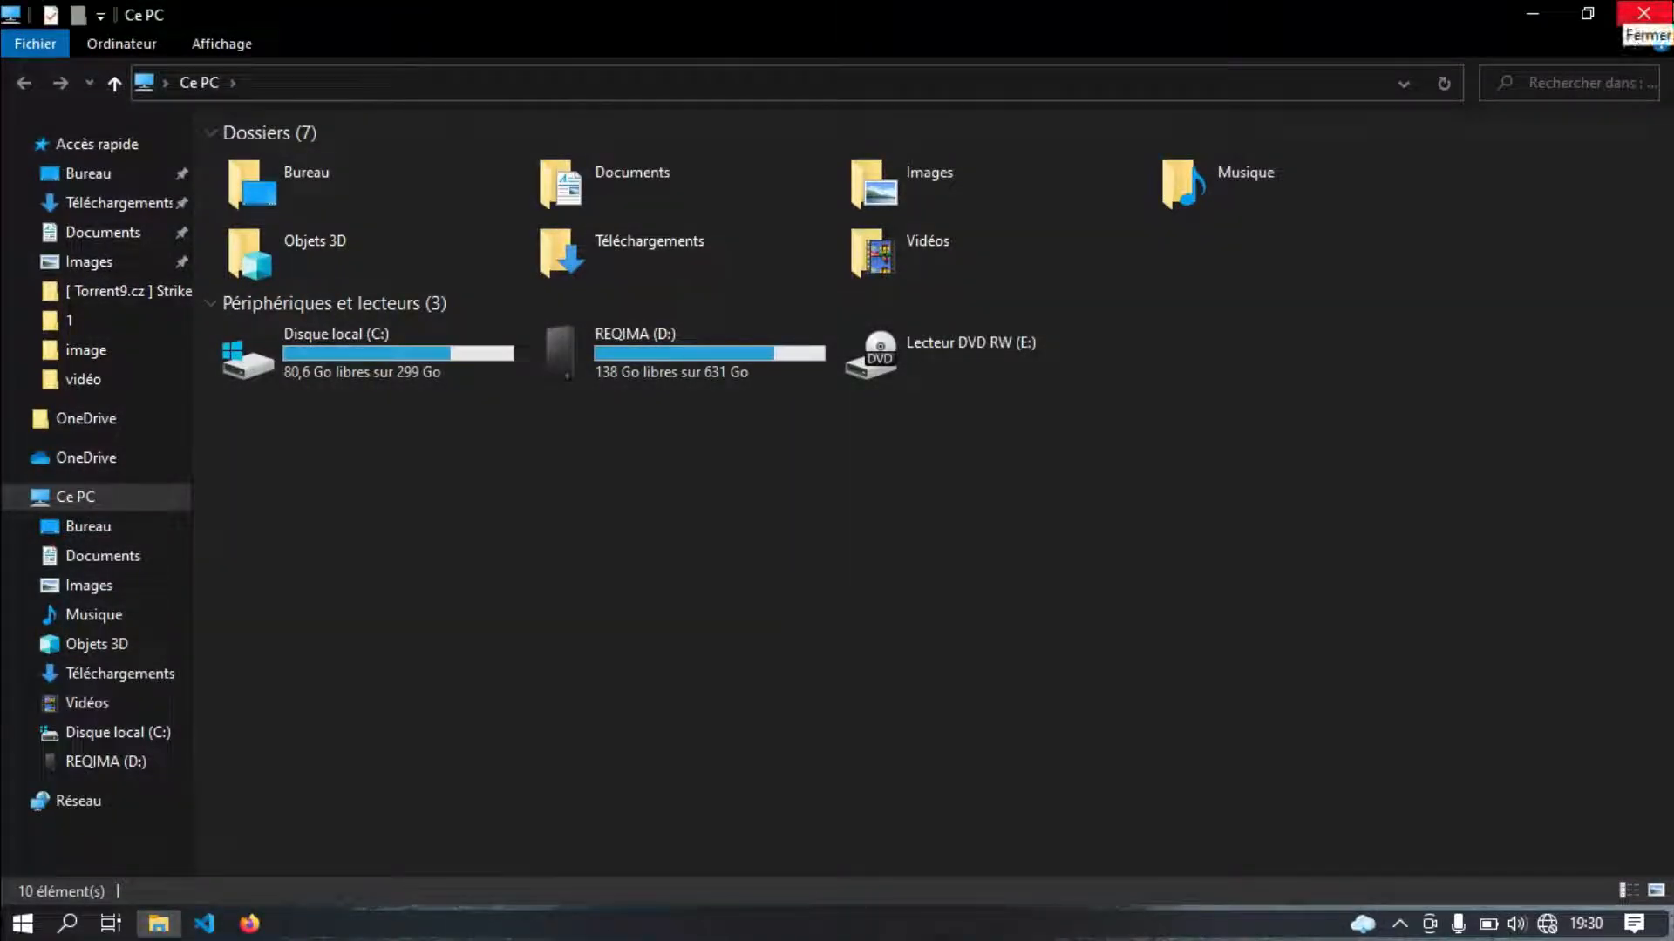
# Check the Send To (Envoyer vers) destinations for the screenshot Capture d'écran 2022-03-08 124606.jpg in the Images folder.
pyautogui.doubleClick(901, 185)
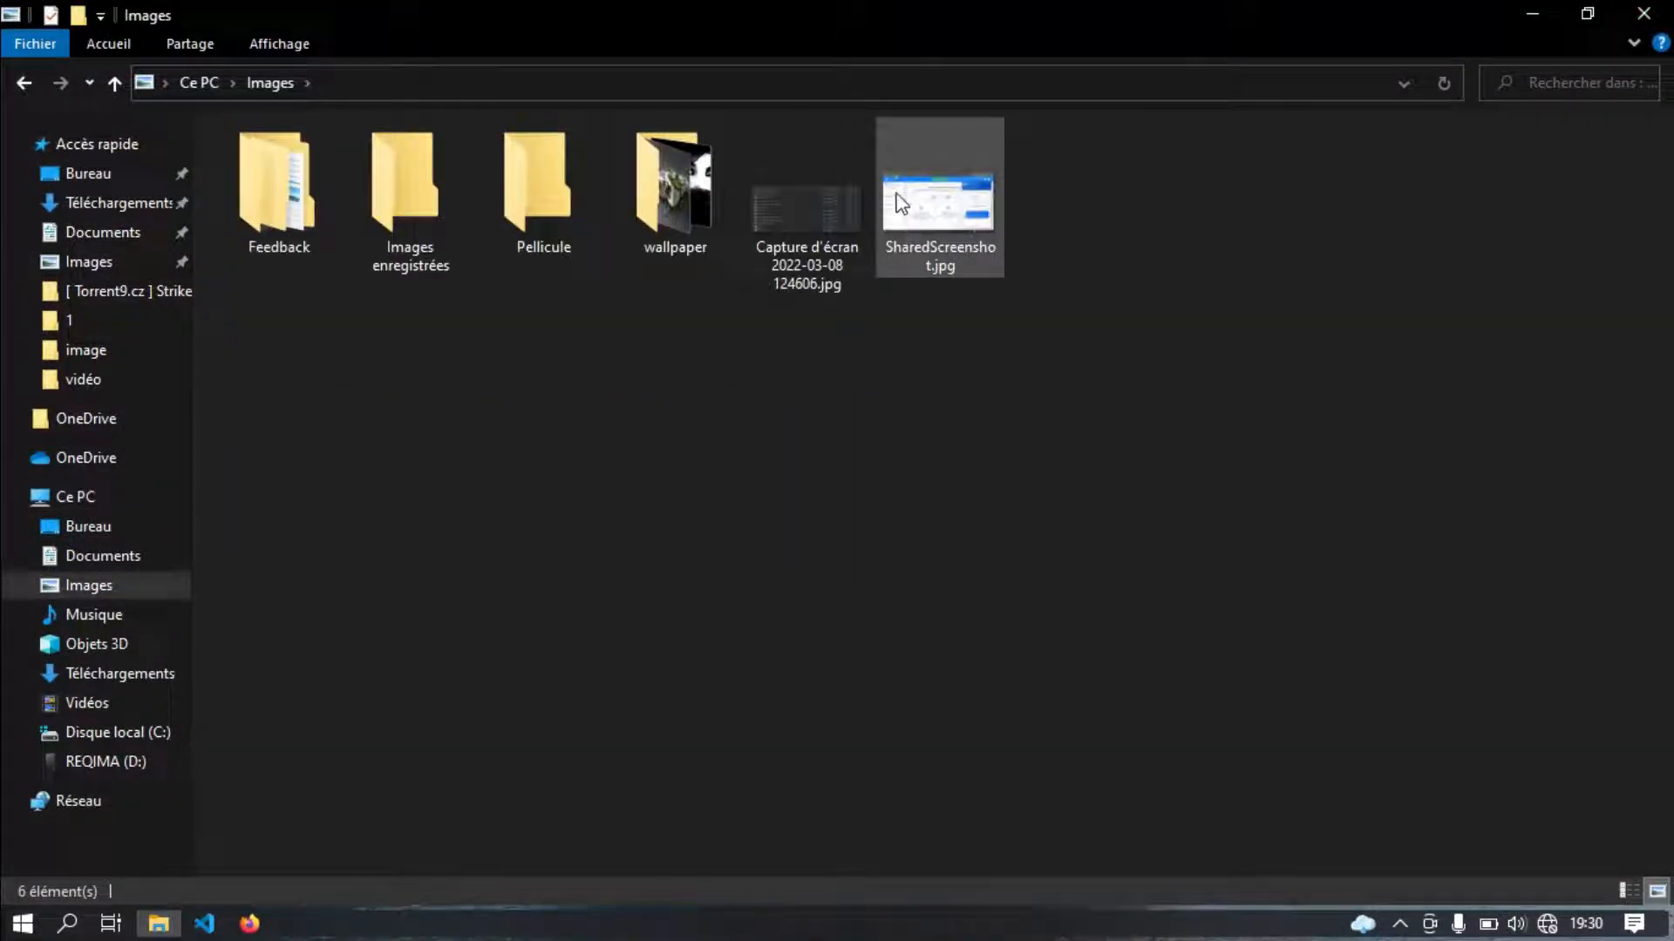
pyautogui.rightClick(789, 298)
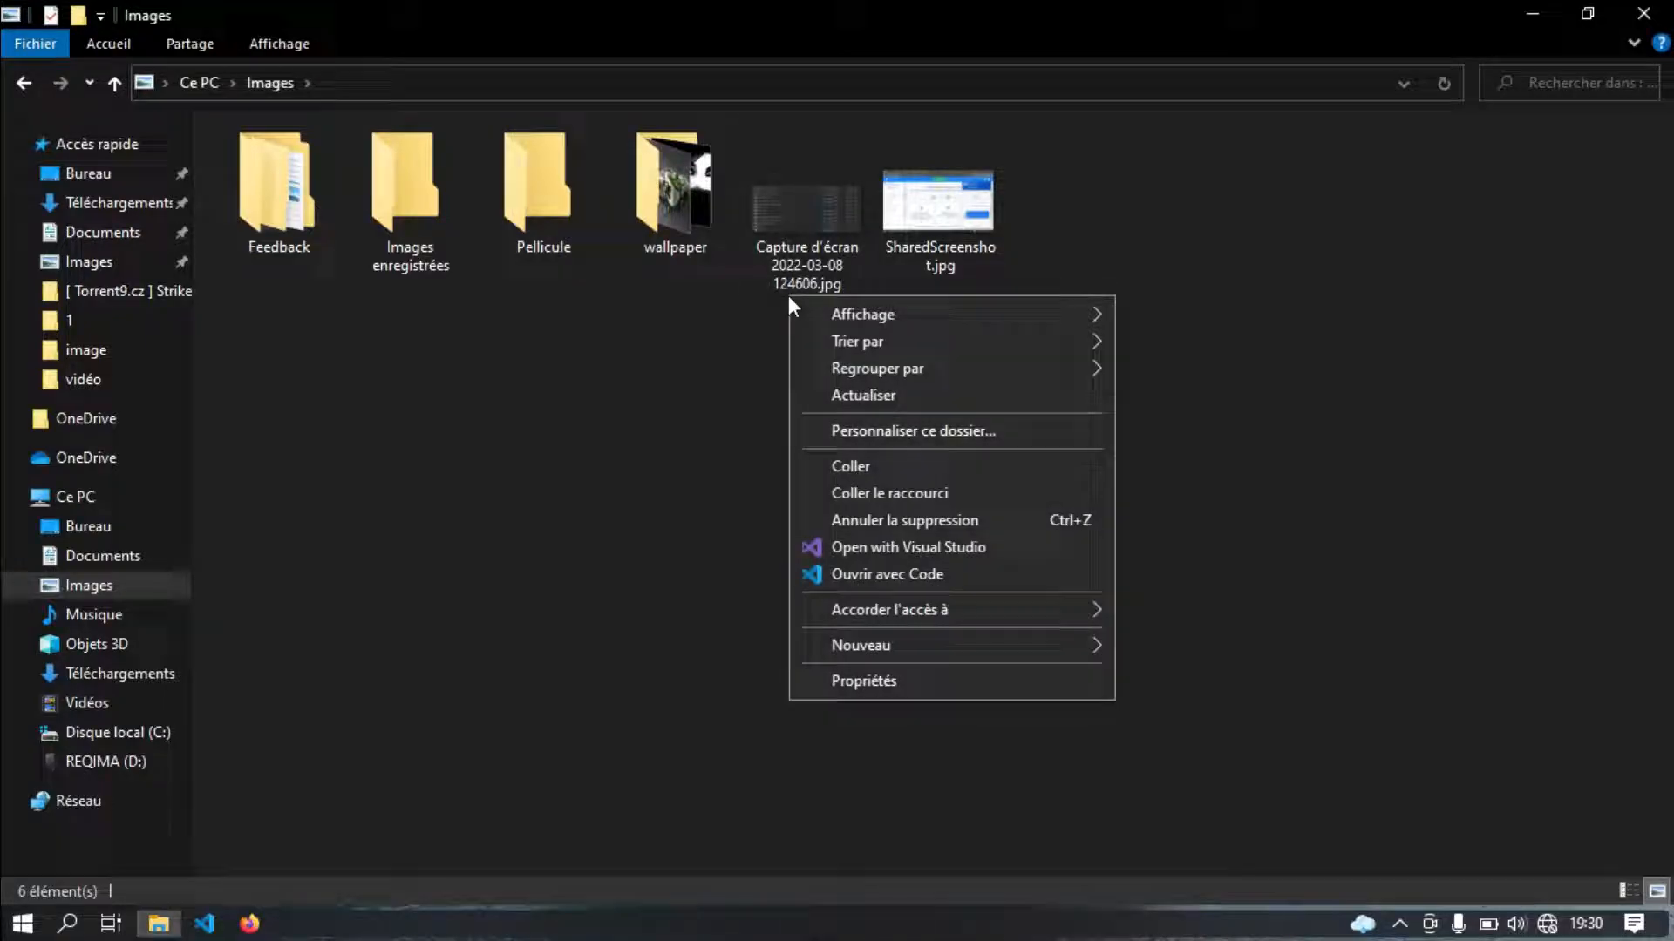
pyautogui.rightClick(793, 202)
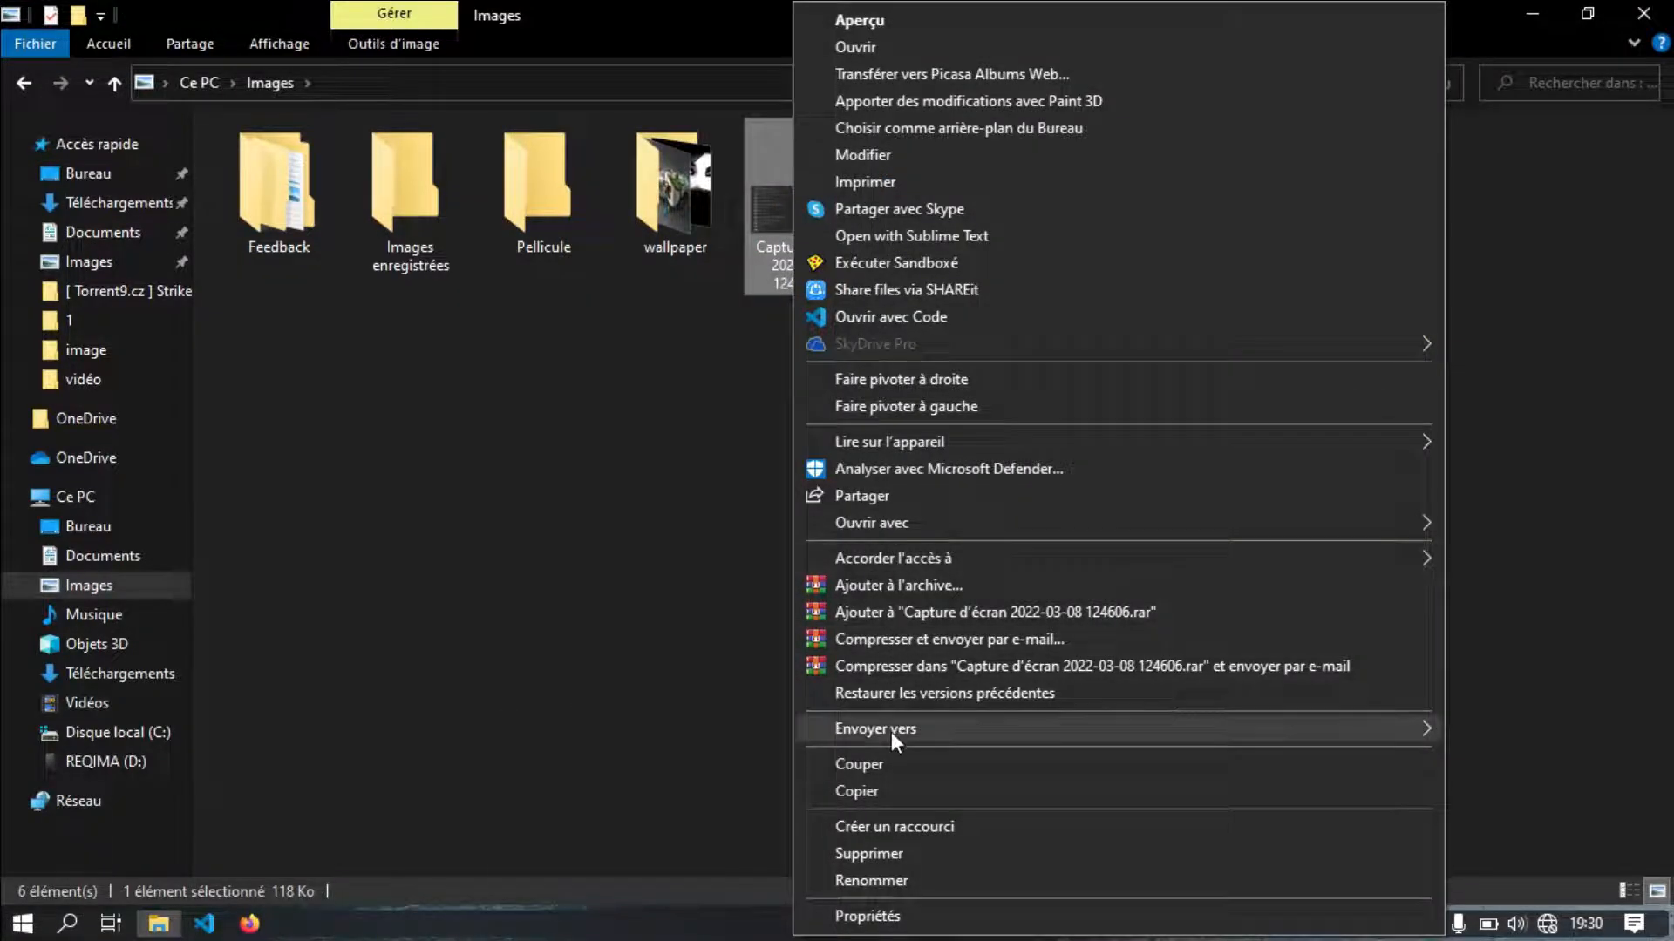
pyautogui.moveTo(891, 730)
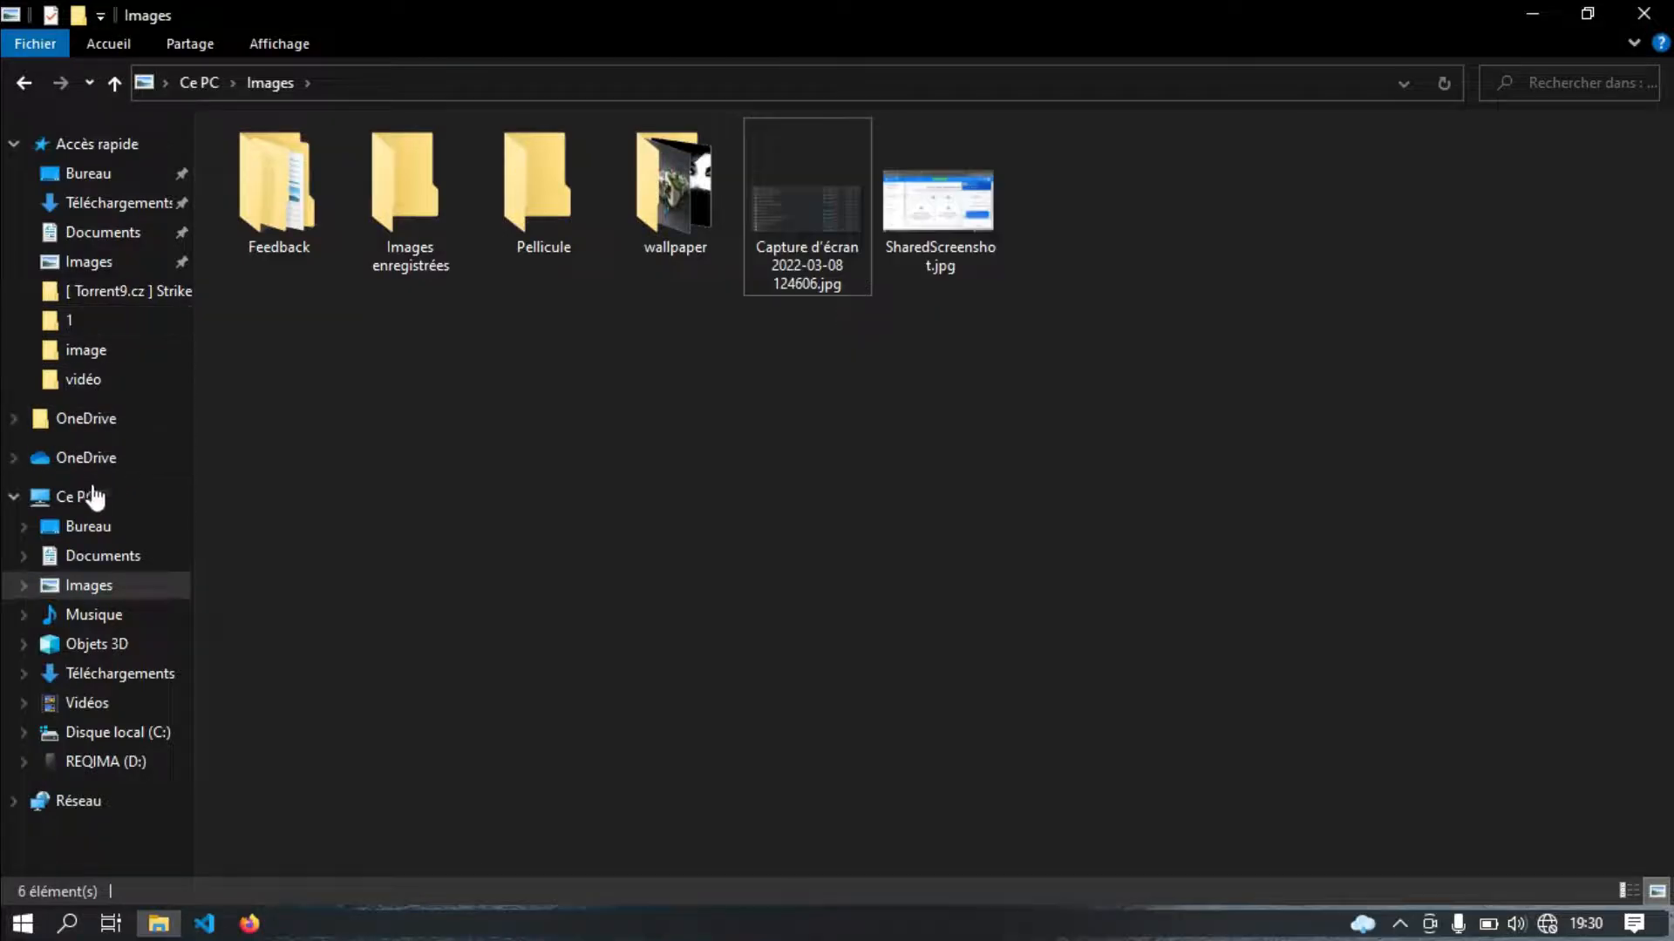
# Return to the SendTo folder through the address shell:sendto and delete the file Nouveau document texte.txt.
pyautogui.click(89, 495)
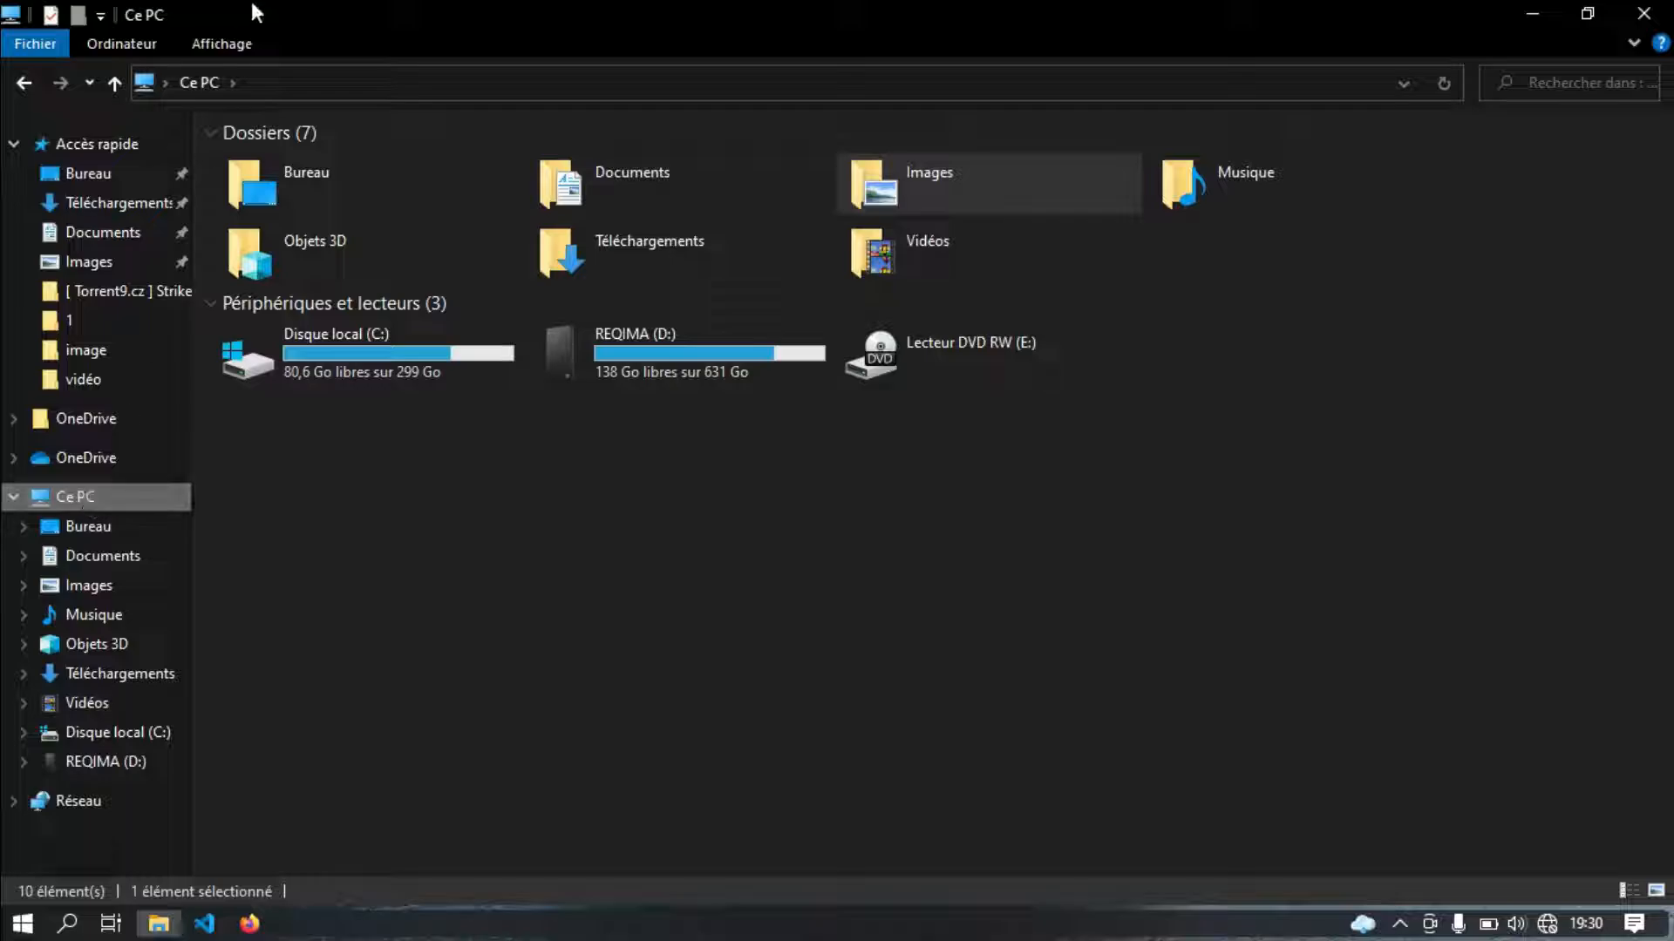
pyautogui.click(293, 82)
pyautogui.write('she')
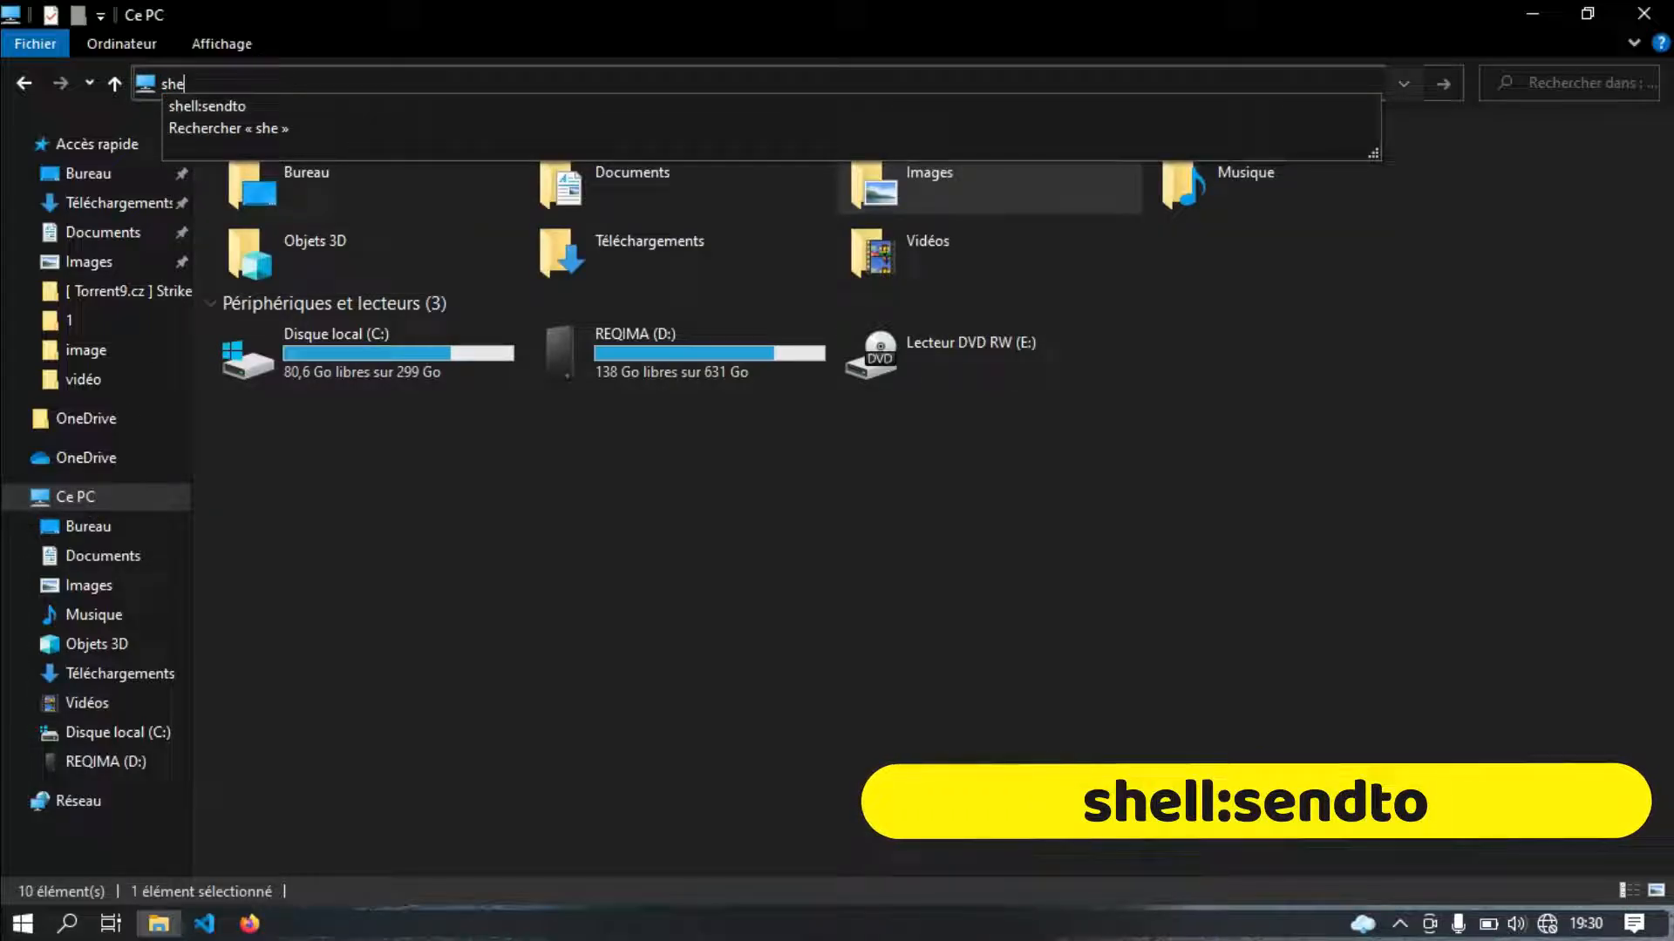
pyautogui.press('Down')
pyautogui.press('Return')
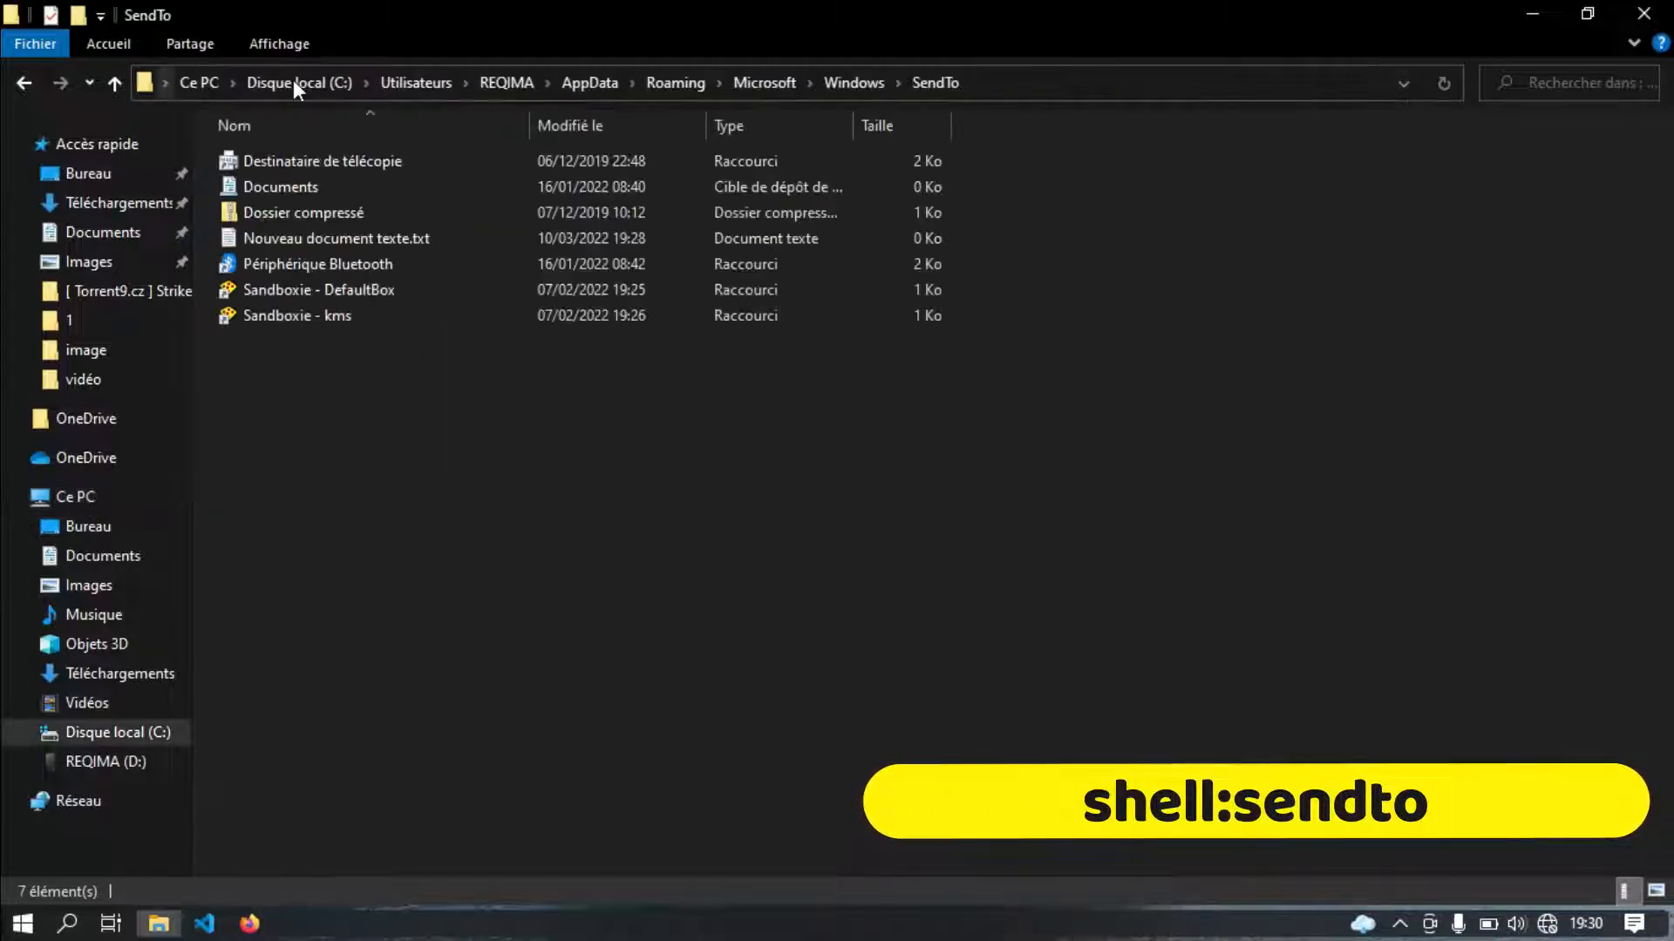
pyautogui.click(335, 230)
pyautogui.press('Delete')
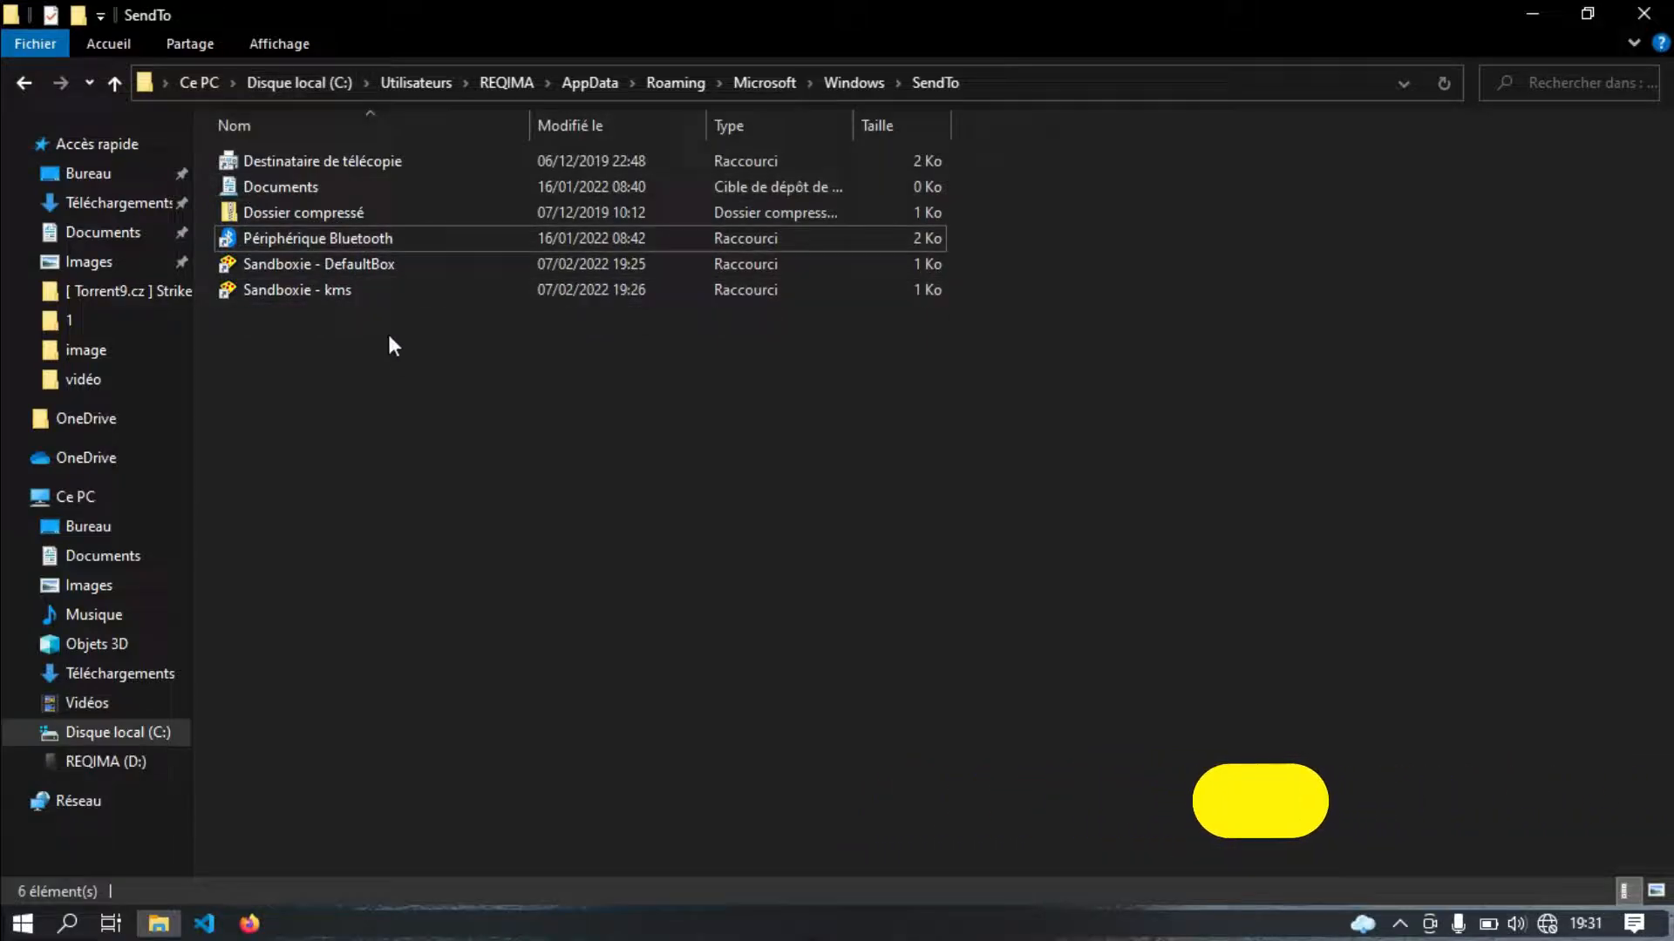
# Create a new text document in the SendTo folder.
pyautogui.rightClick(436, 470)
pyautogui.moveTo(823, 354); pyautogui.dragTo(753, 400)
pyautogui.rightClick(753, 399)
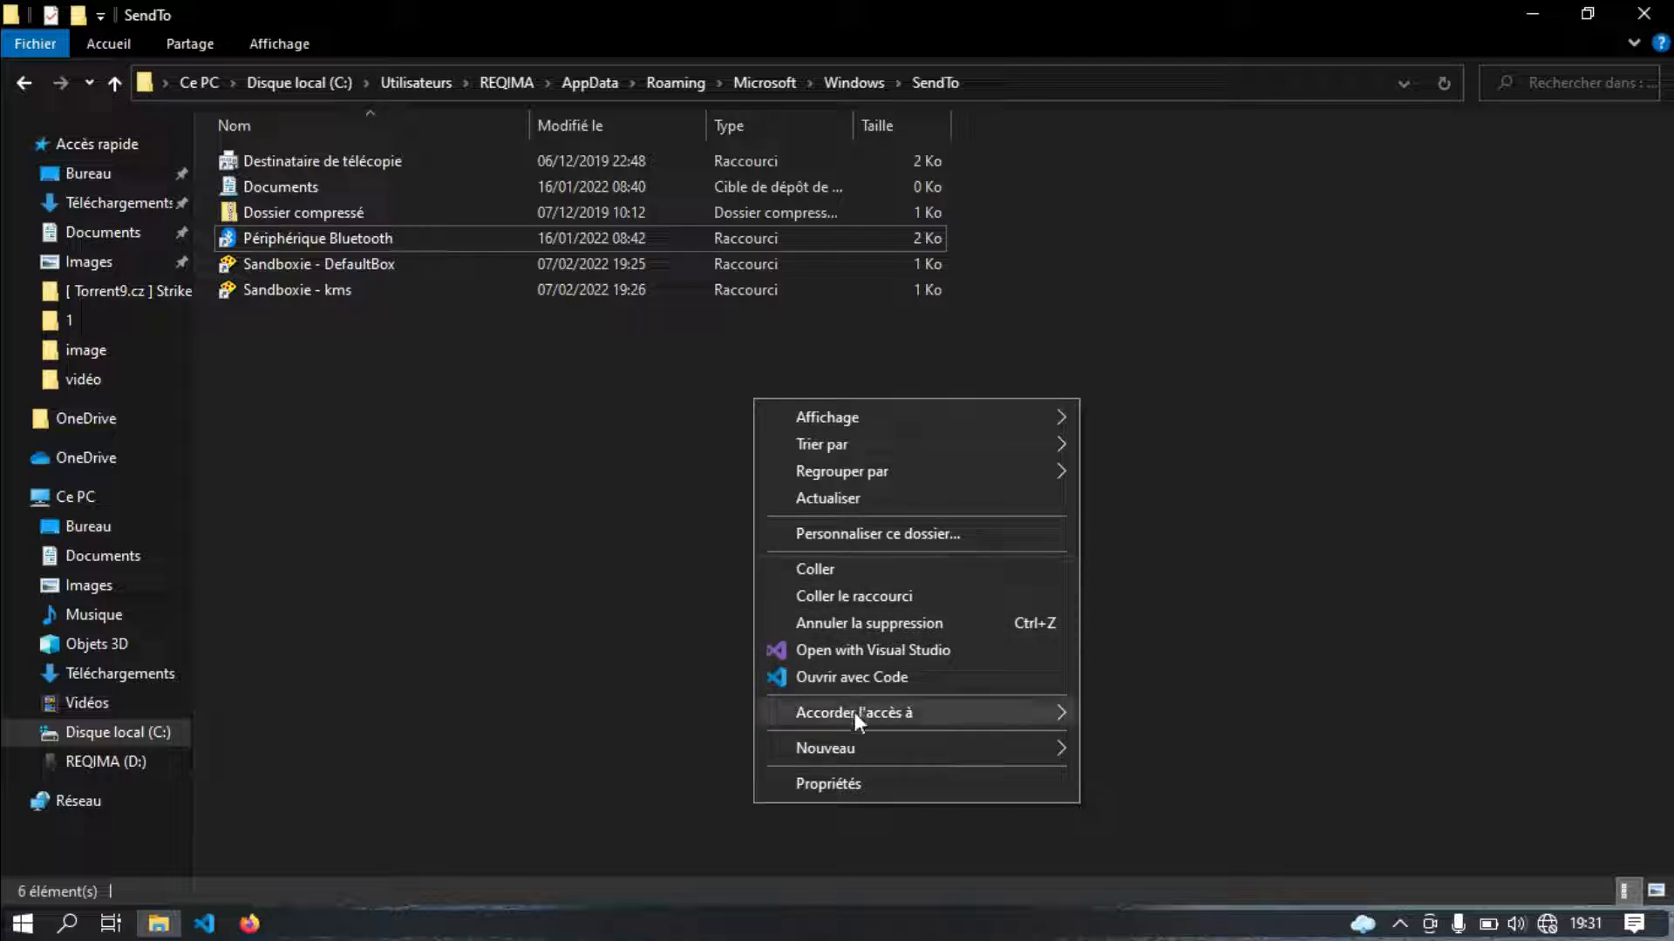
pyautogui.moveTo(854, 749)
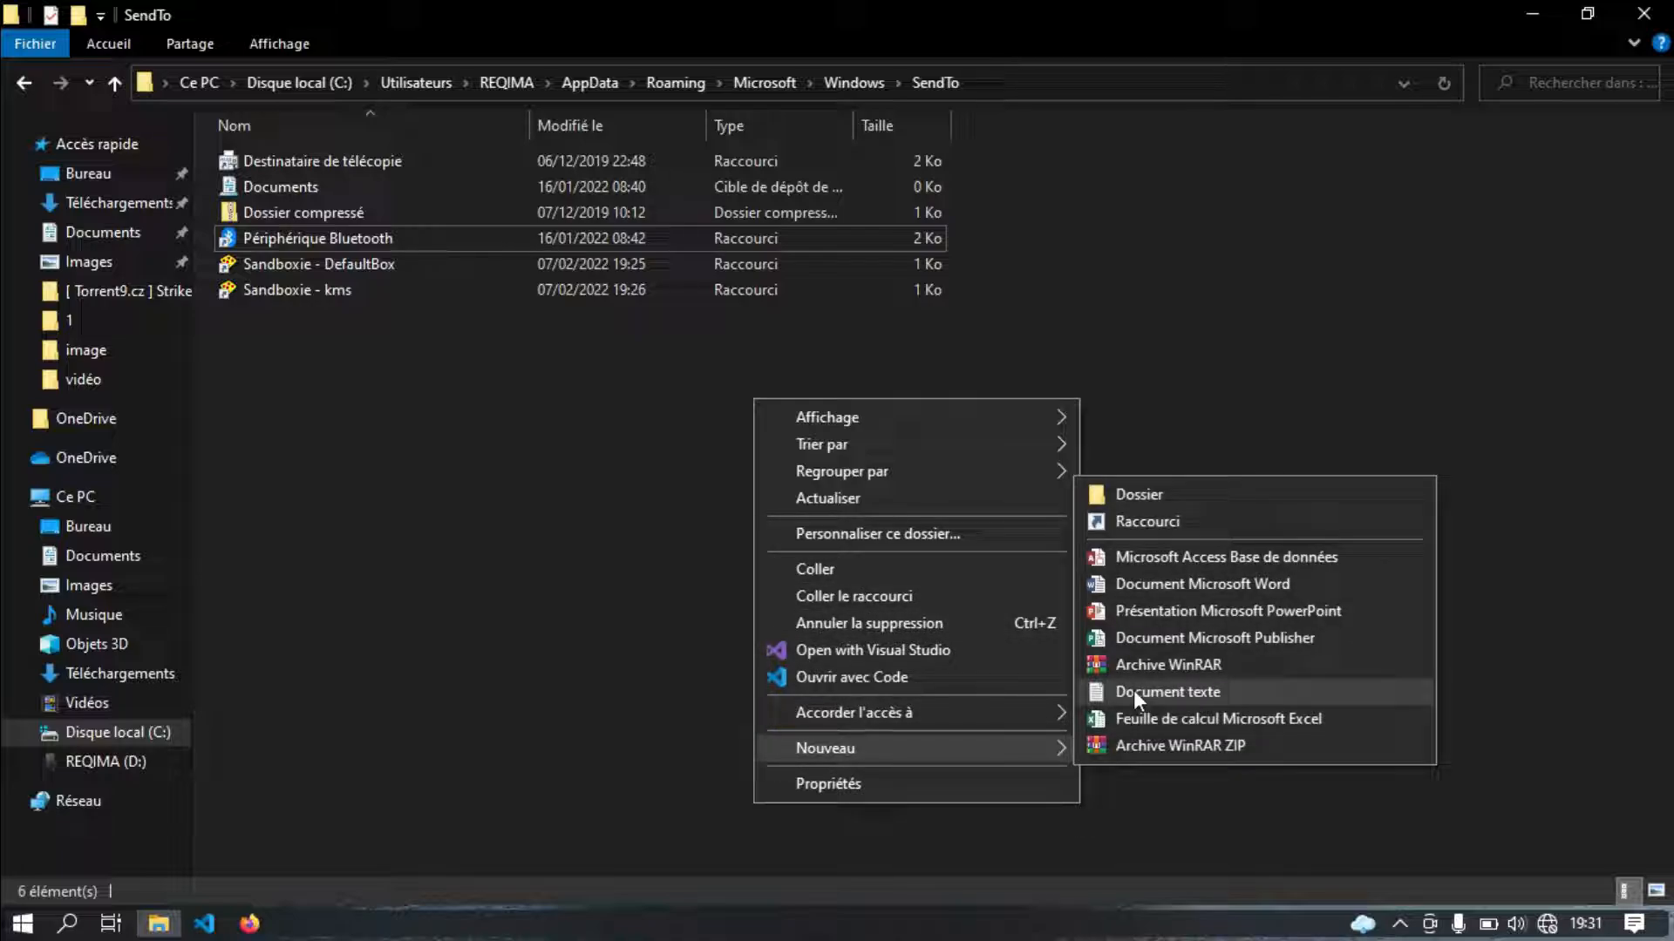
pyautogui.click(1134, 691)
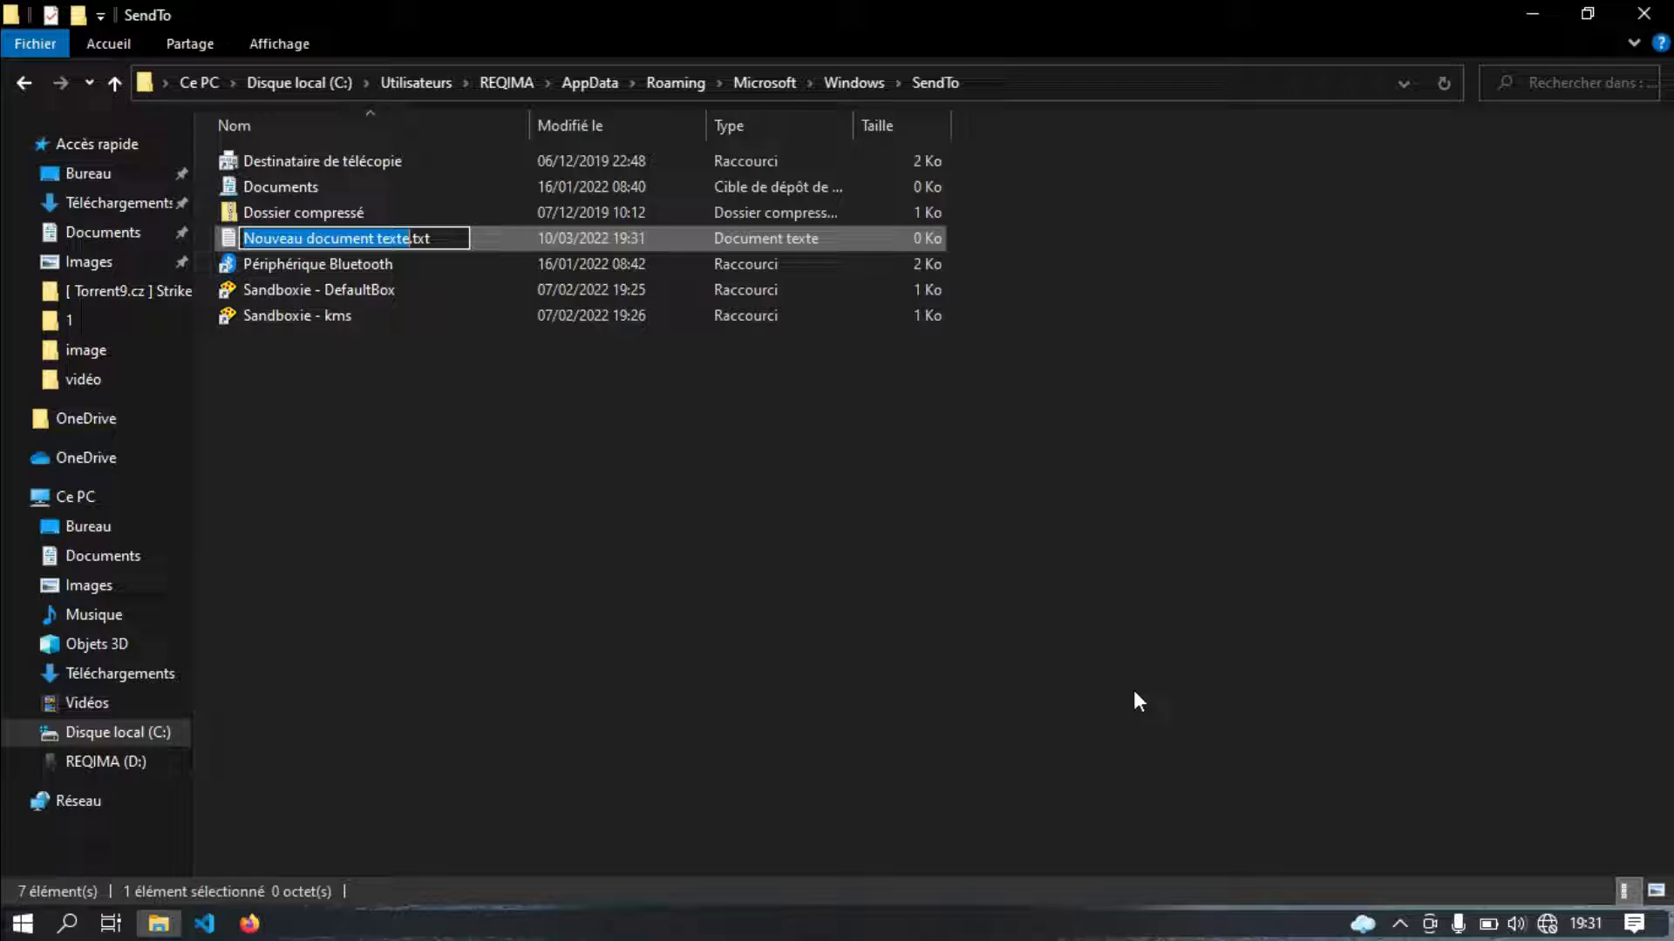
# Rename the new text document, including its extension, to Bureau (raccorci Bureau).DESKLINK and accept the extension change.
pyautogui.hotkey('ctrl', 'a')
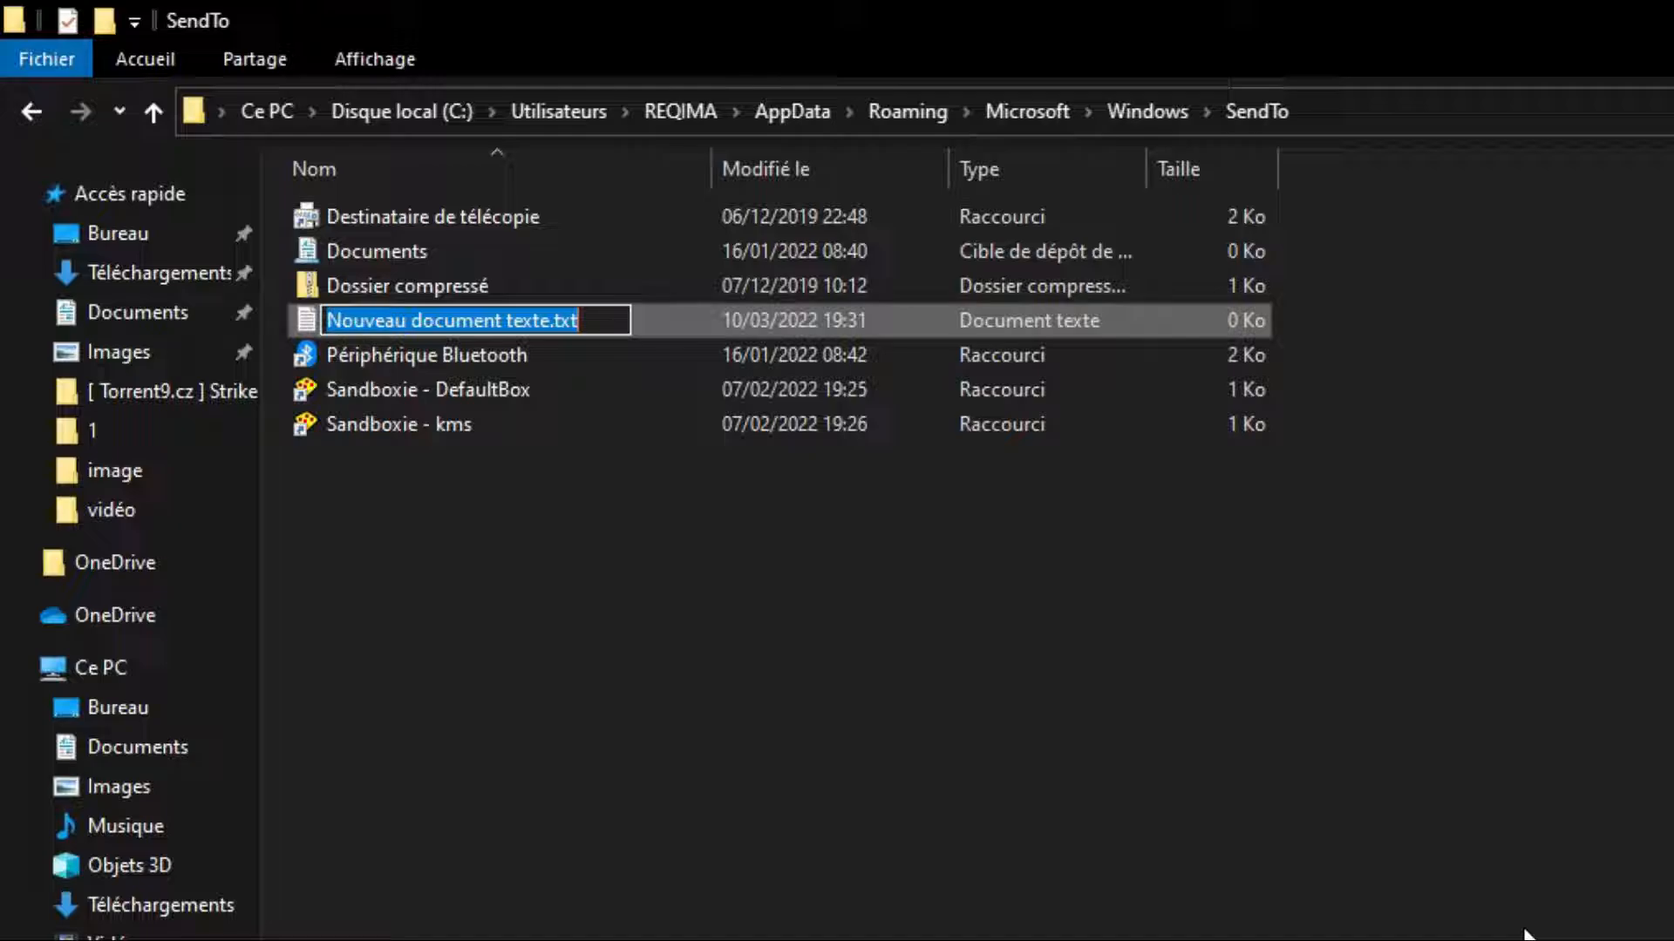
pyautogui.write('B')
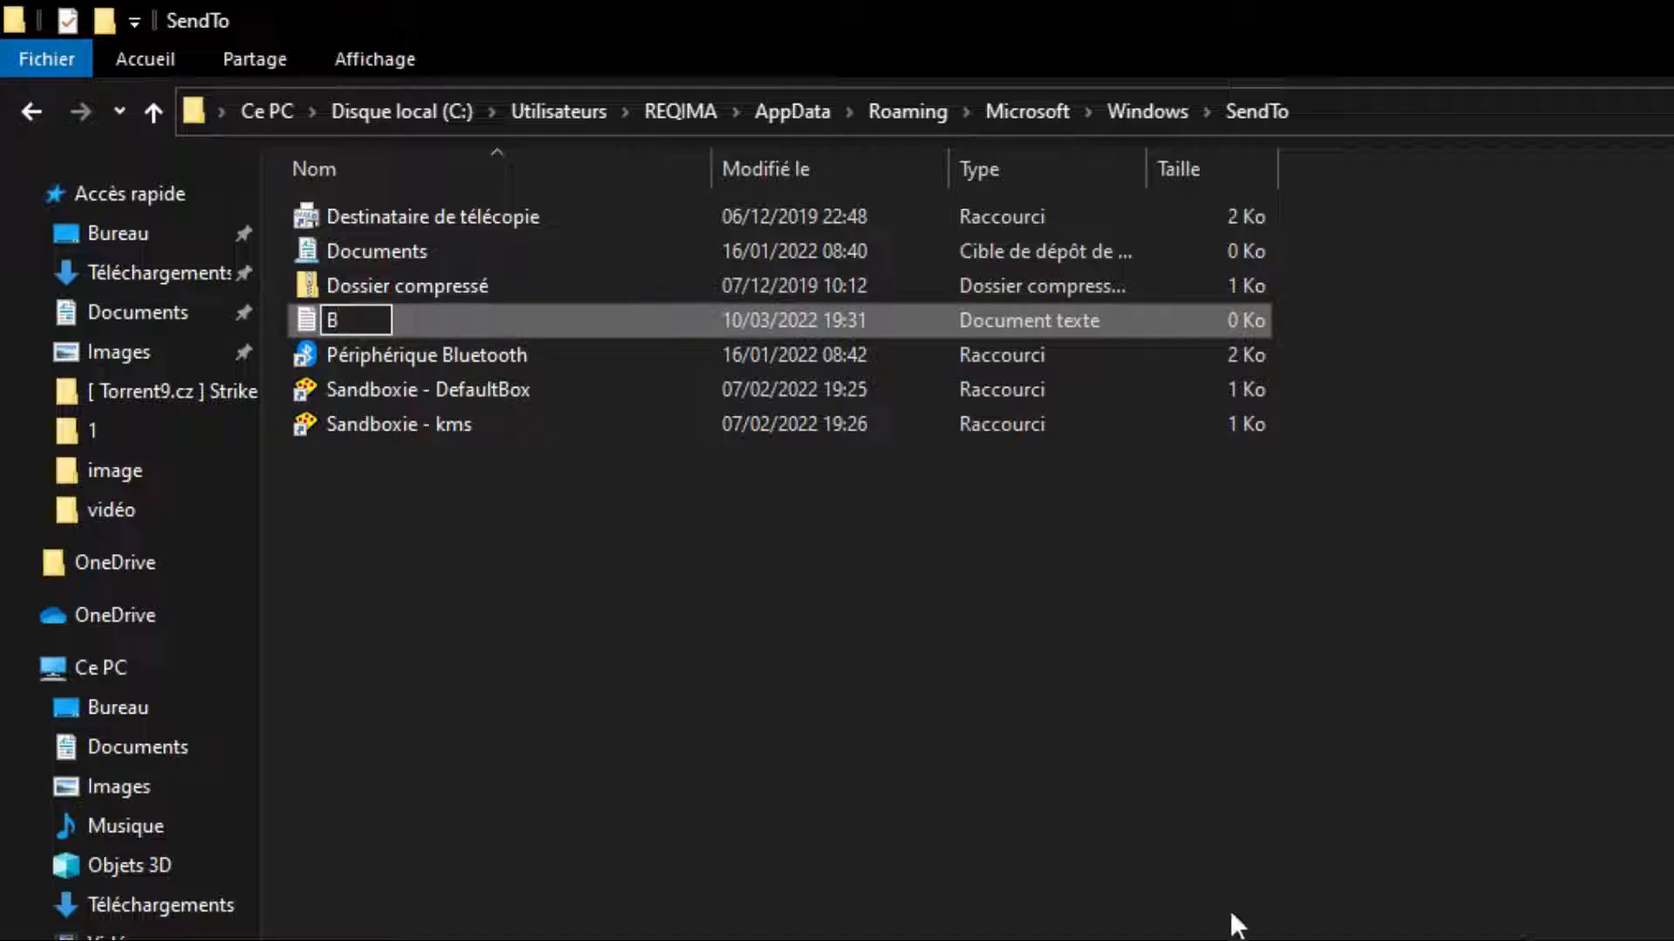
pyautogui.write('ureau (raccorci Bureau).DESKLINK')
pyautogui.press('Return')
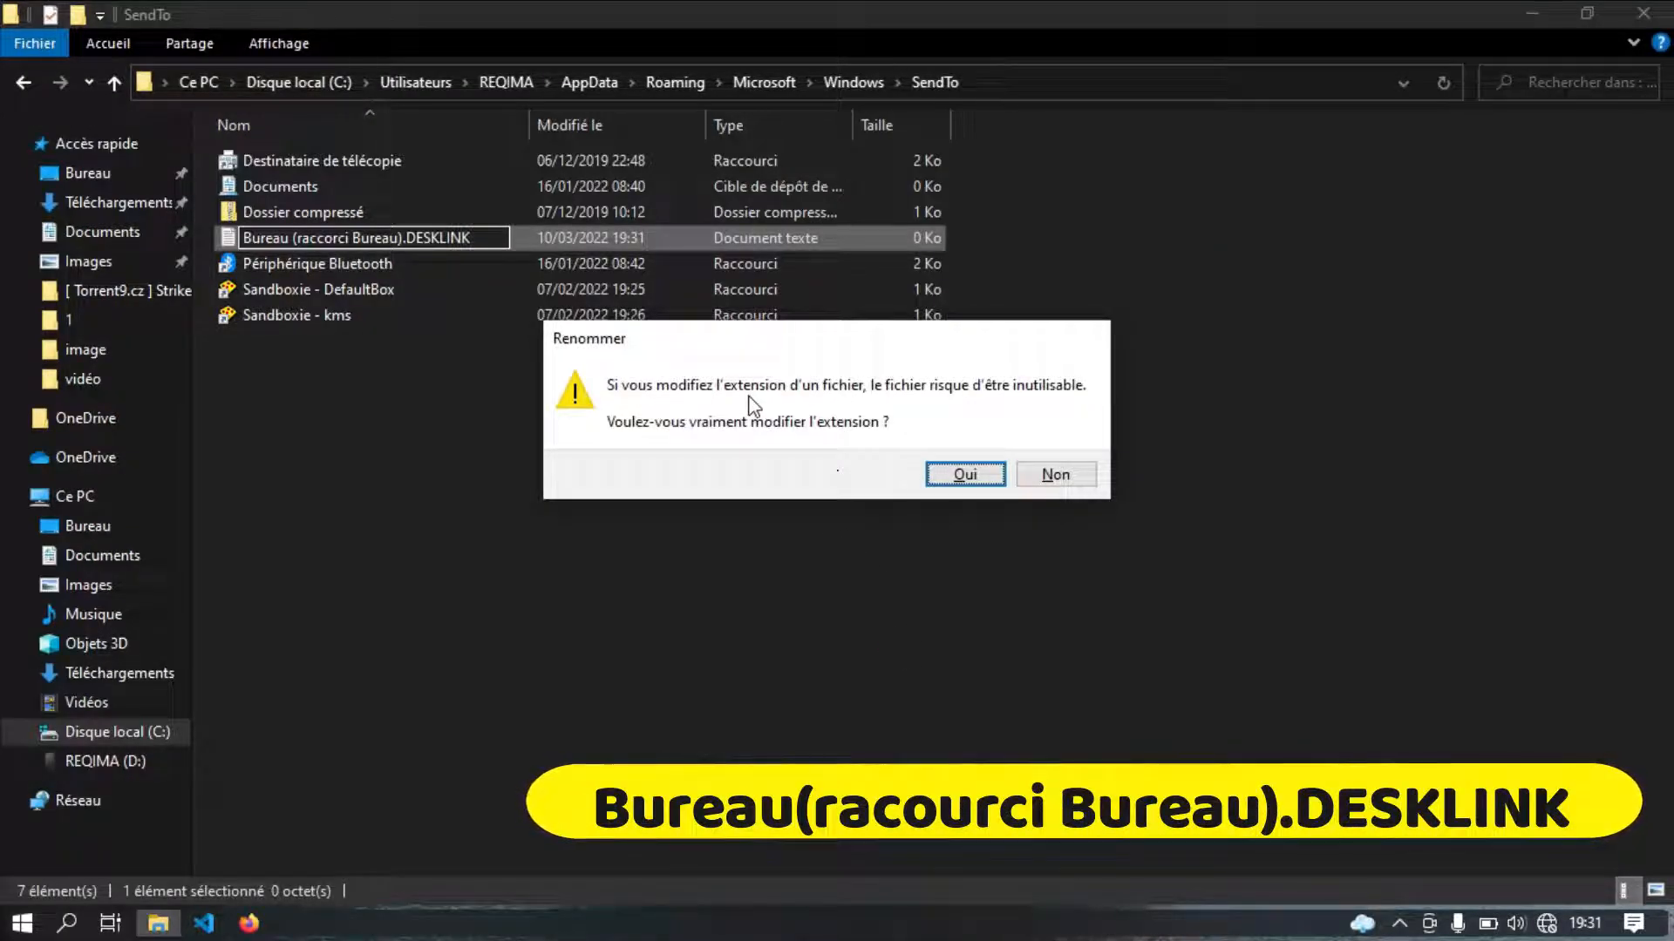
pyautogui.click(970, 471)
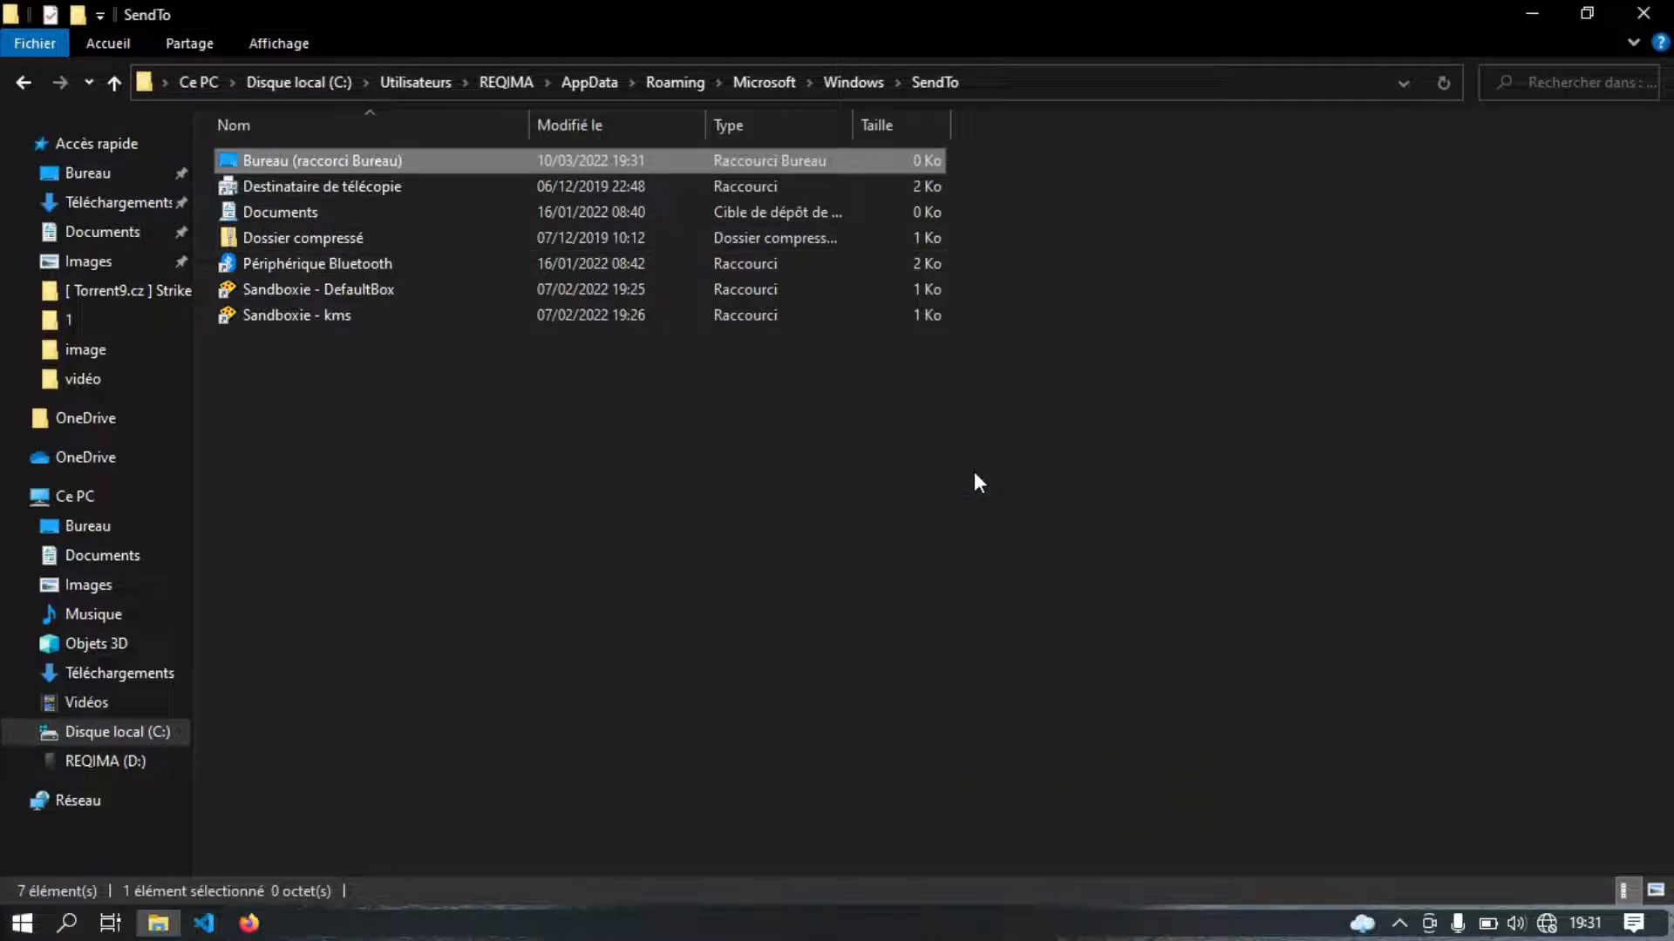
pyautogui.click(462, 415)
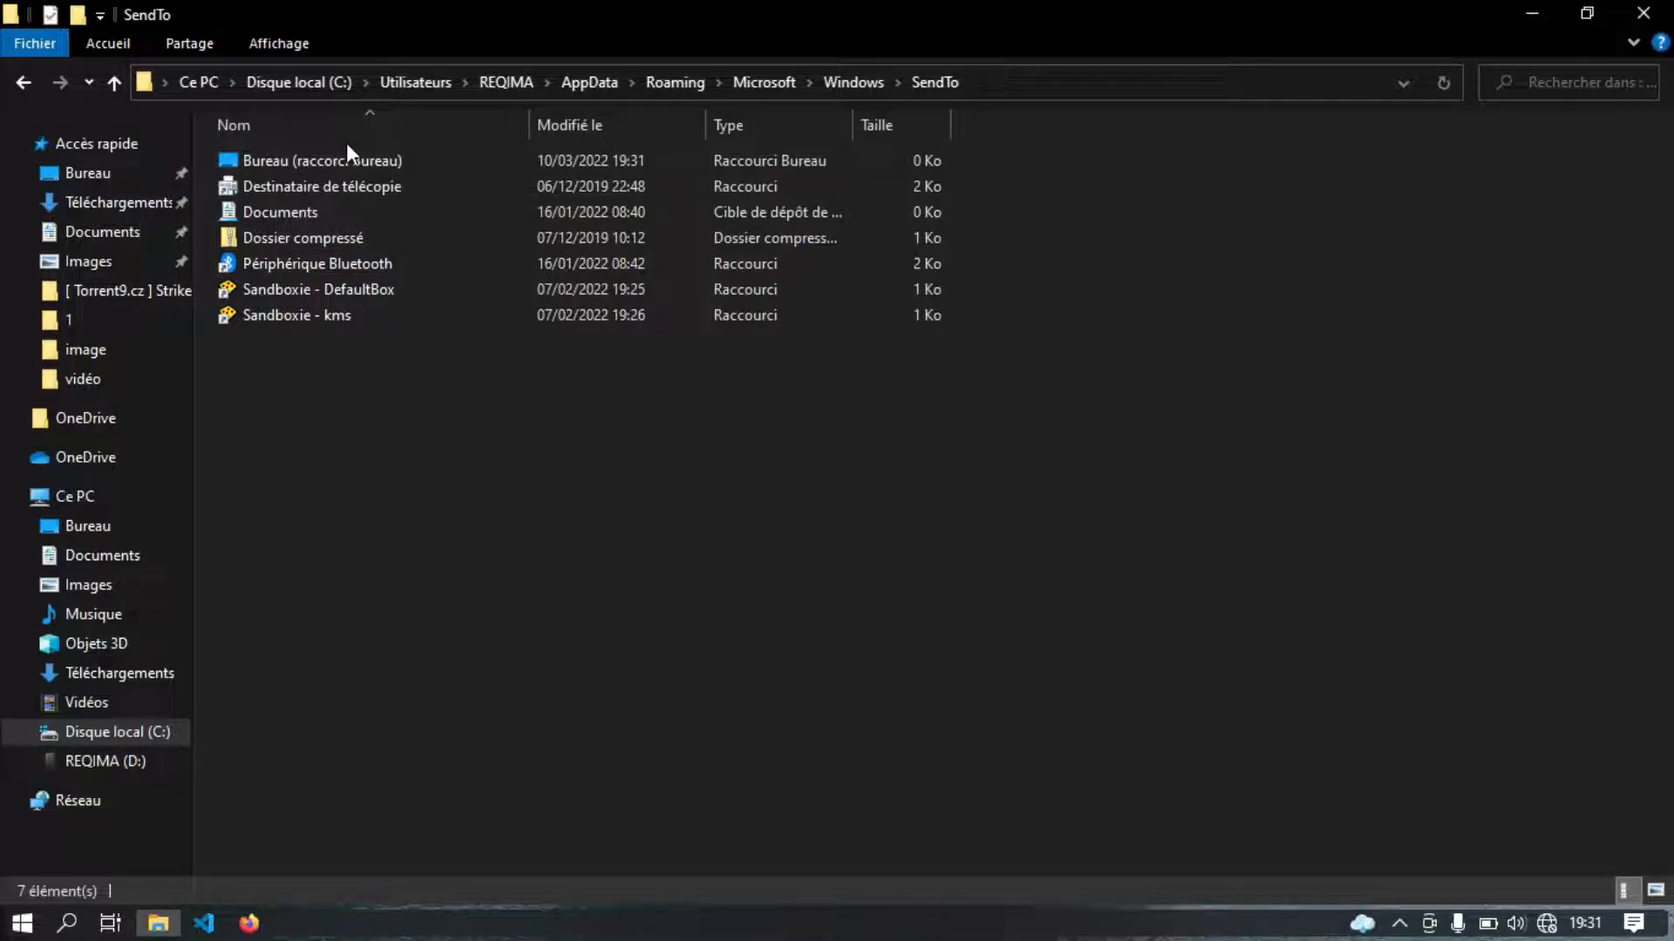
# Open the Images folder in a new Explorer window and send the wallpaper folder to Bureau (raccorci Bureau).
pyautogui.press('super+e')
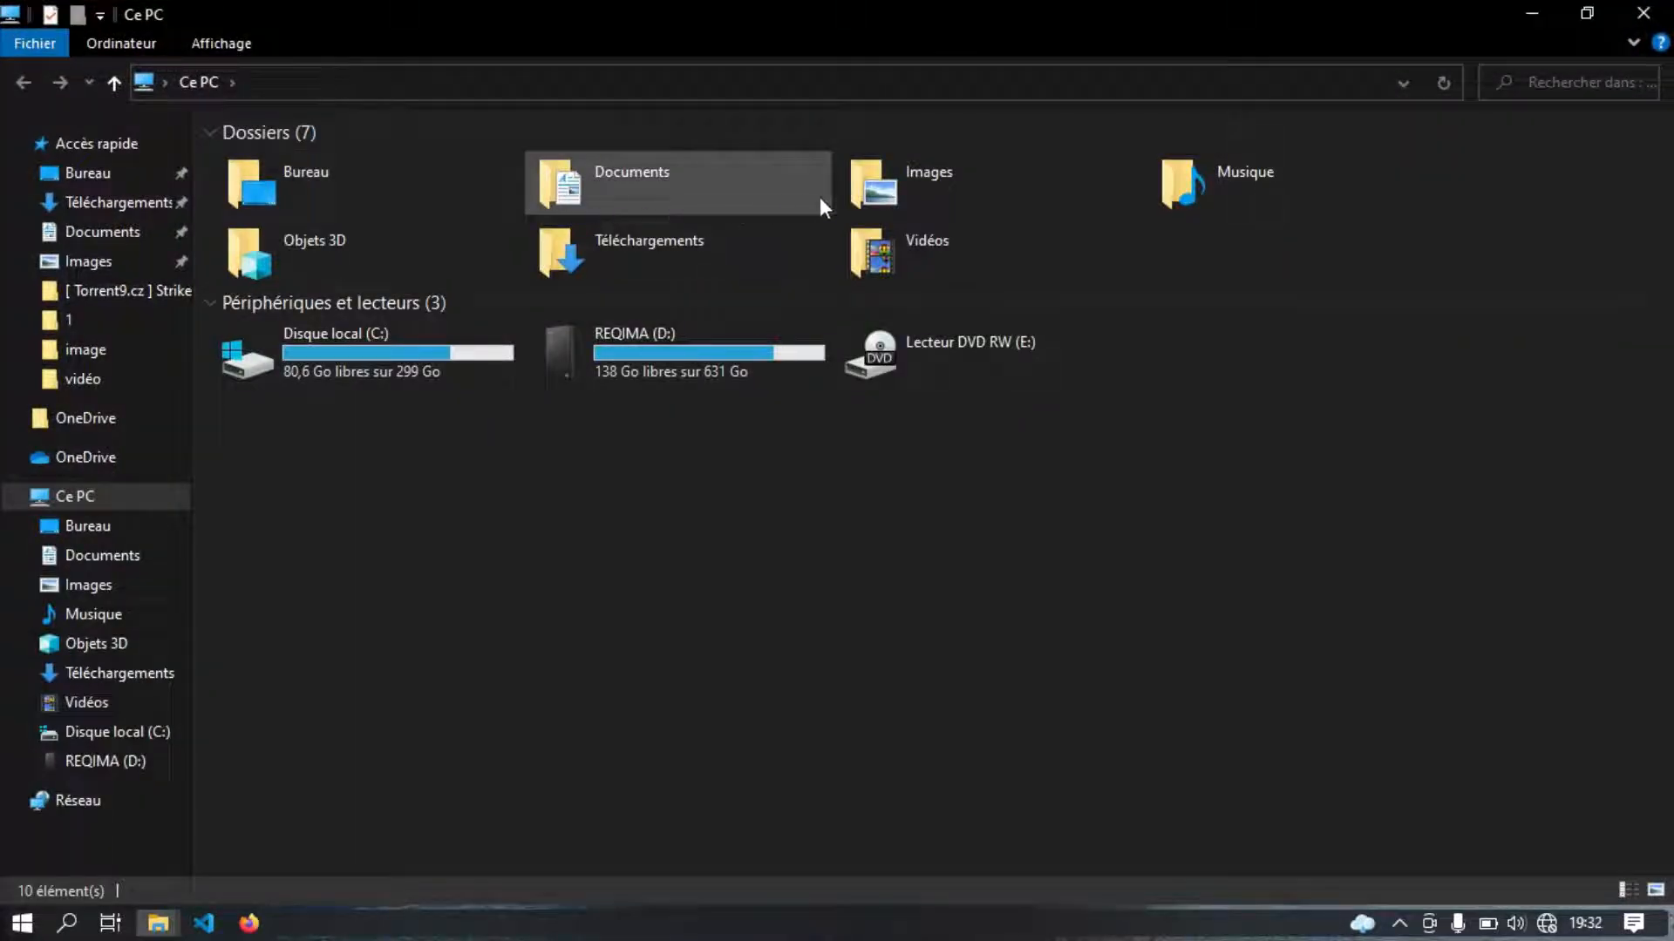
pyautogui.doubleClick(877, 197)
pyautogui.rightClick(658, 179)
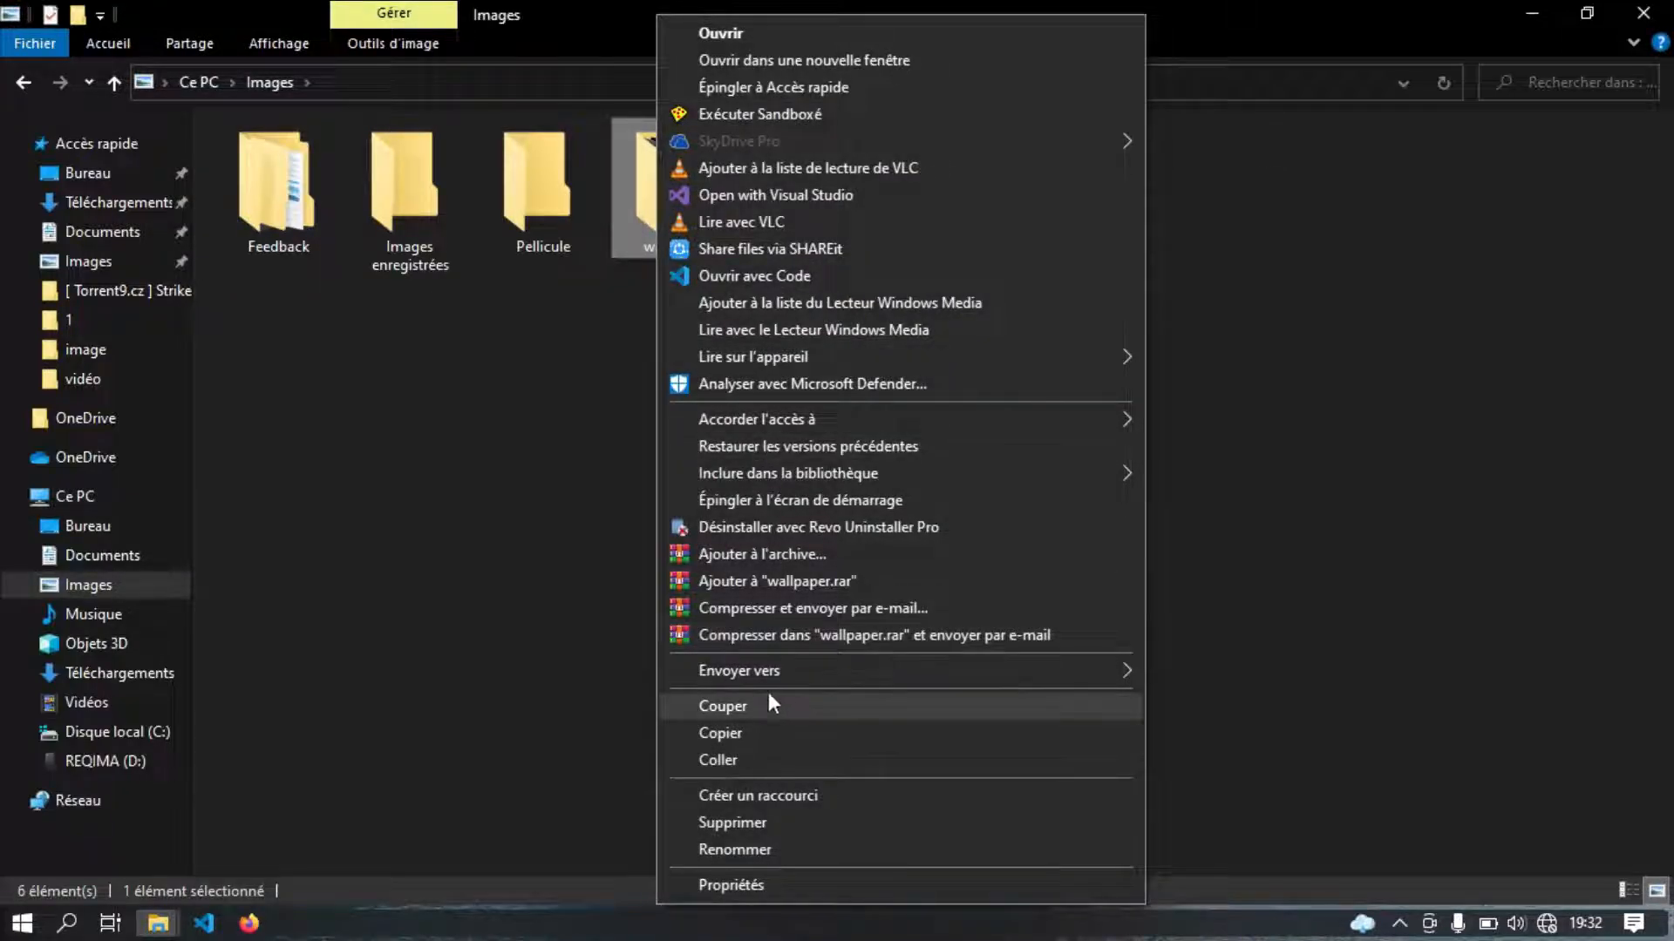
pyautogui.moveTo(762, 672)
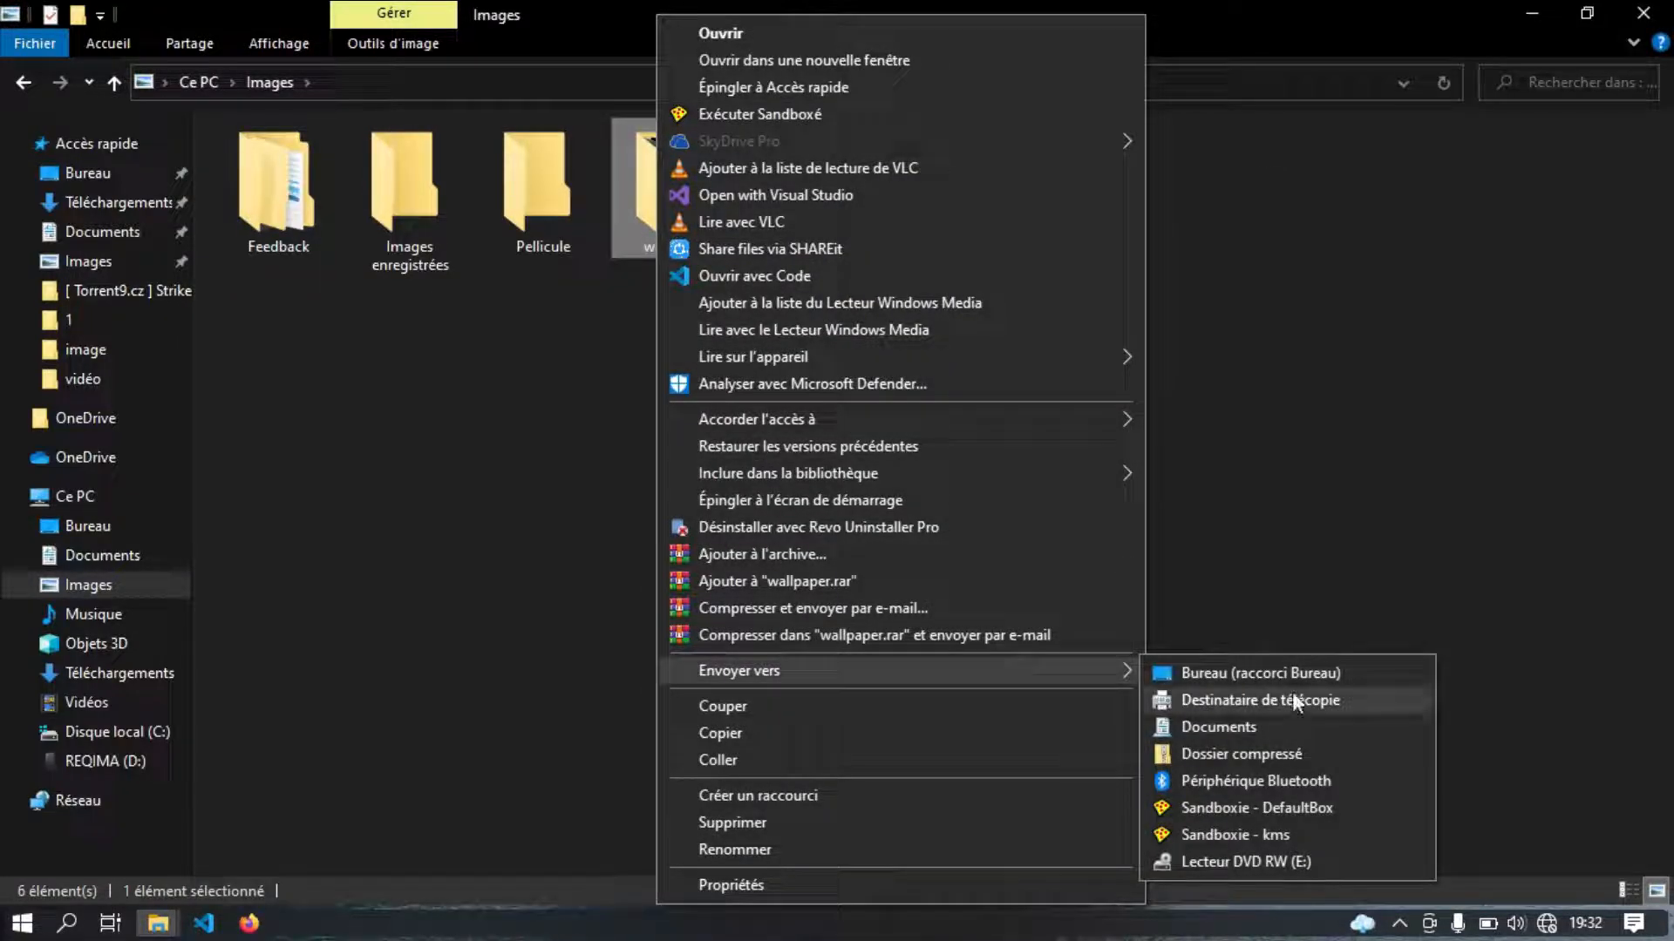
pyautogui.click(1270, 673)
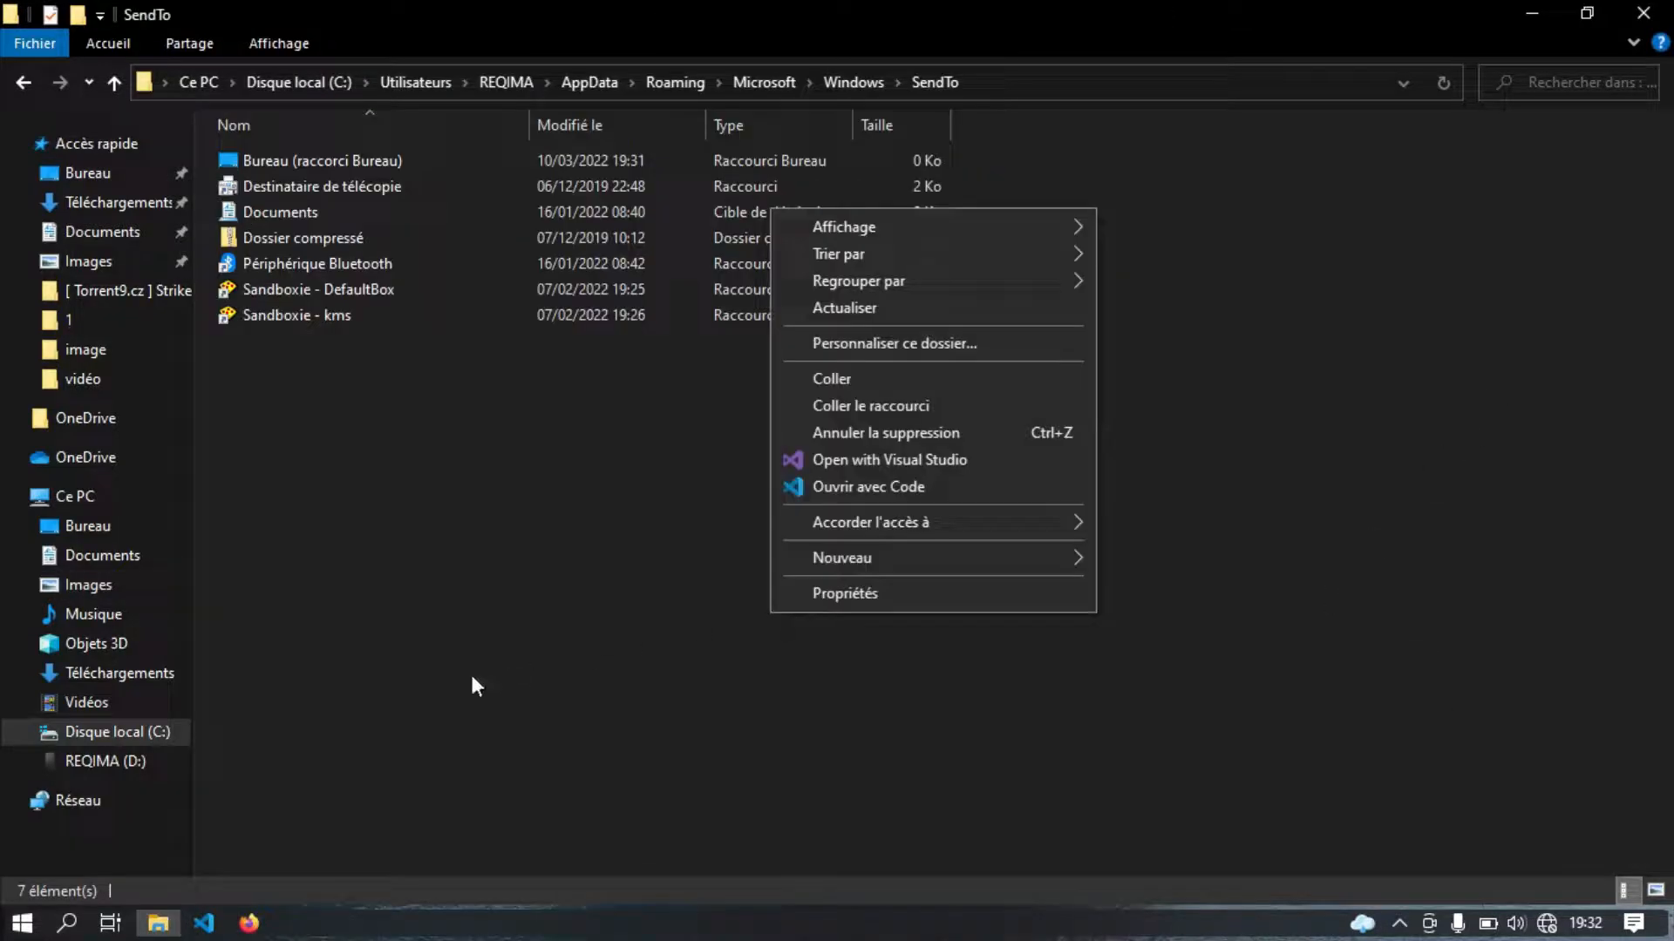
# Create a new text document in the SendTo folder.
pyautogui.click(459, 675)
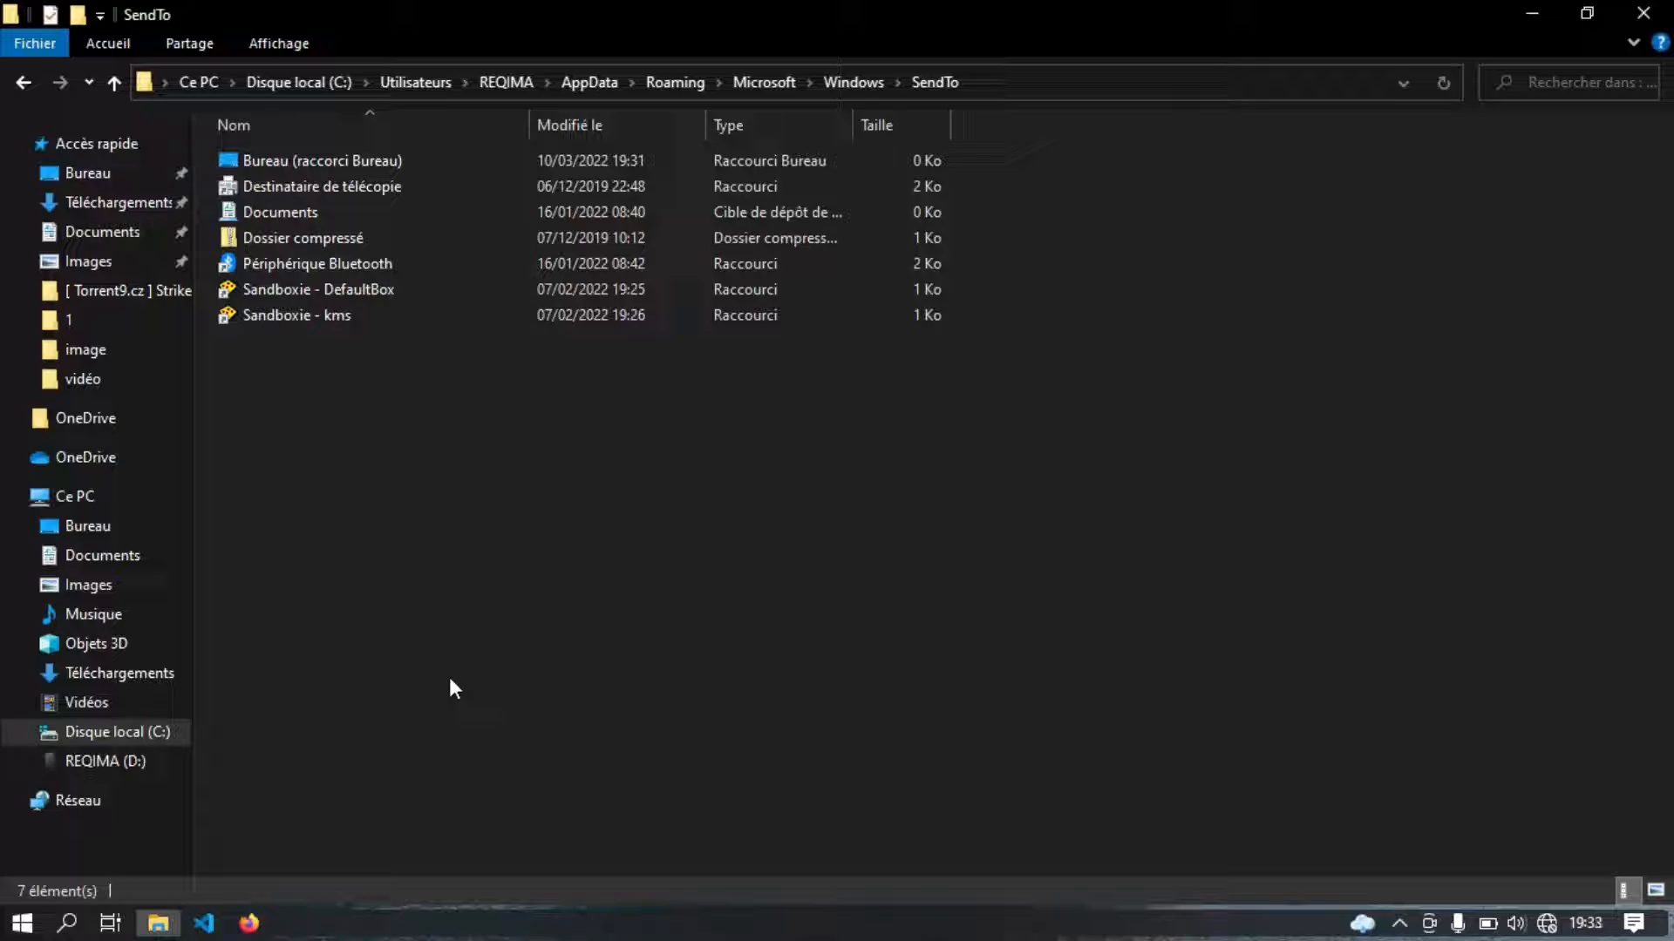
pyautogui.rightClick(599, 530)
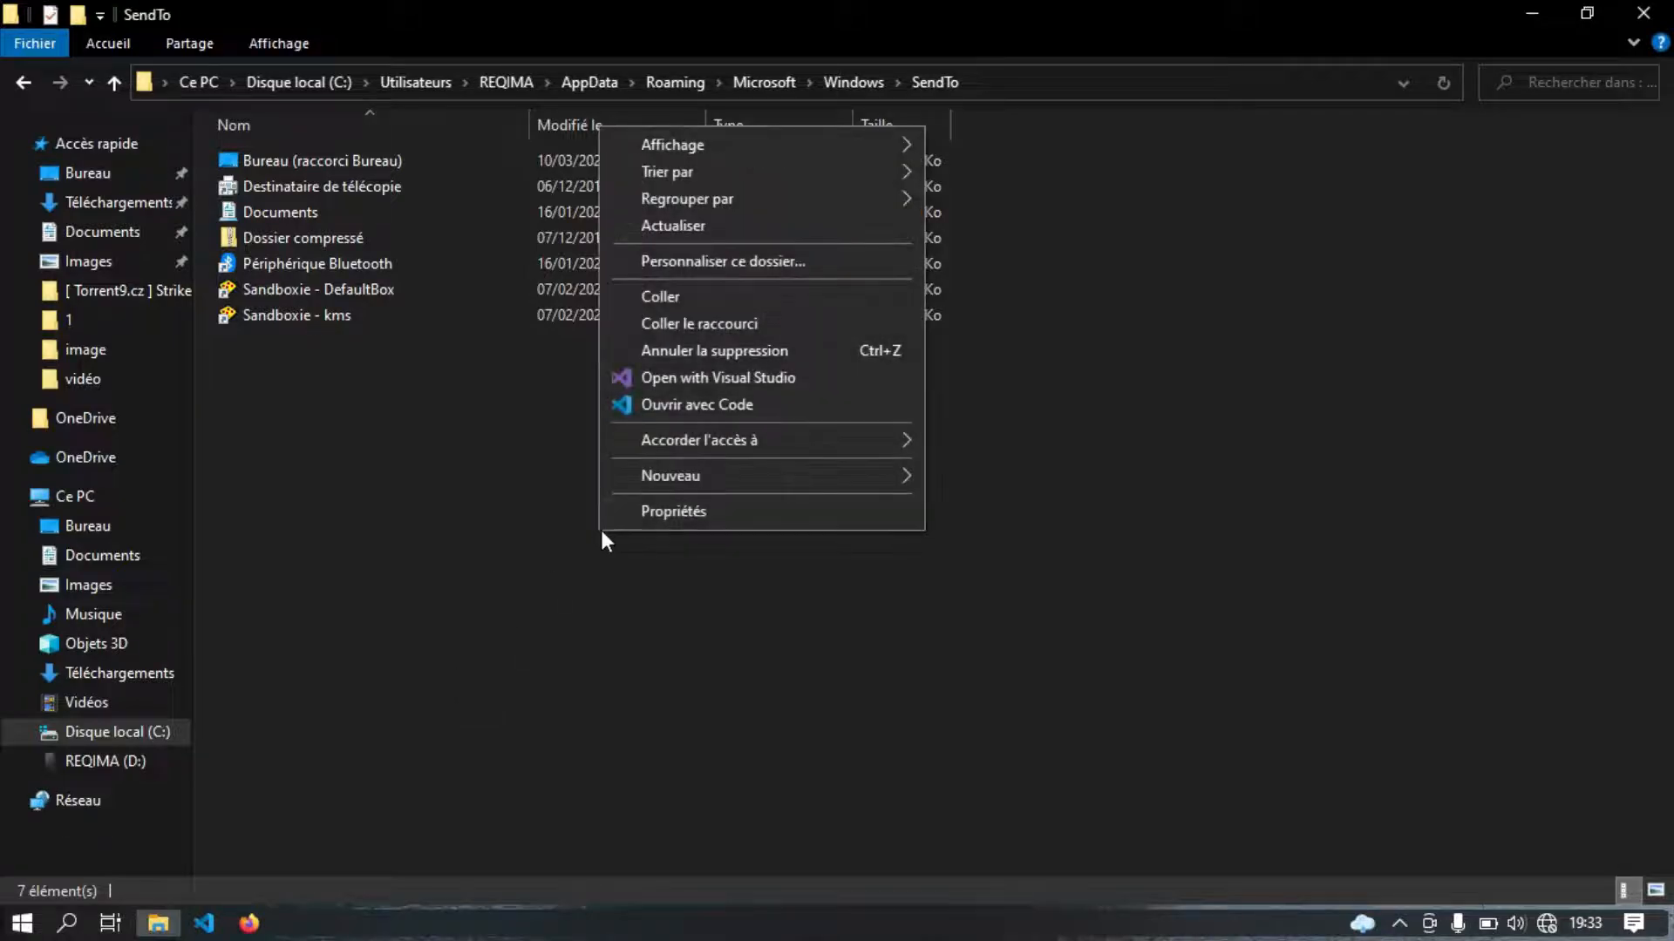
pyautogui.moveTo(706, 475)
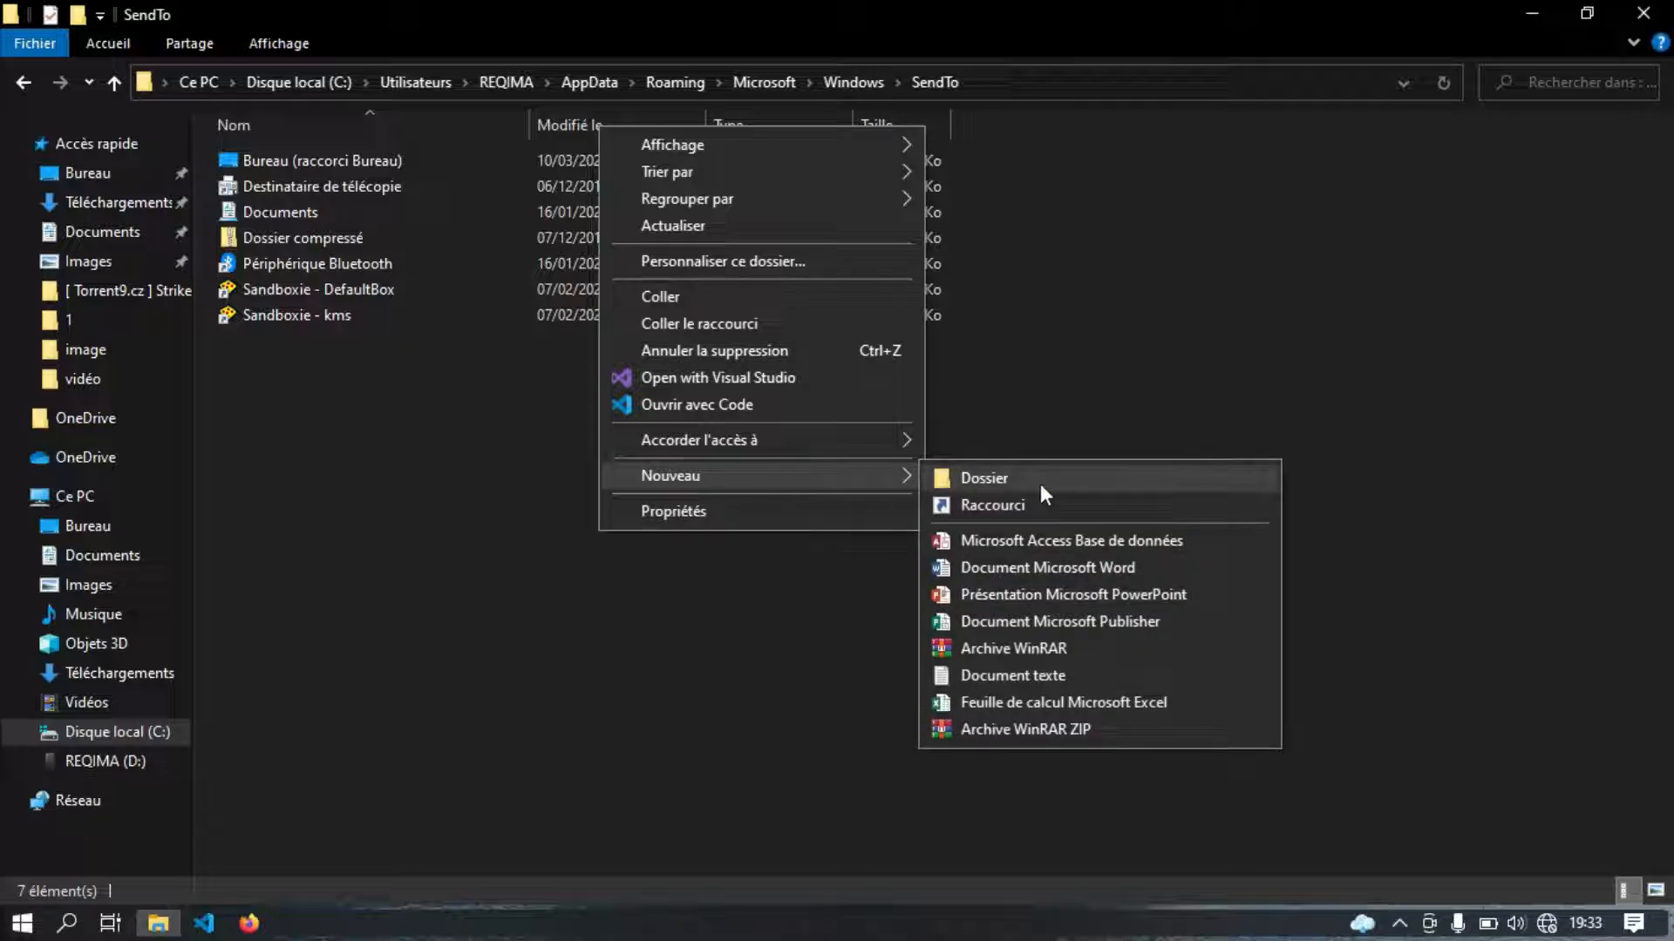
pyautogui.click(1016, 678)
# Rename the new document, including its extension, to Destinataie.MAPIMail, accept the extension change, and try opening the file.
pyautogui.hotkey('ctrl', 'a')
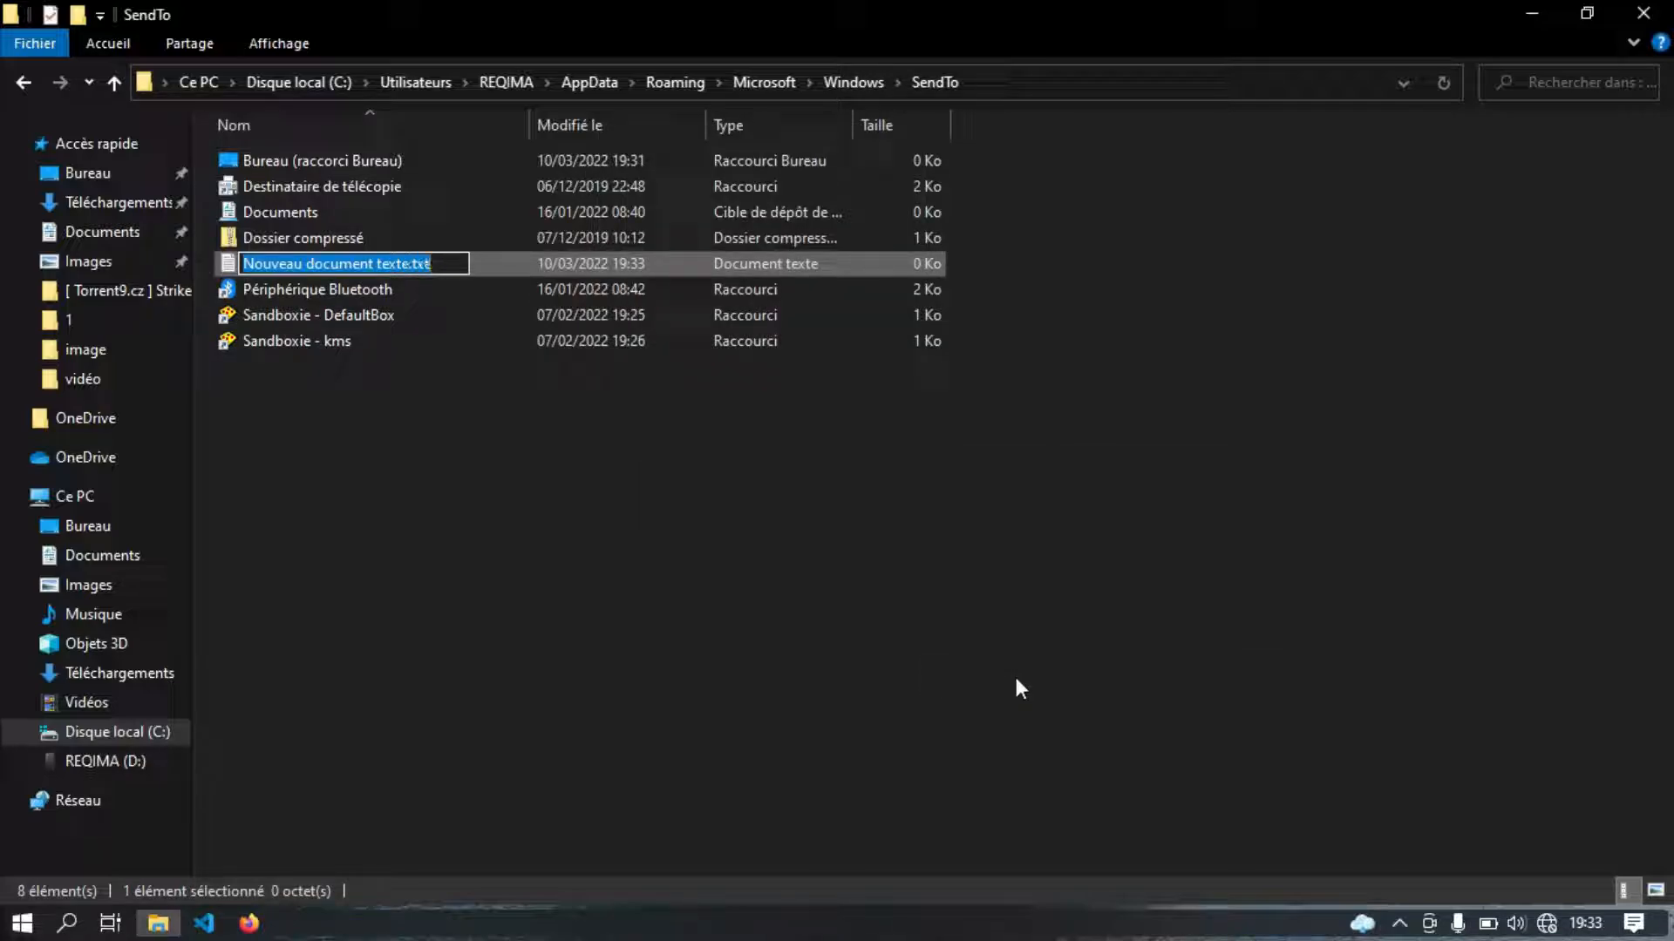
pyautogui.write('Dest')
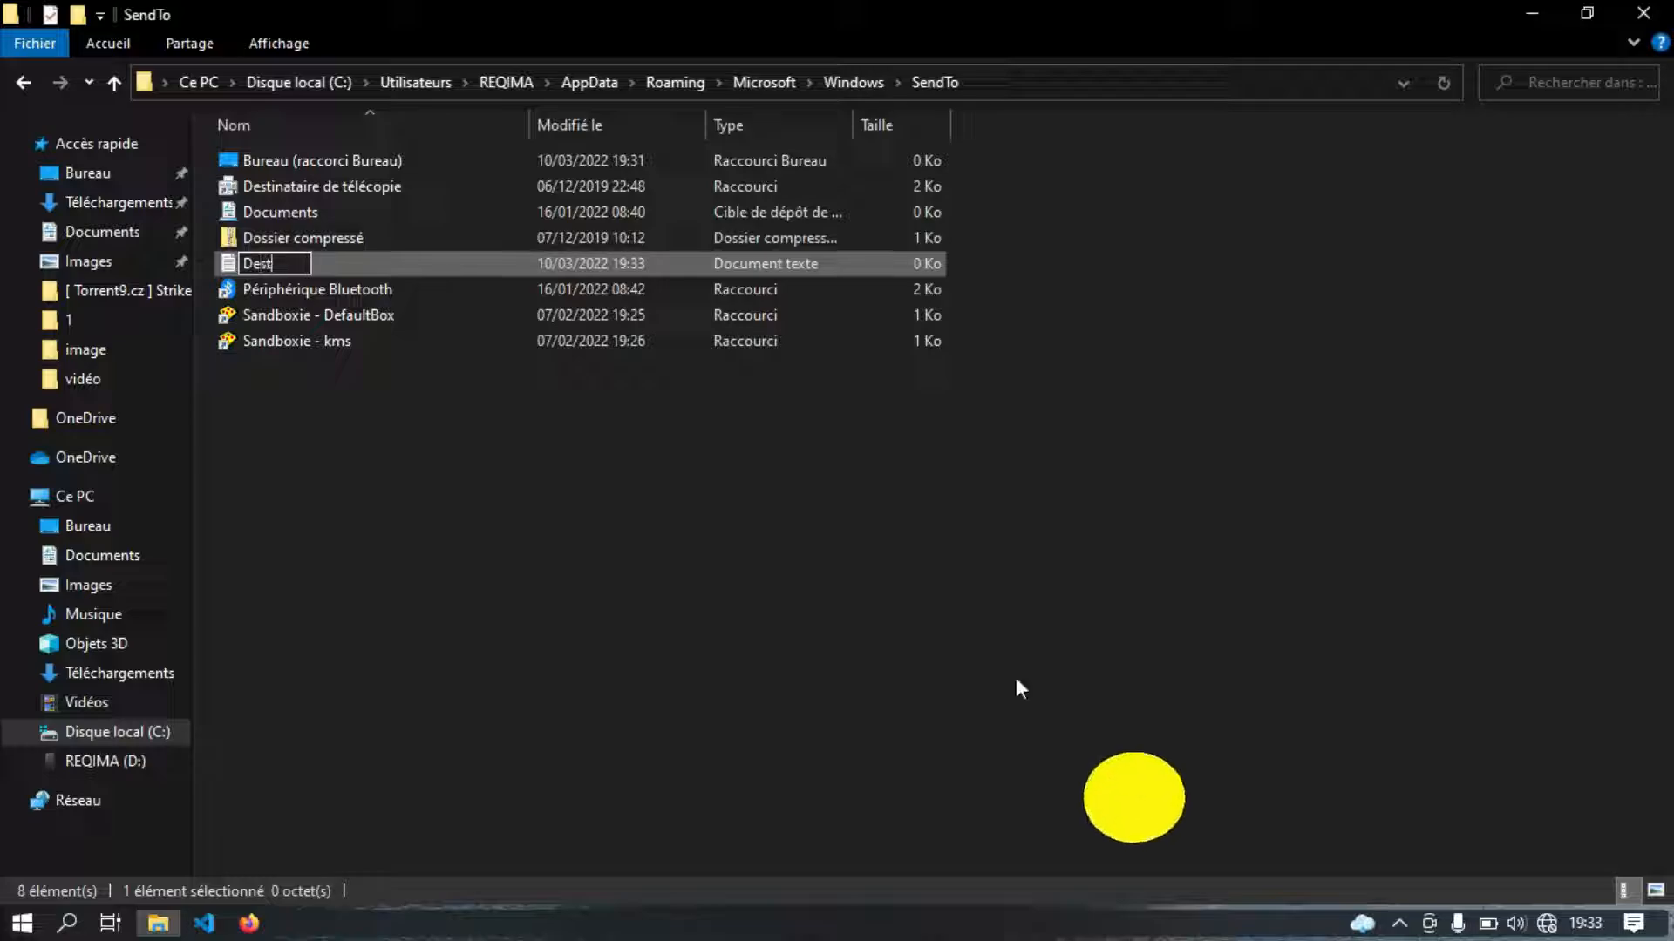
pyautogui.write('inataie.MAPIMail')
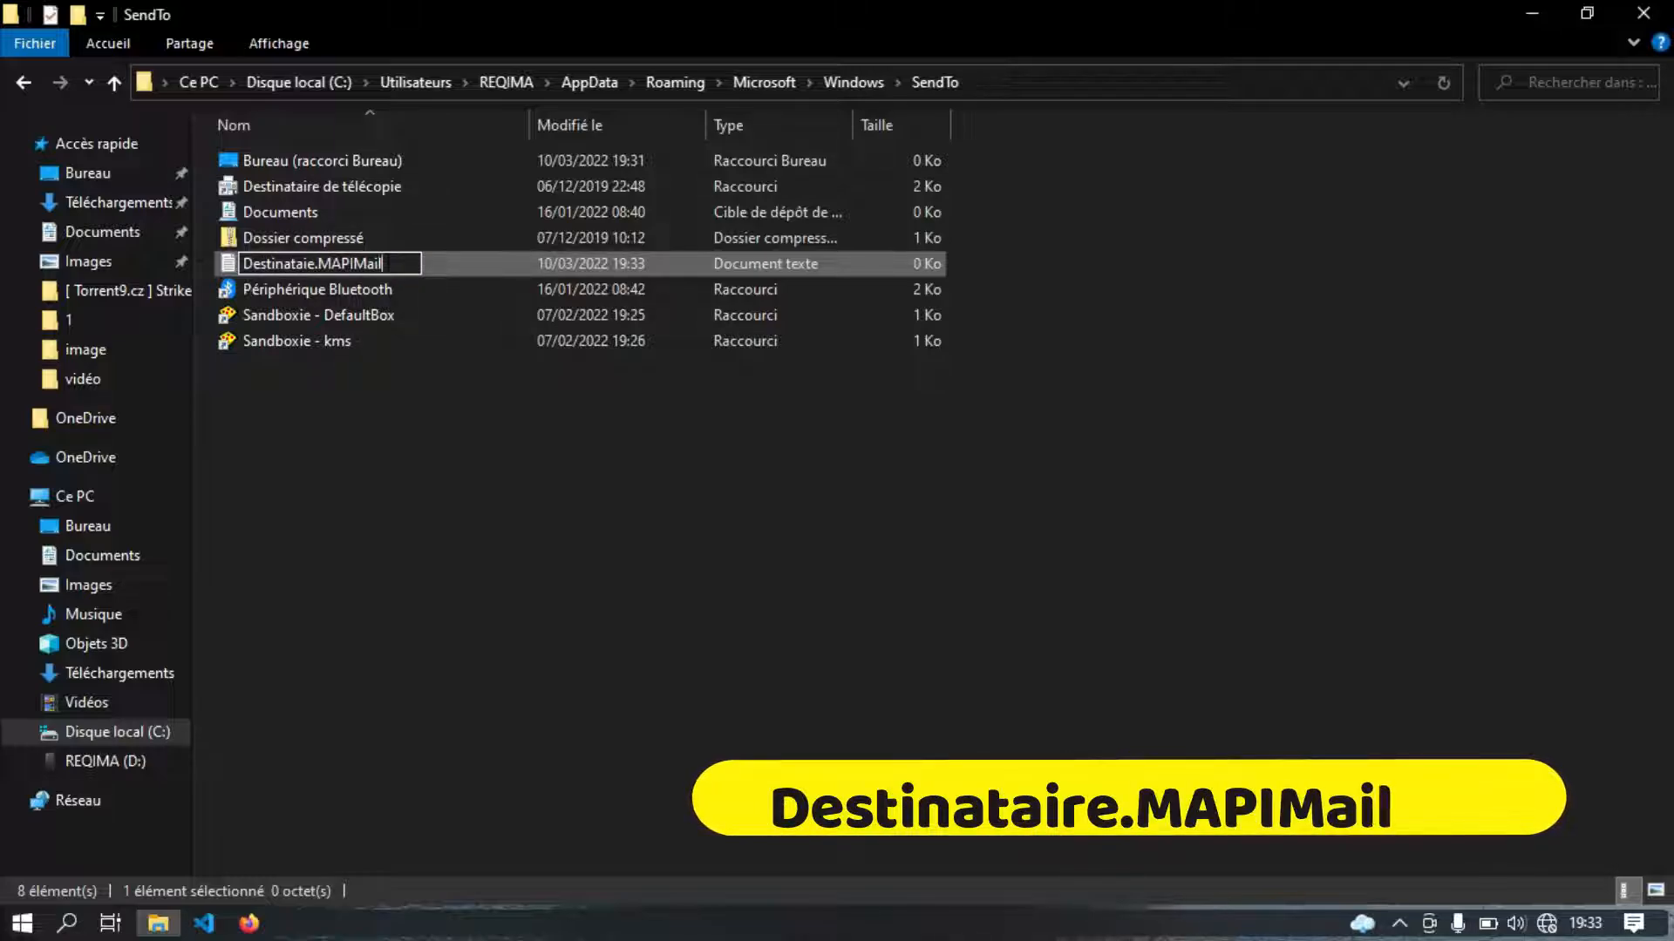
pyautogui.press('Return')
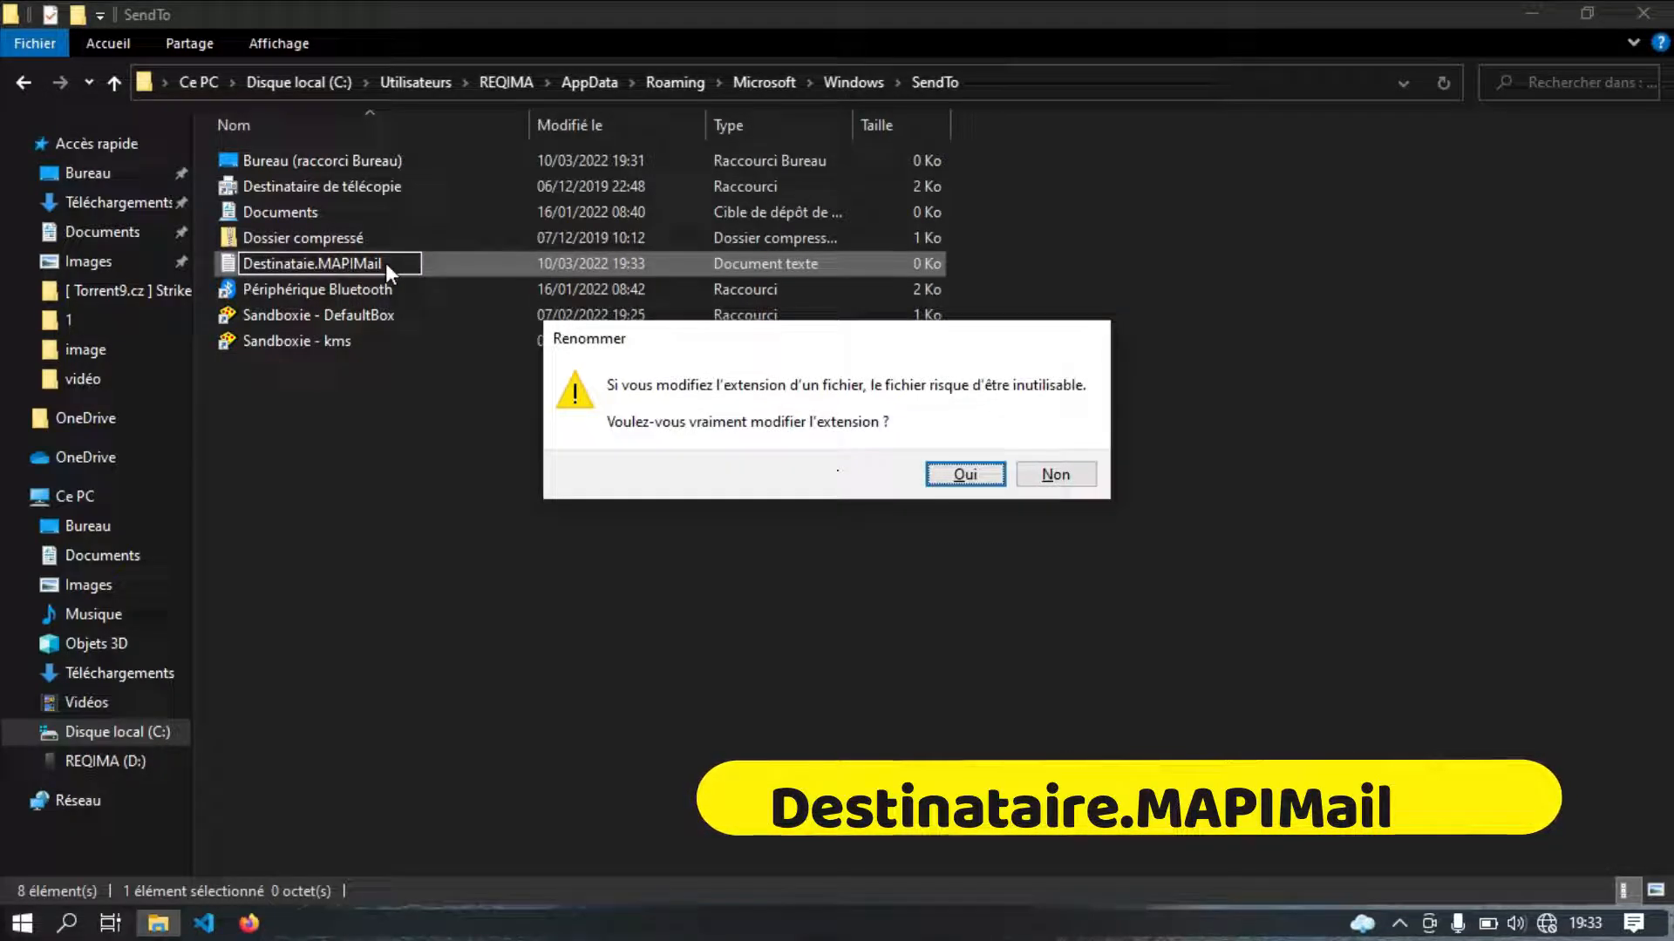
pyautogui.press('Return')
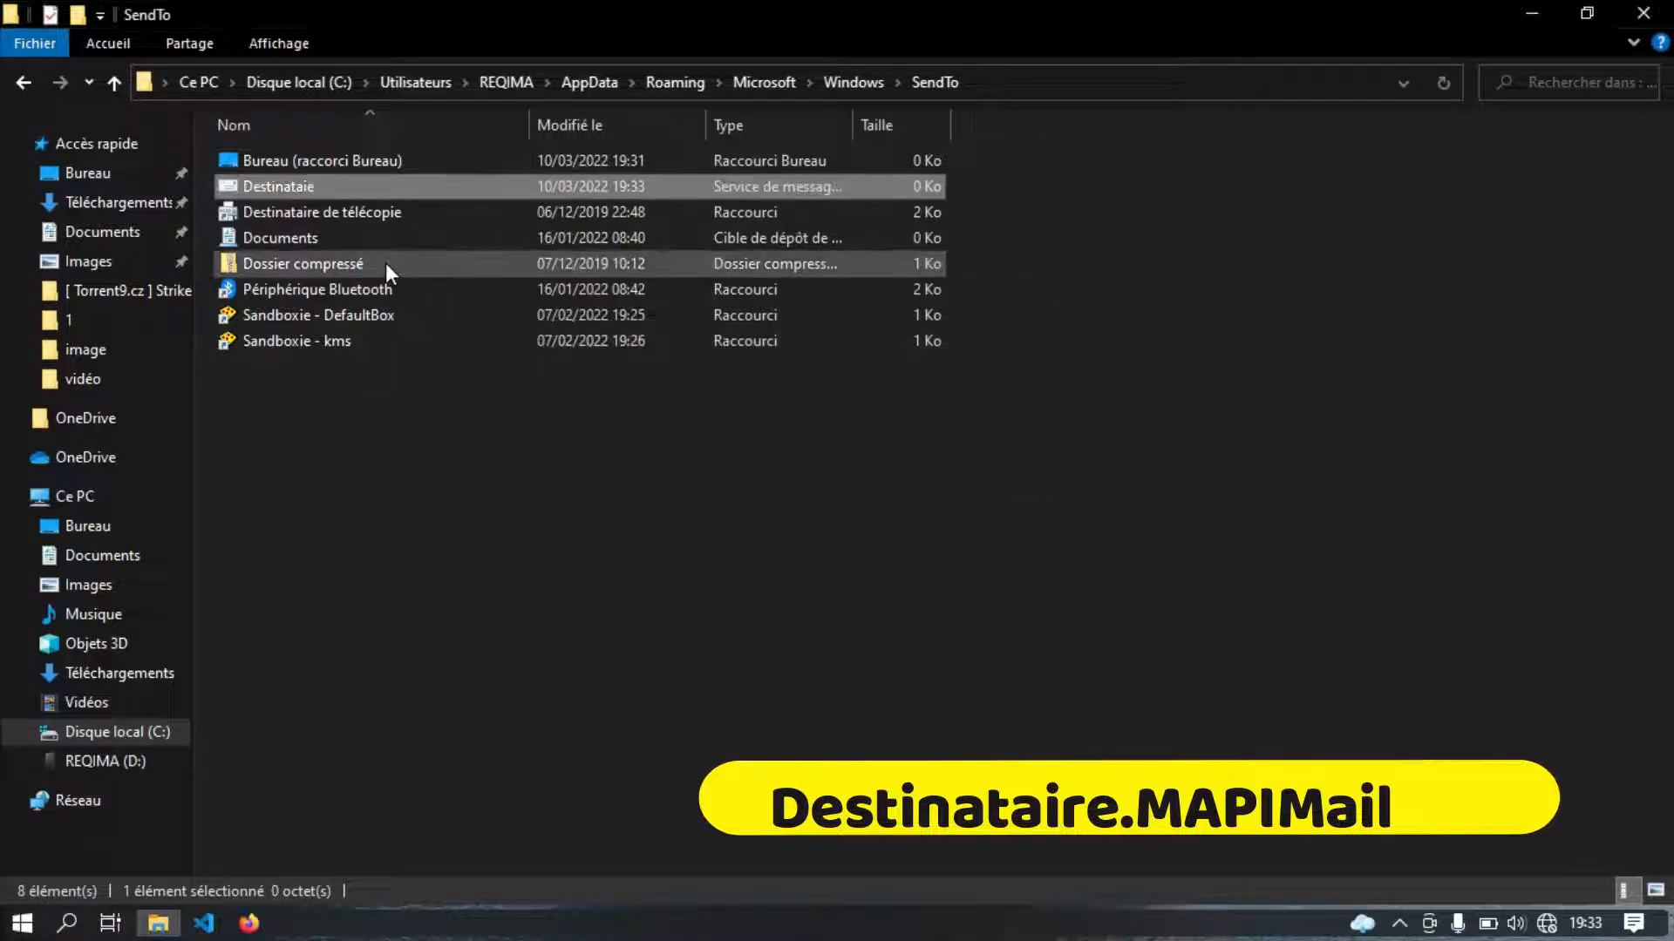
pyautogui.doubleClick(275, 186)
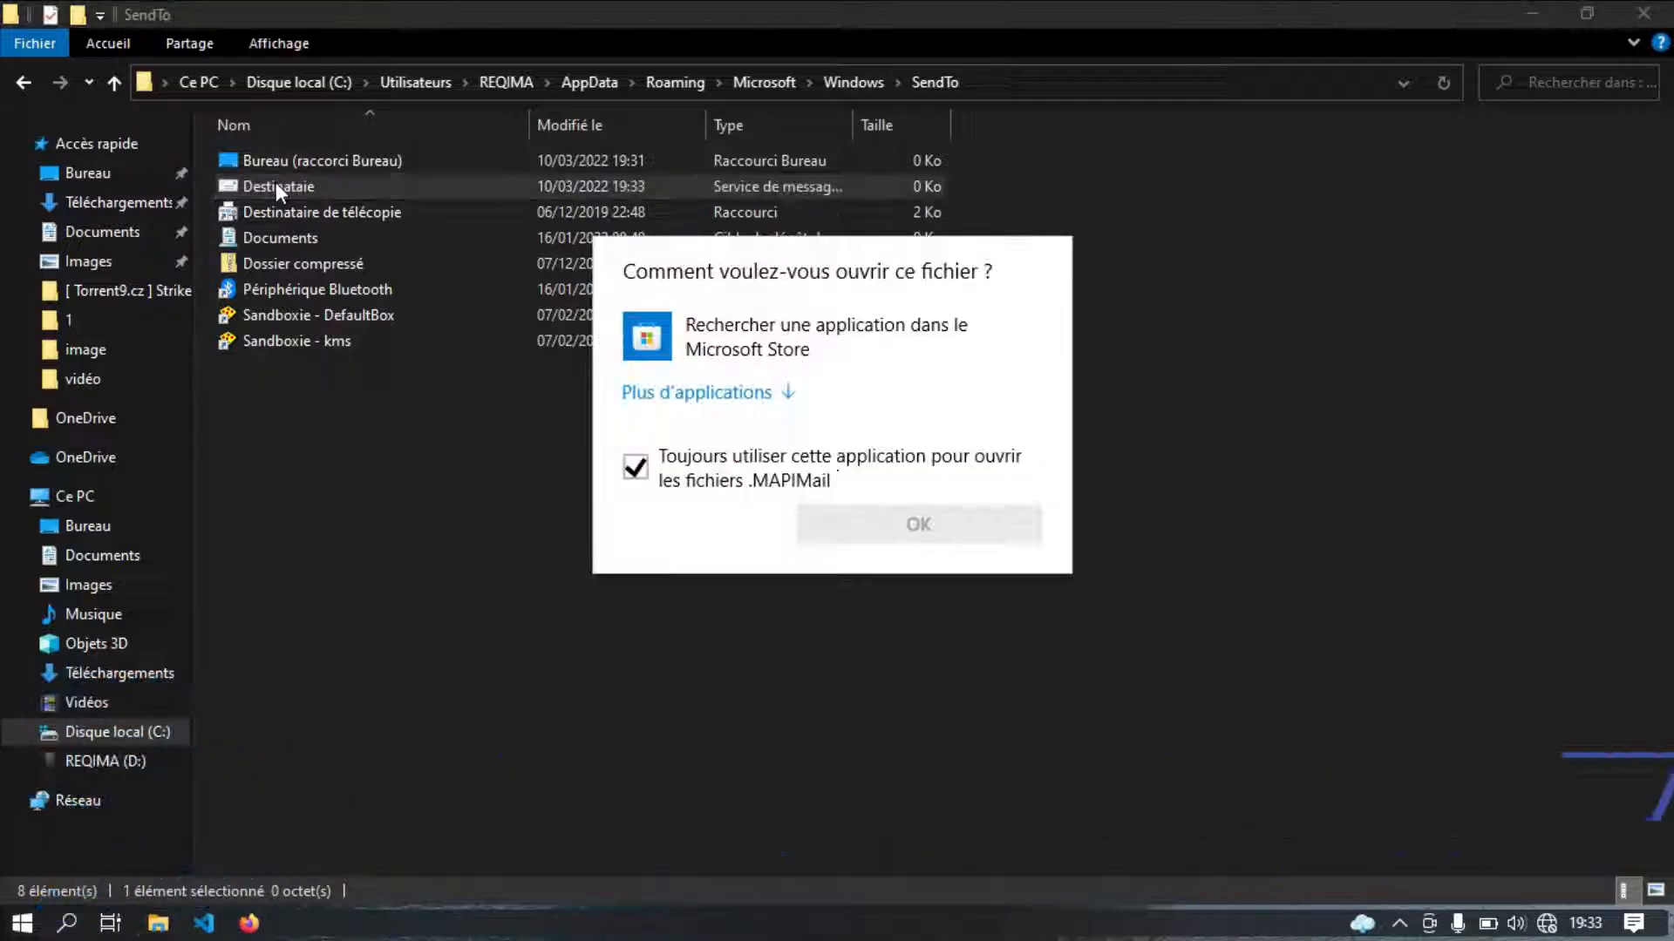
pyautogui.press('Escape')
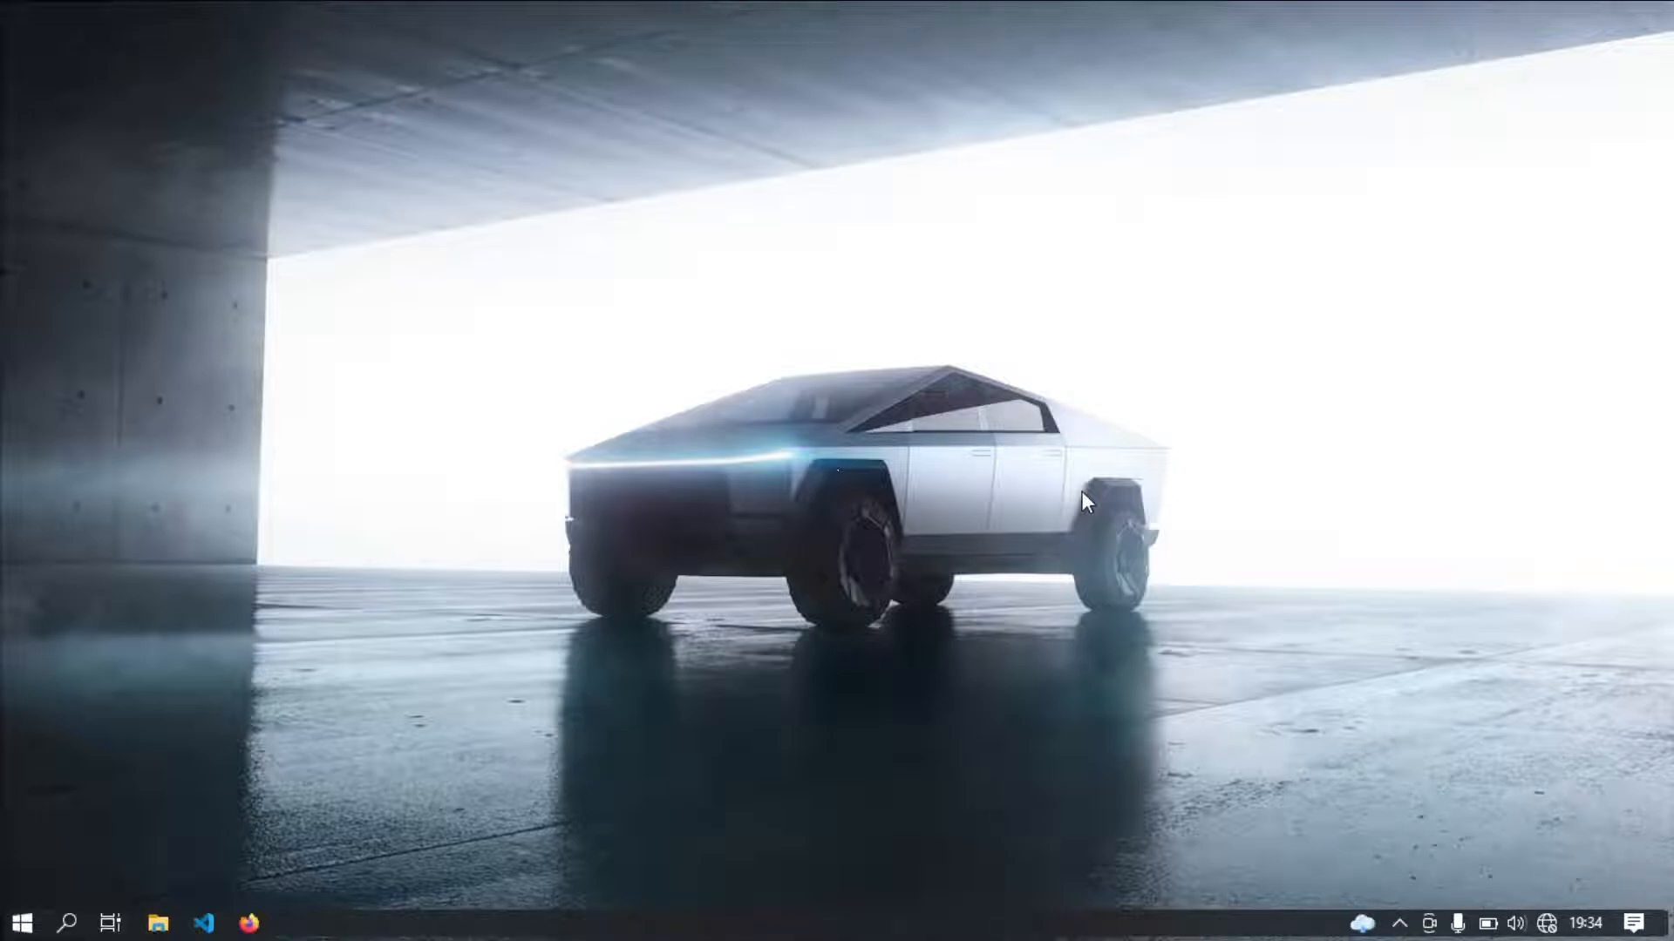
# Launch the Registry Editor with the Run command regedit and allow it to make changes to the device.
pyautogui.press('super+r')
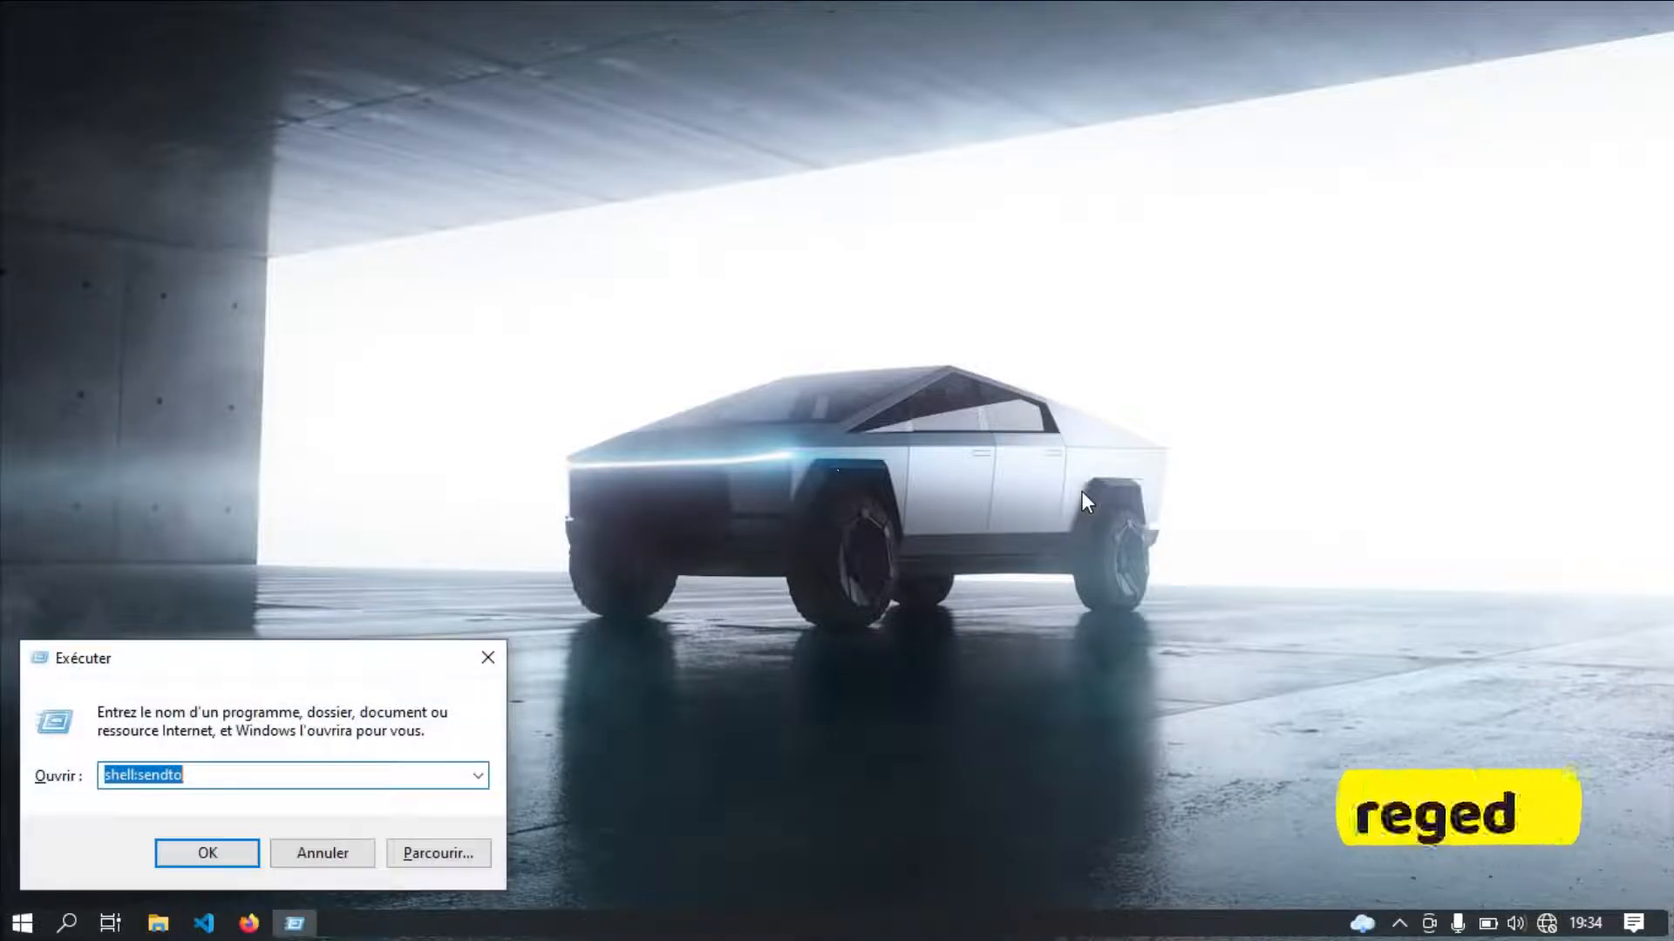
pyautogui.write('regedit')
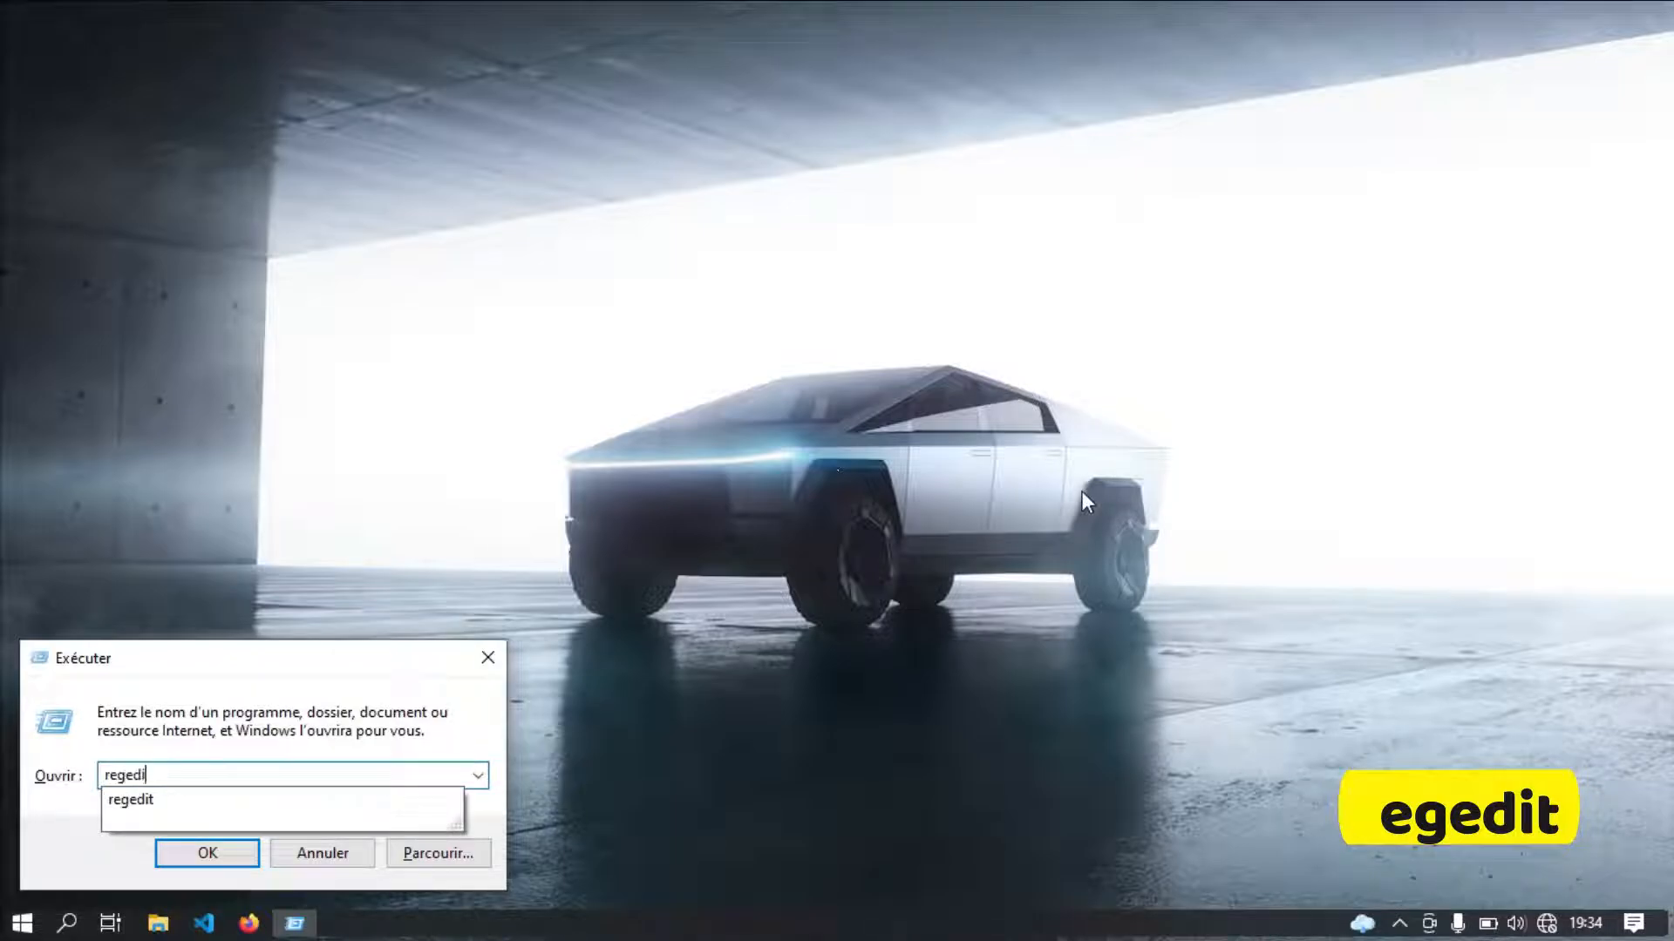
pyautogui.press('Return')
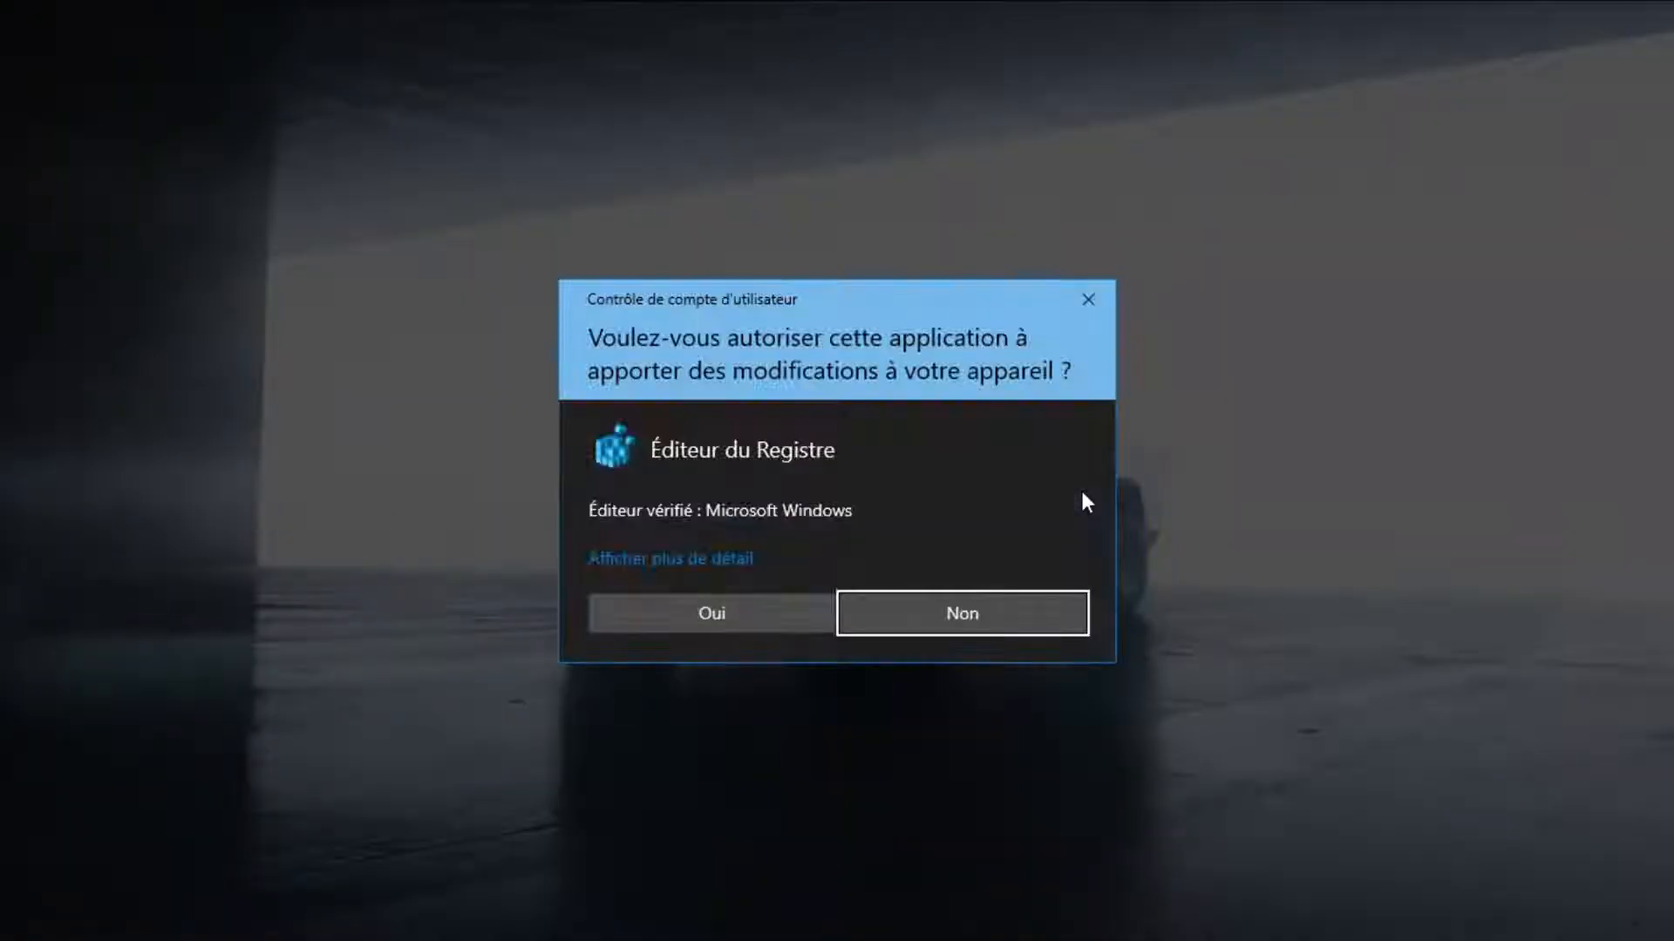
pyautogui.press('Left')
pyautogui.press('Return')
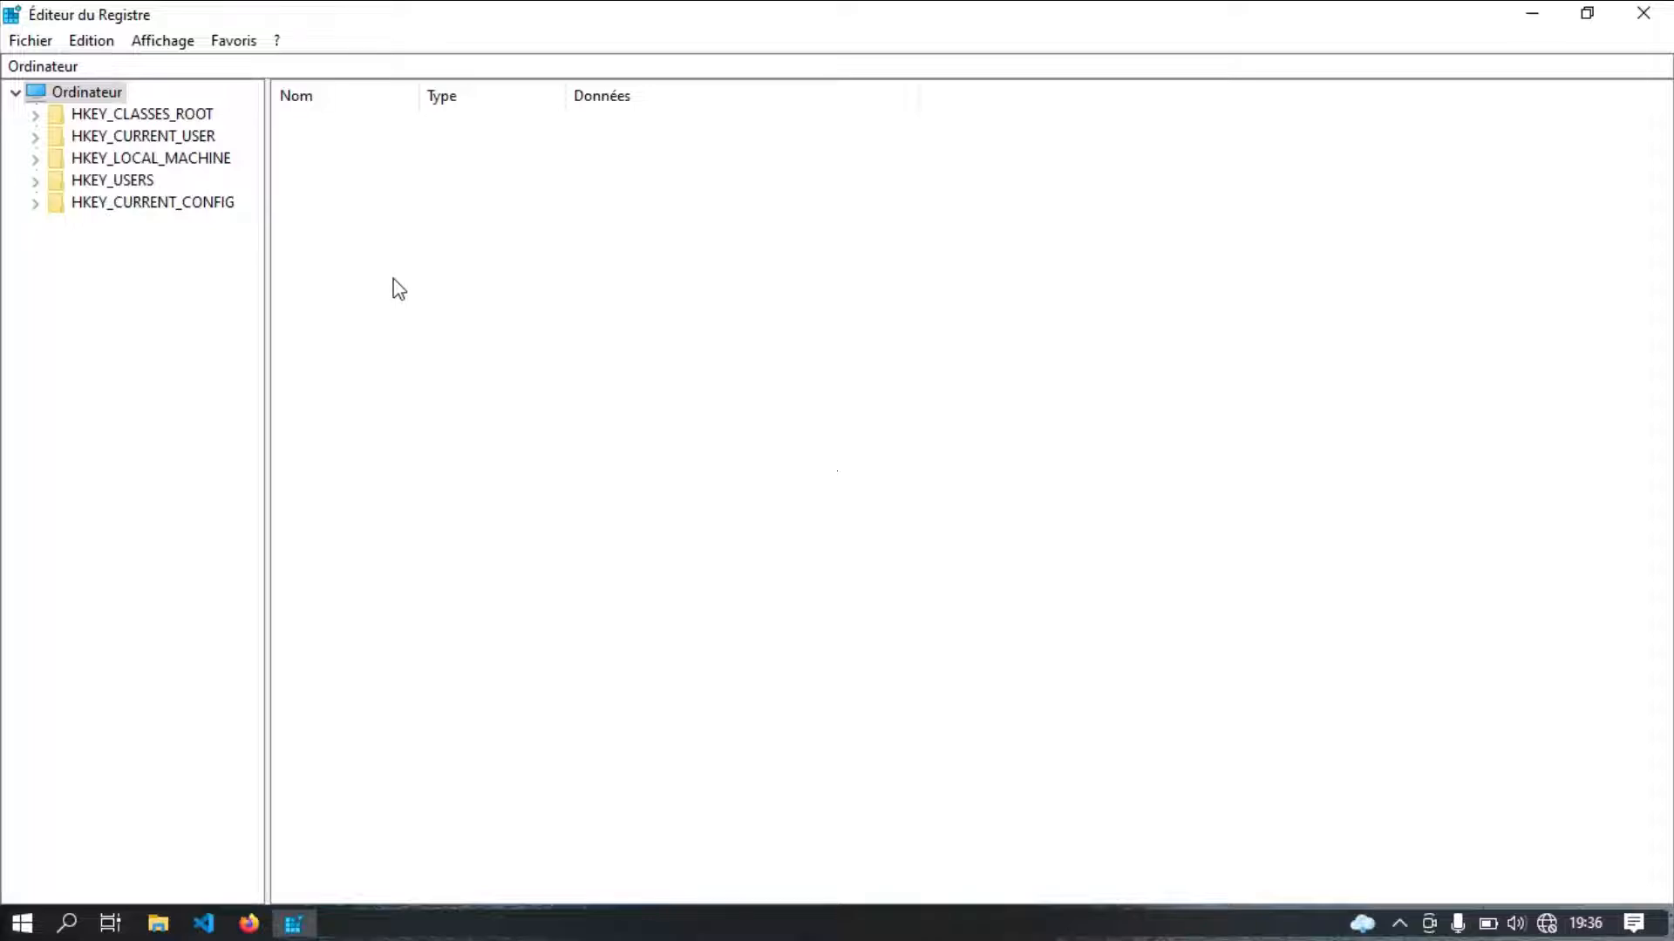
# Export the entire registry to the Documents folder as sauvegarde_Regedit2.reg.
pyautogui.rightClick(61, 98)
pyautogui.click(125, 140)
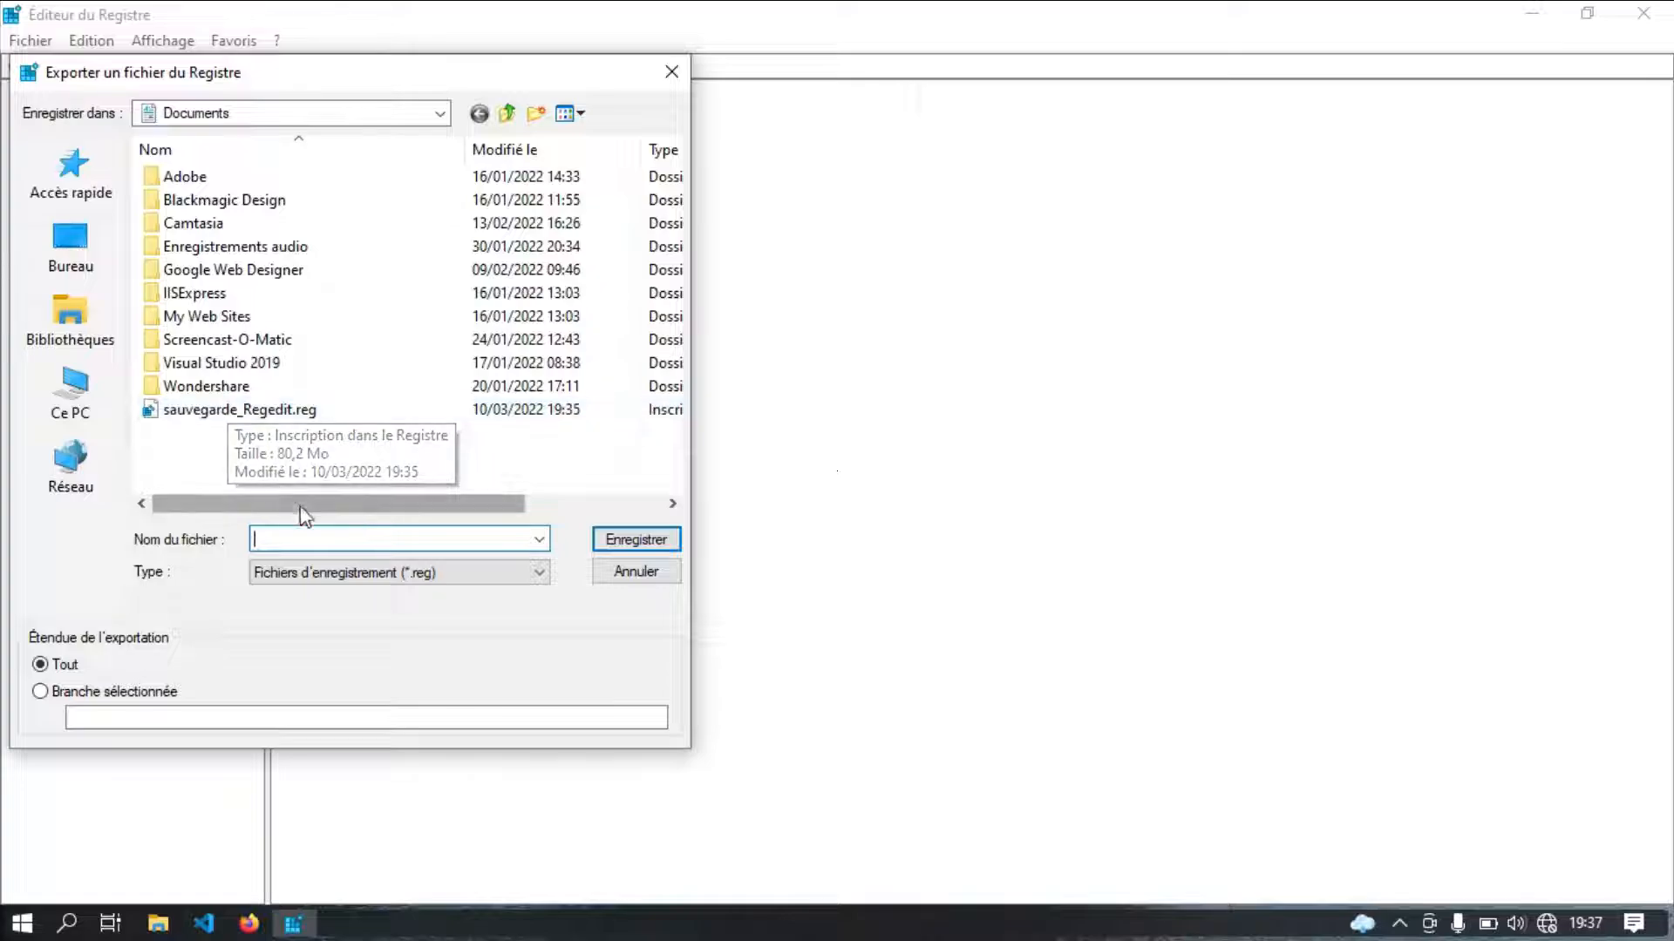
pyautogui.write('sa')
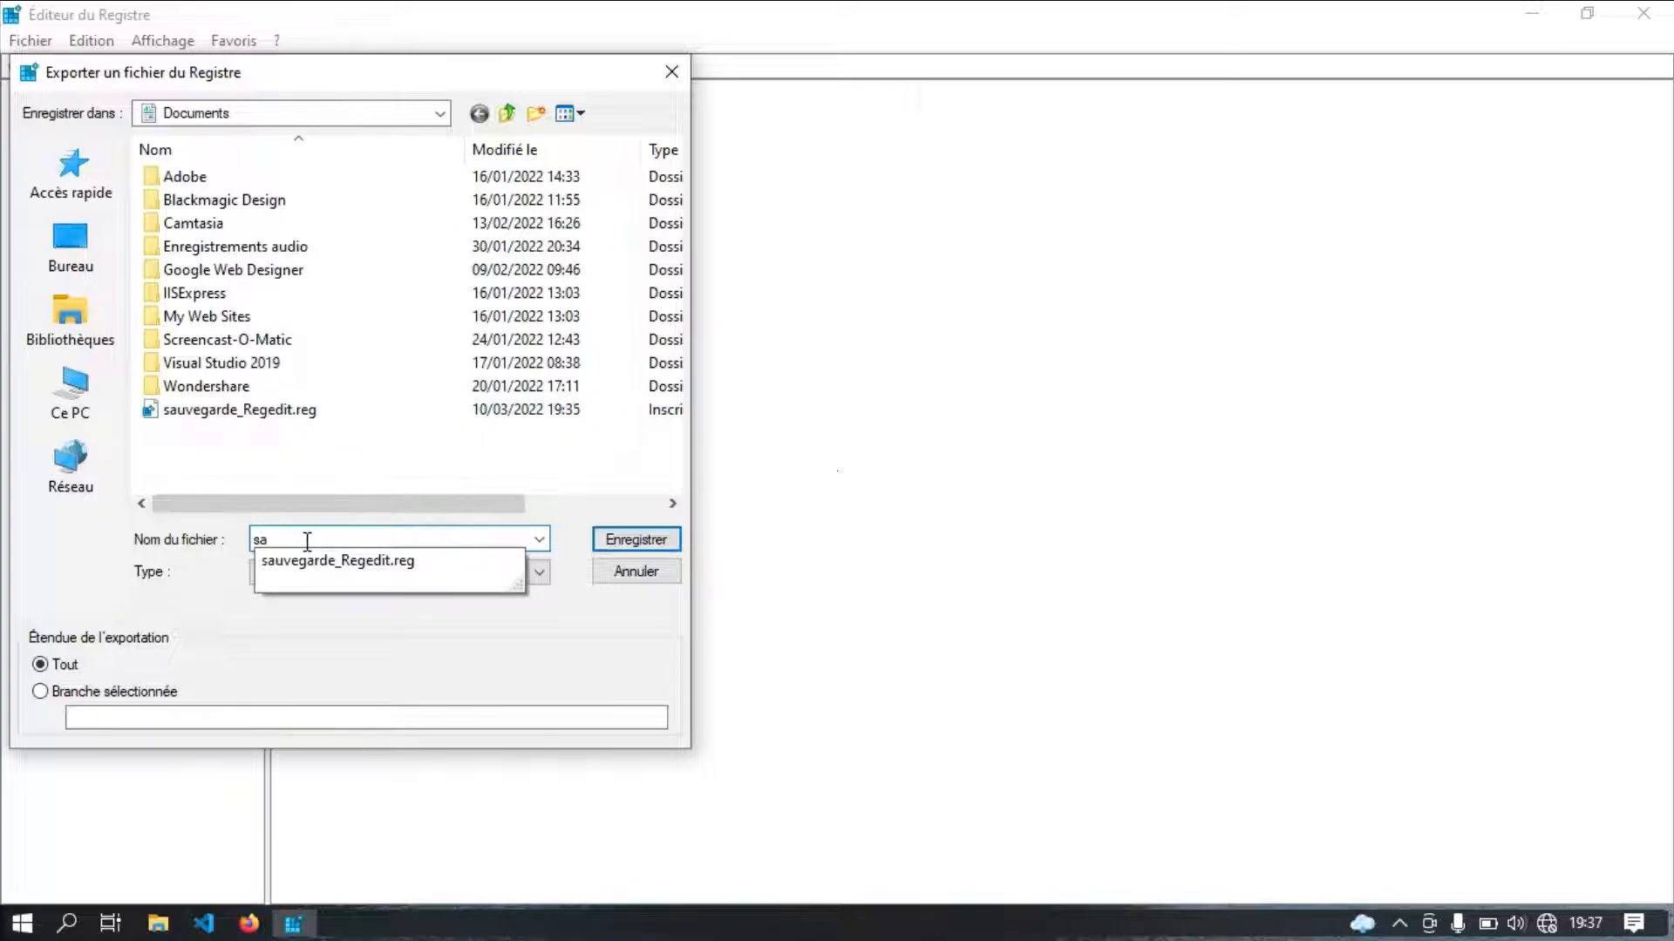
pyautogui.click(362, 560)
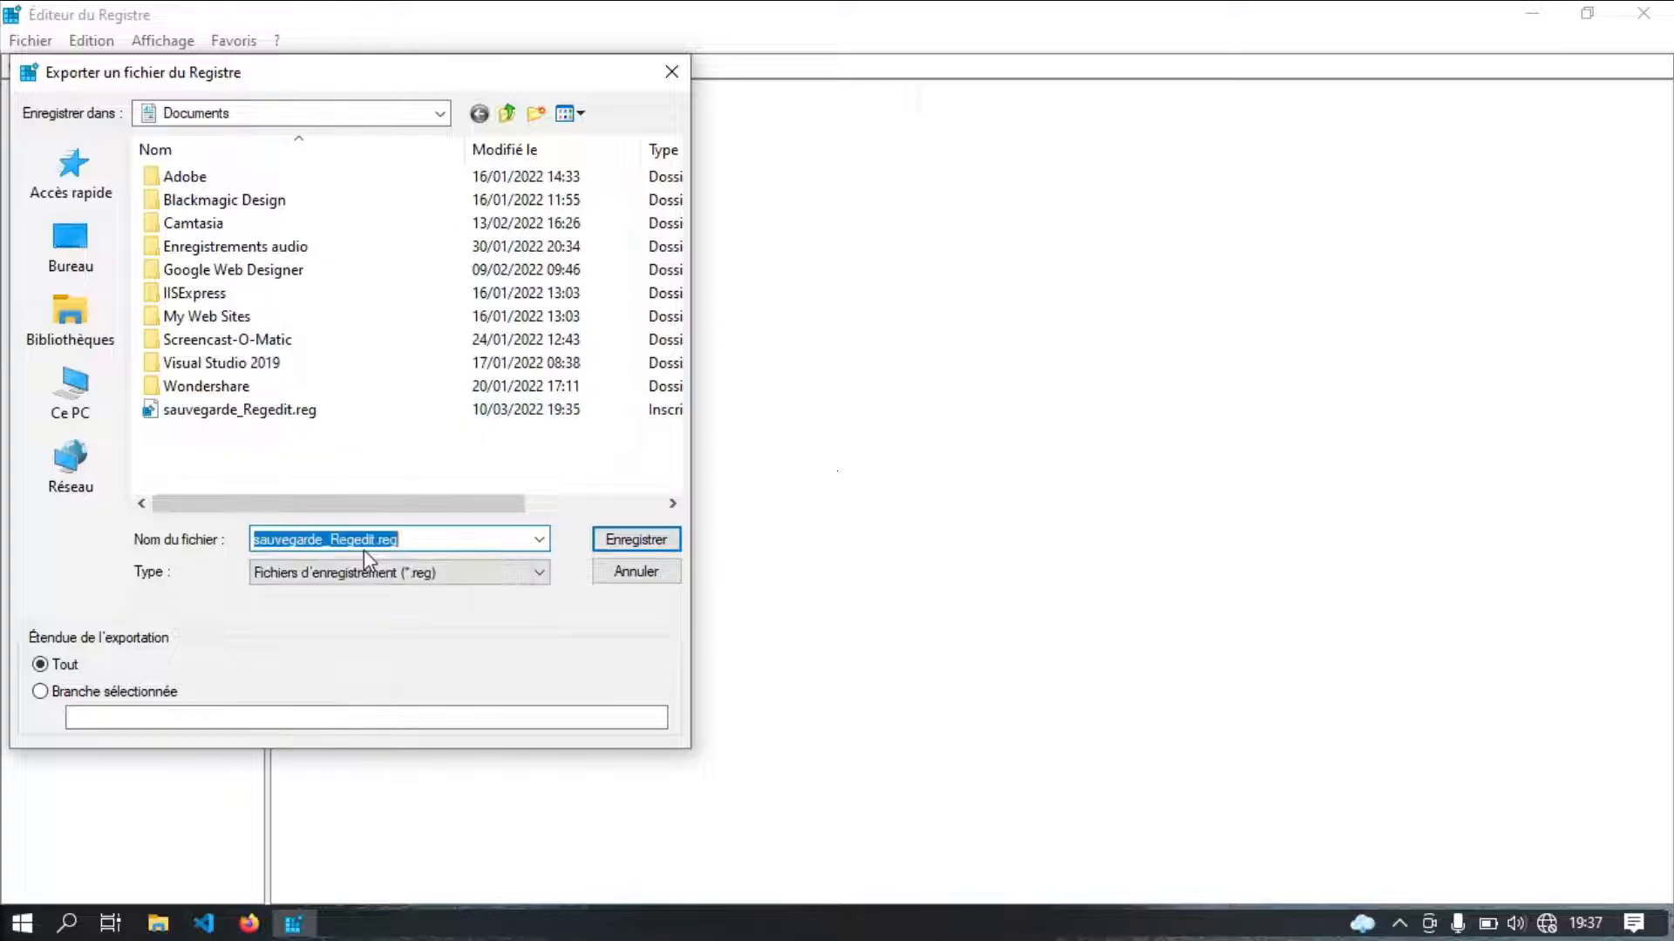
pyautogui.click(379, 535)
pyautogui.write('2')
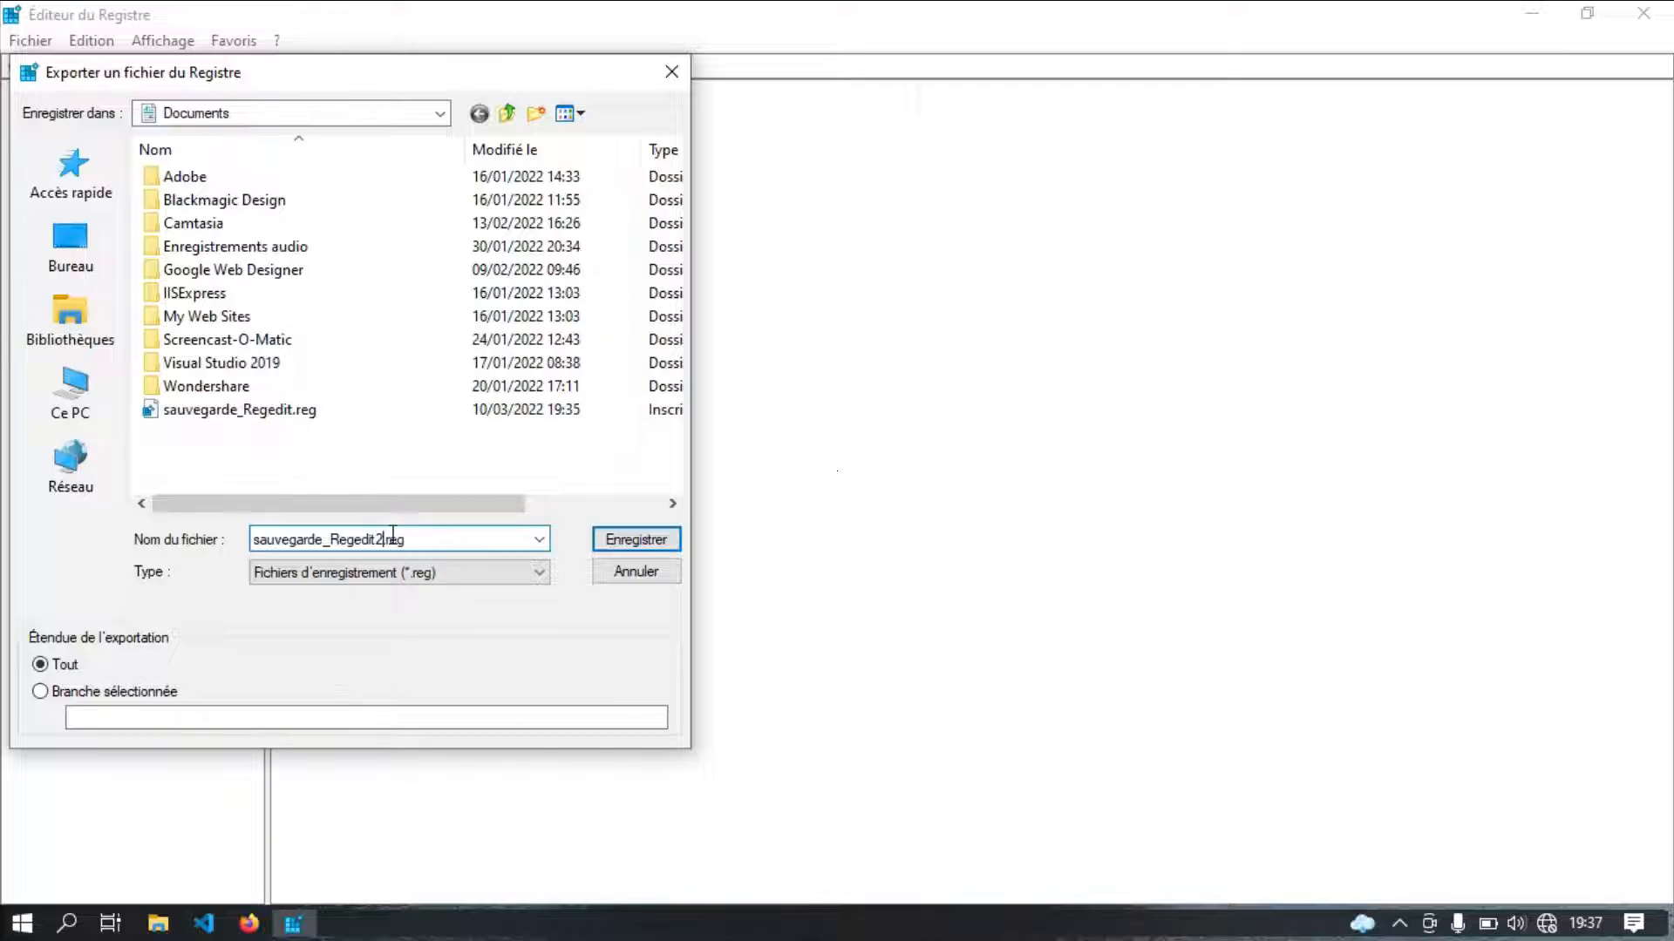
pyautogui.click(614, 539)
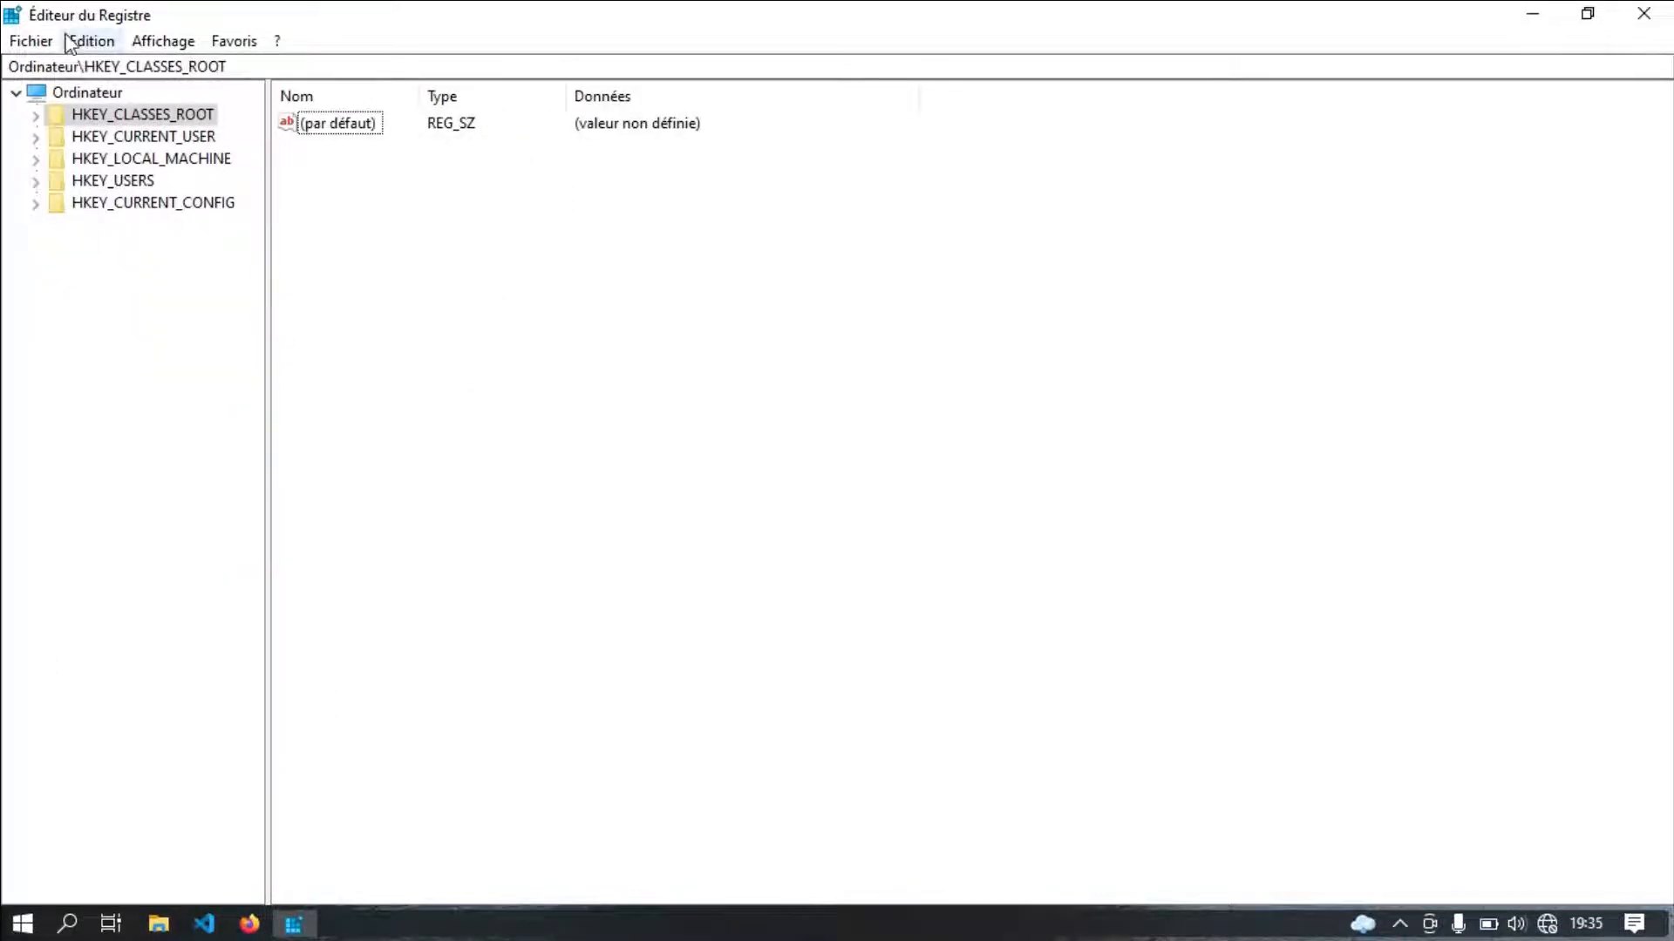
pyautogui.click(31, 41)
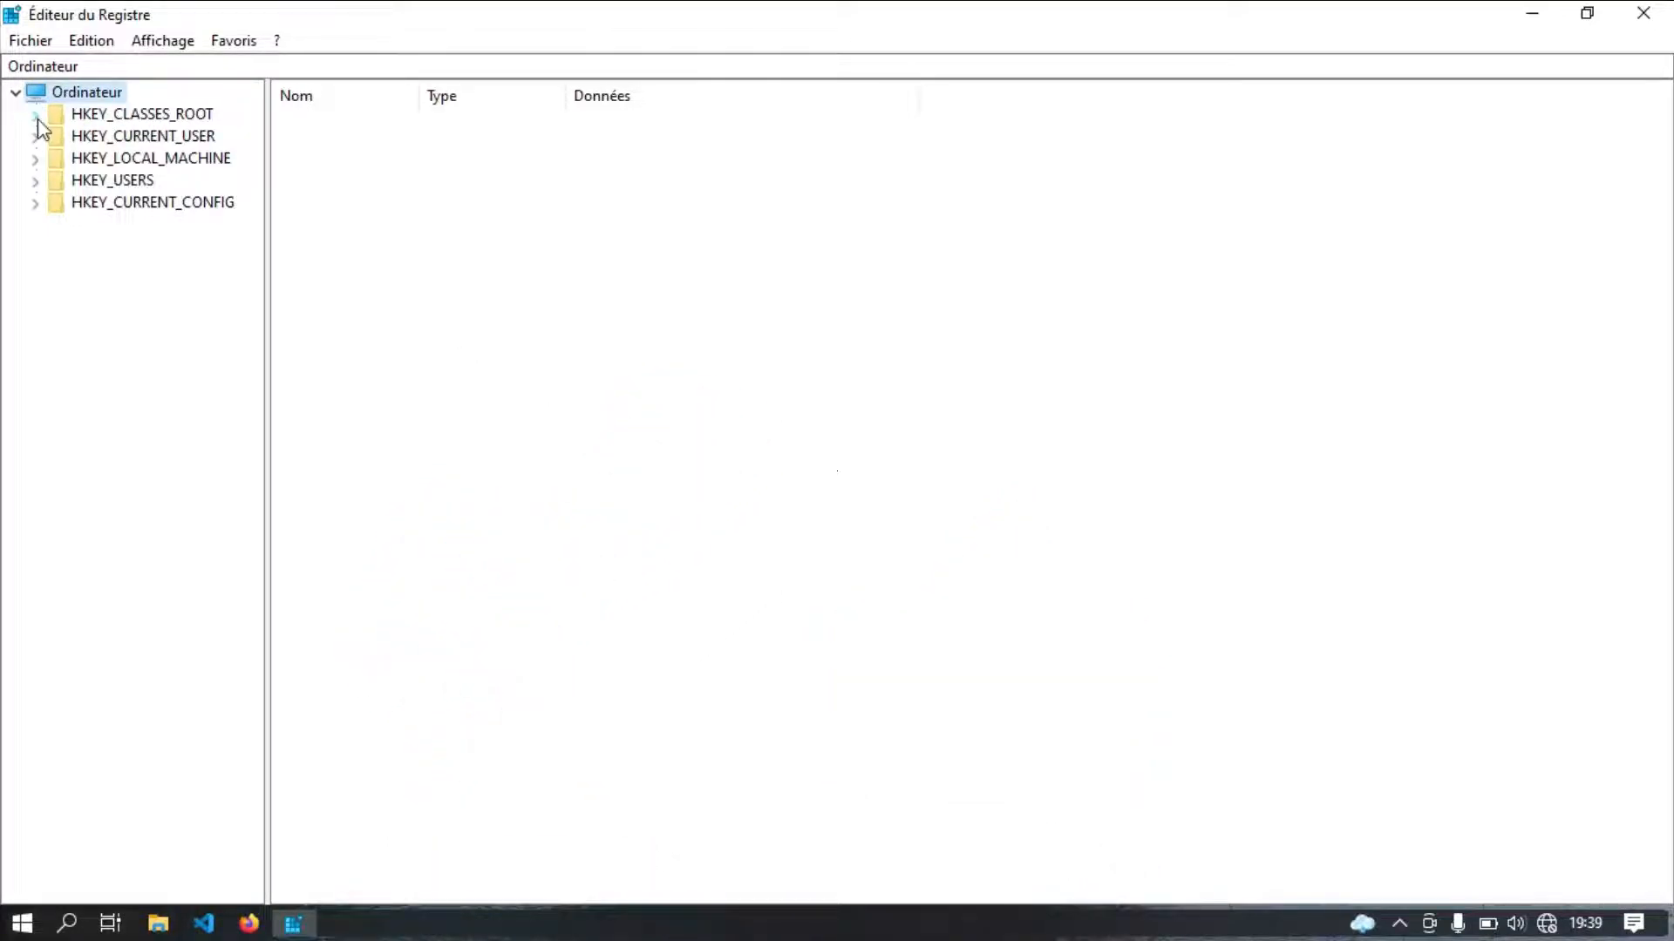
# Expand HKEY_CLASSES_ROOT and search the registry for AllFile to reach the AllFilesystemObjects key.
pyautogui.click(36, 116)
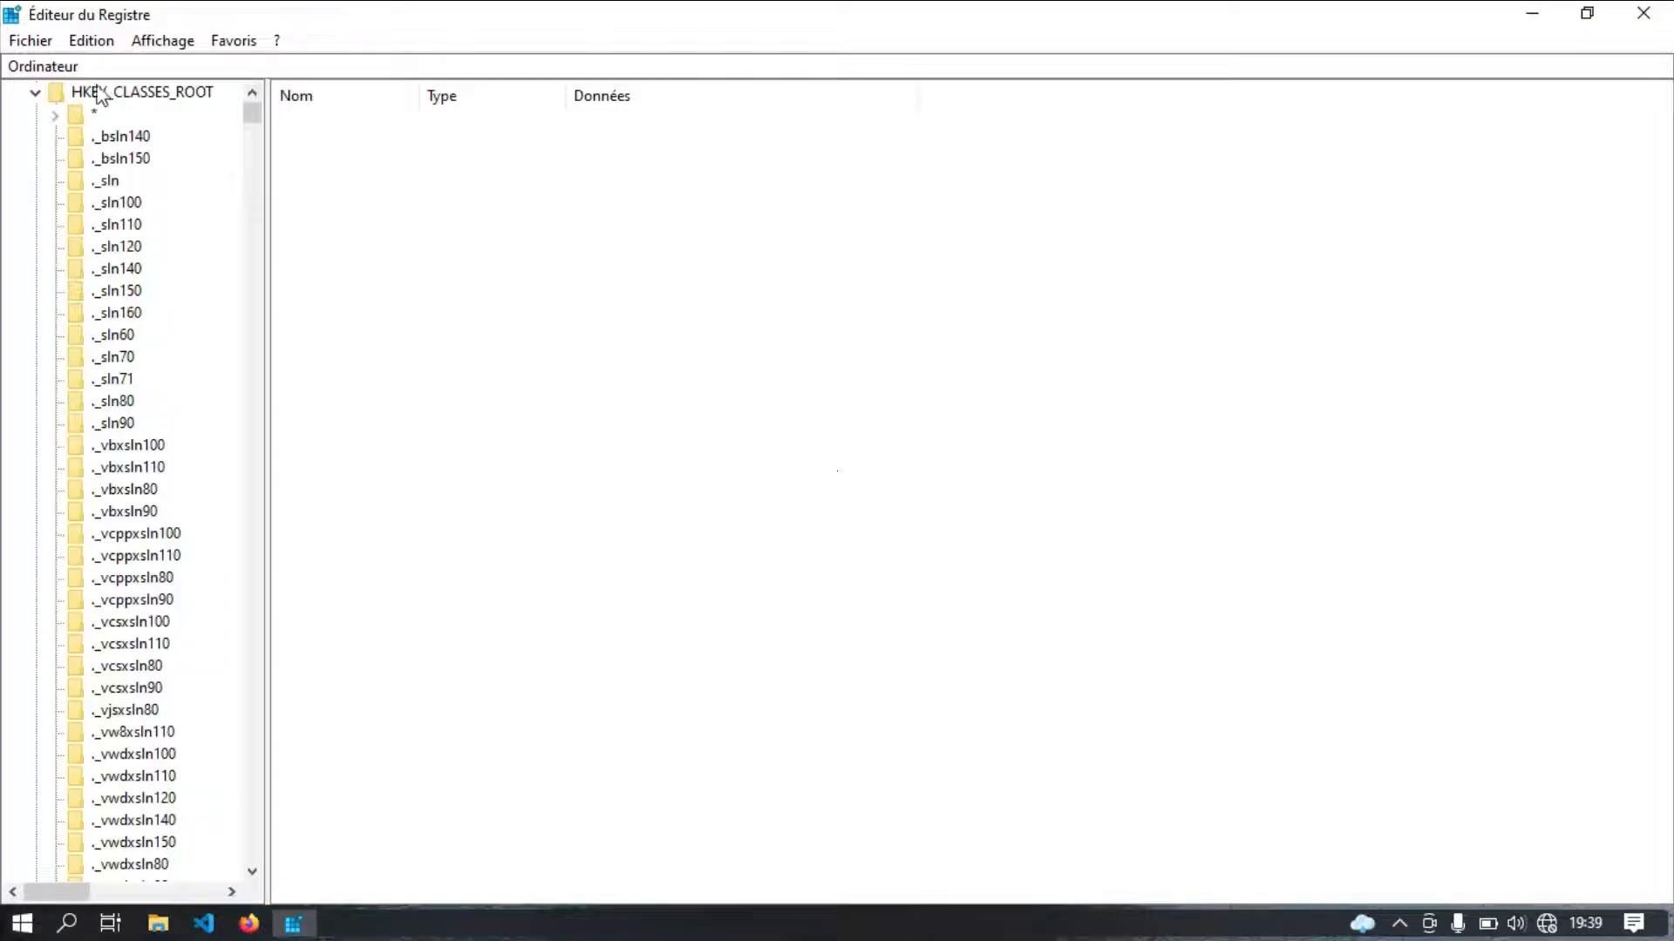
pyautogui.moveTo(247, 113); pyautogui.dragTo(247, 262)
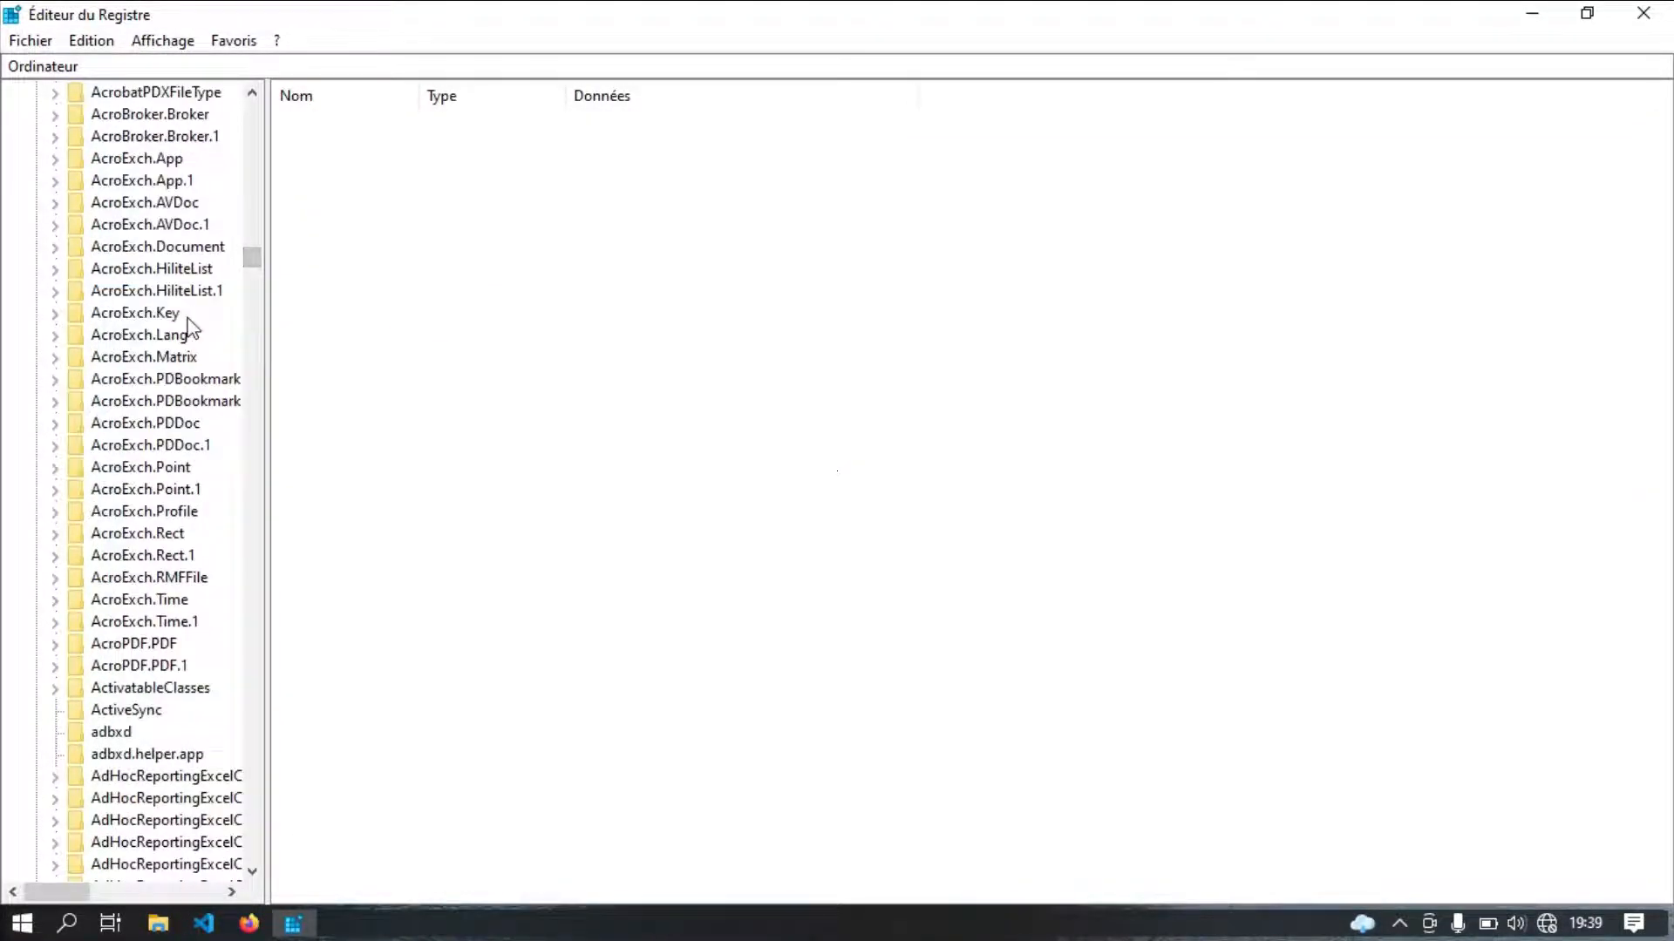
pyautogui.hotkey('ctrl', 'f')
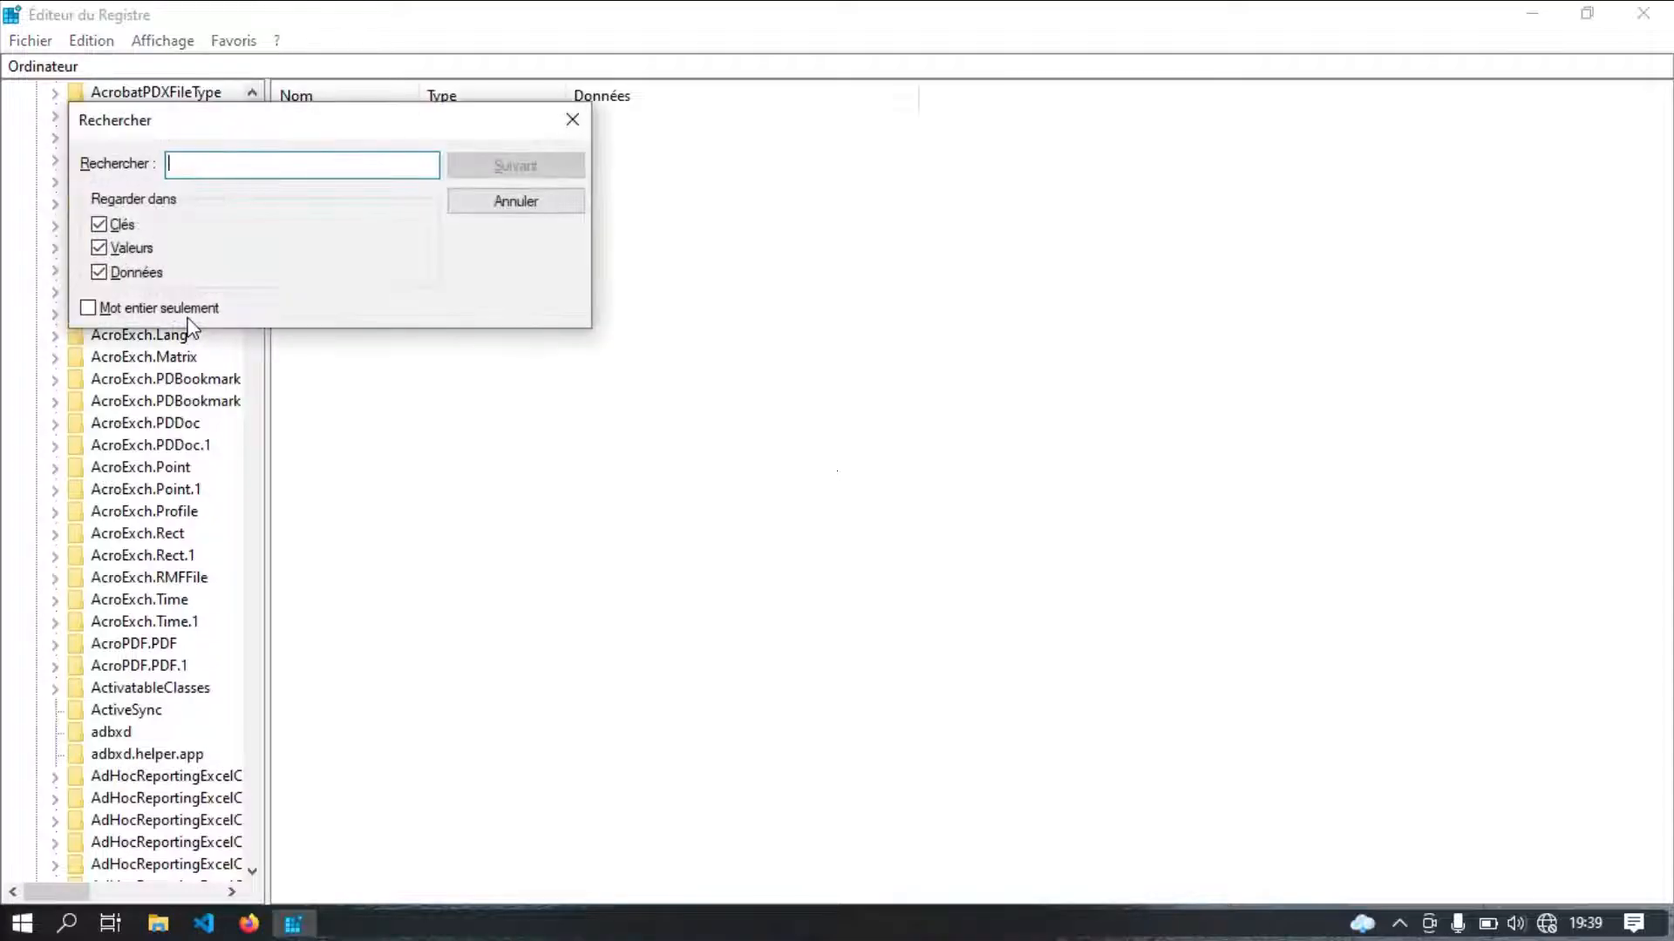
pyautogui.write('A')
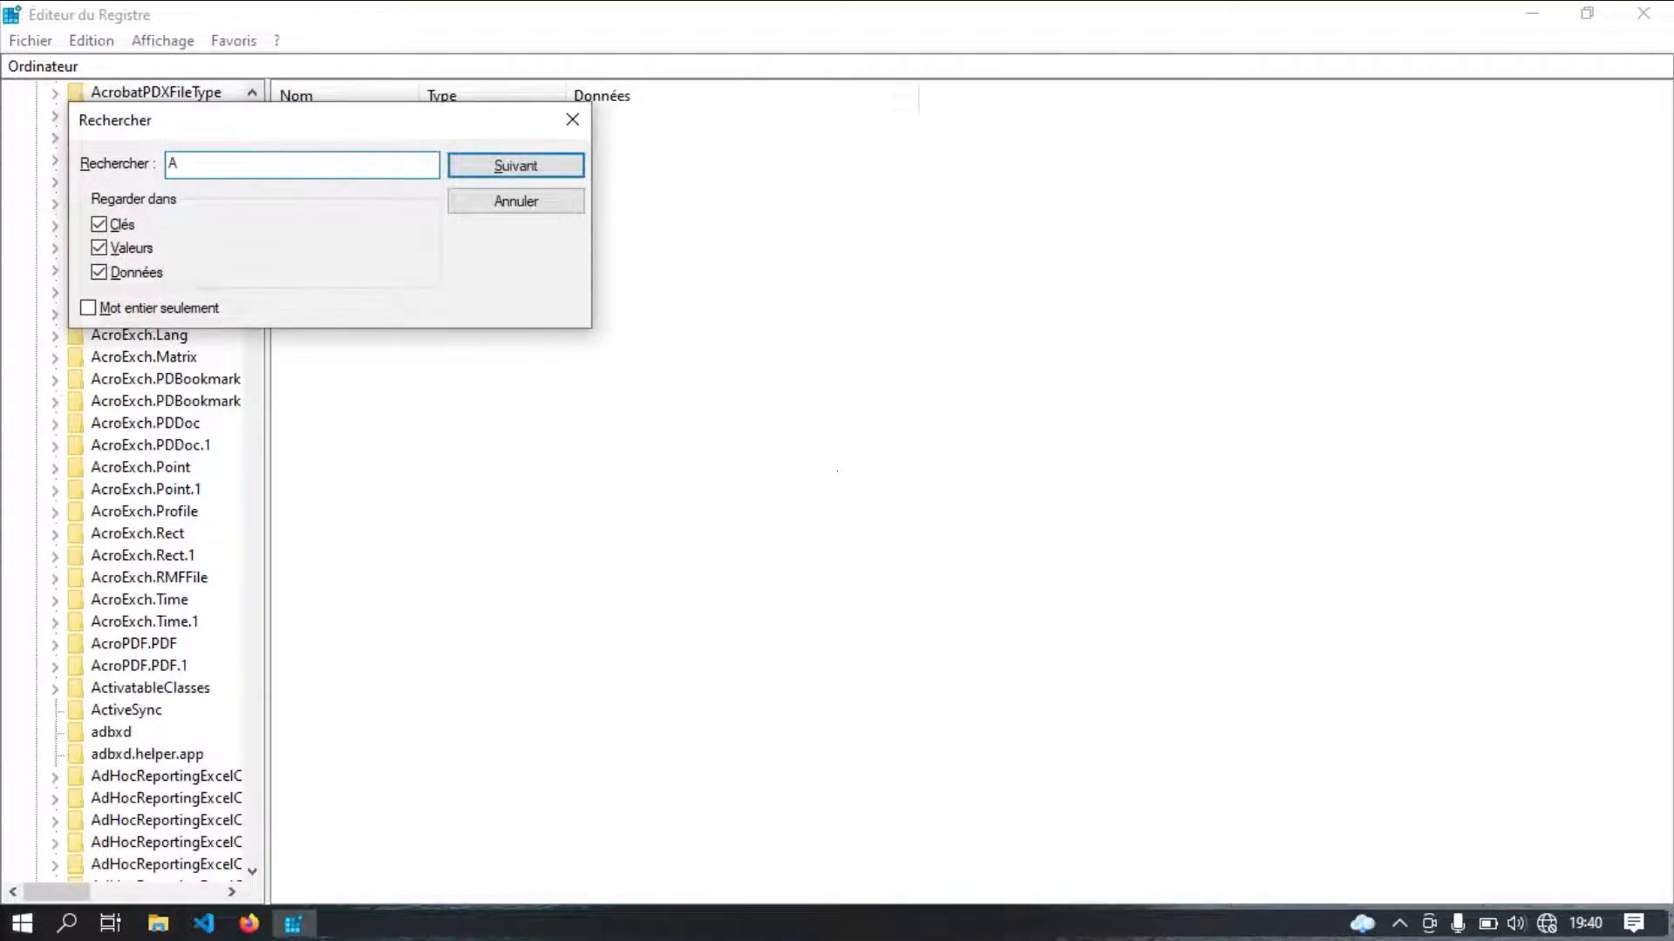
pyautogui.write('LL')
pyautogui.press('BackSpace')
pyautogui.press('BackSpace')
pyautogui.write('llFile')
pyautogui.press('Return')
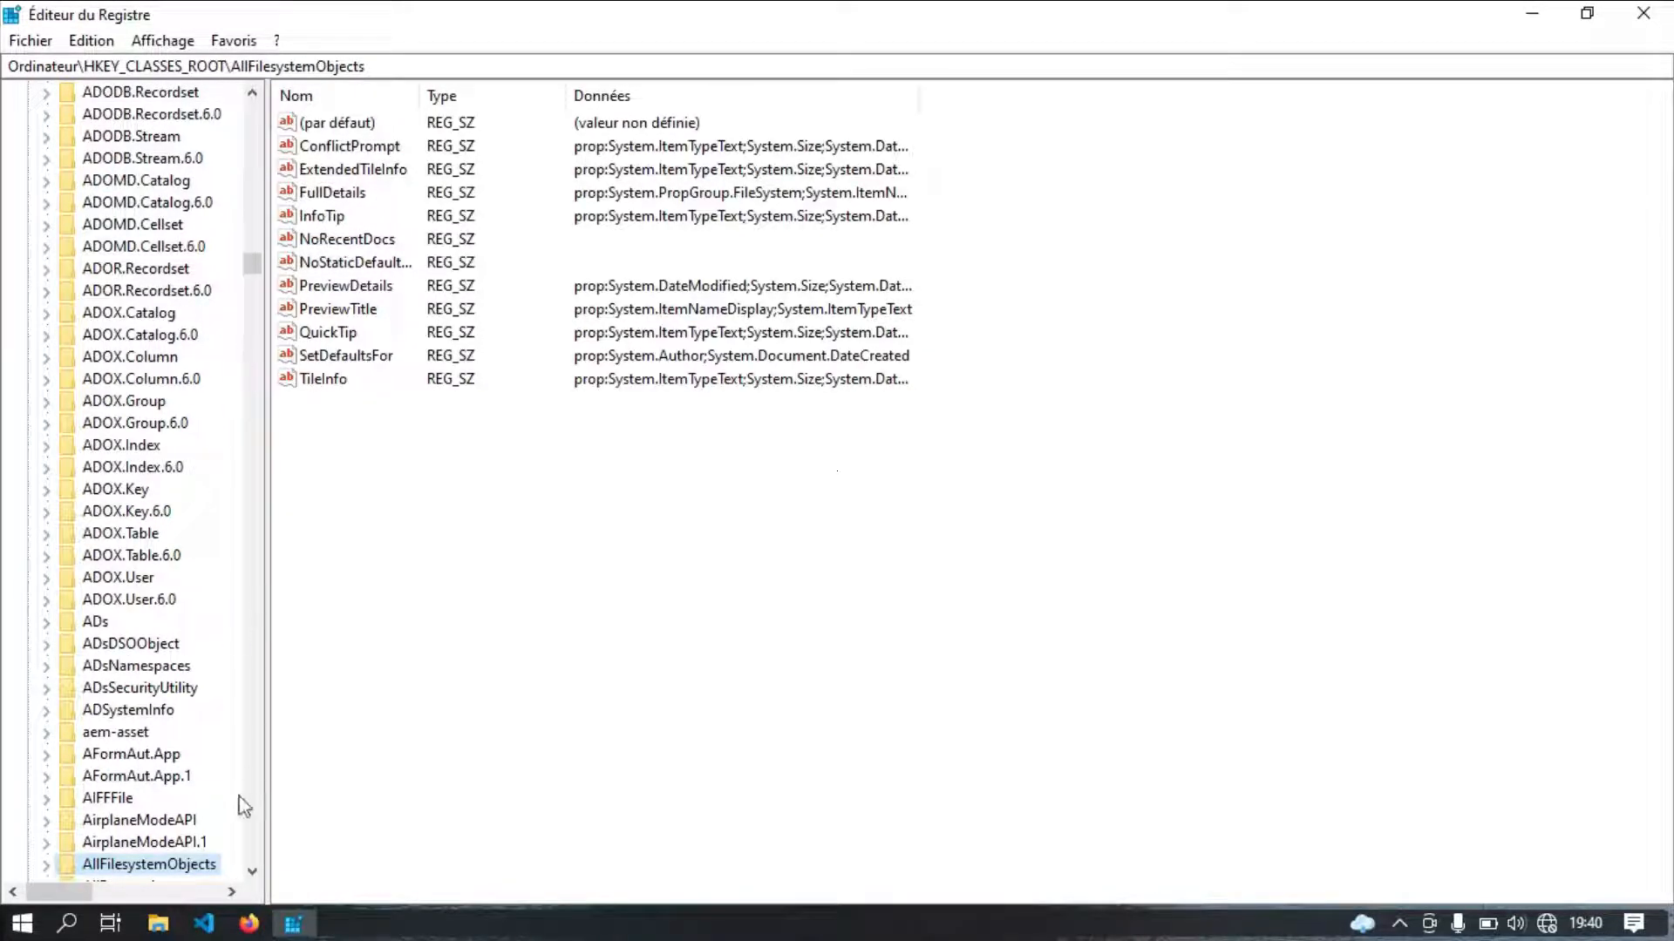
# Expand the AllFilesystemObjects key and its shellex subkey.
pyautogui.click(251, 873)
pyautogui.click(251, 874)
pyautogui.click(251, 873)
pyautogui.click(251, 873)
pyautogui.click(251, 873)
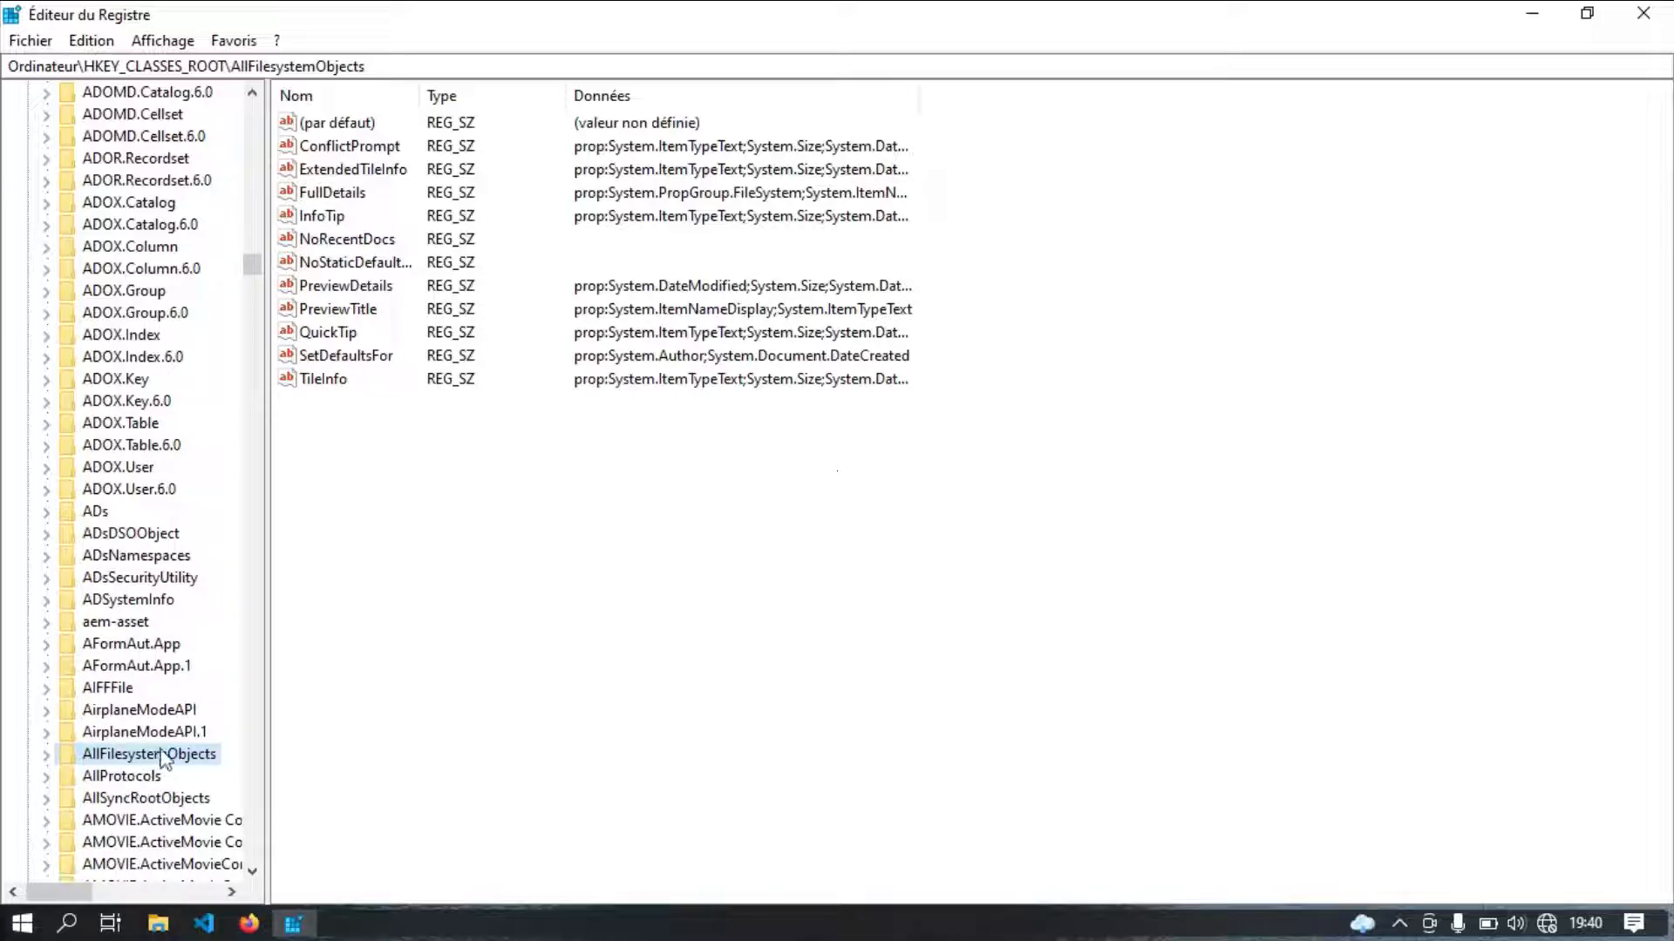
pyautogui.click(46, 755)
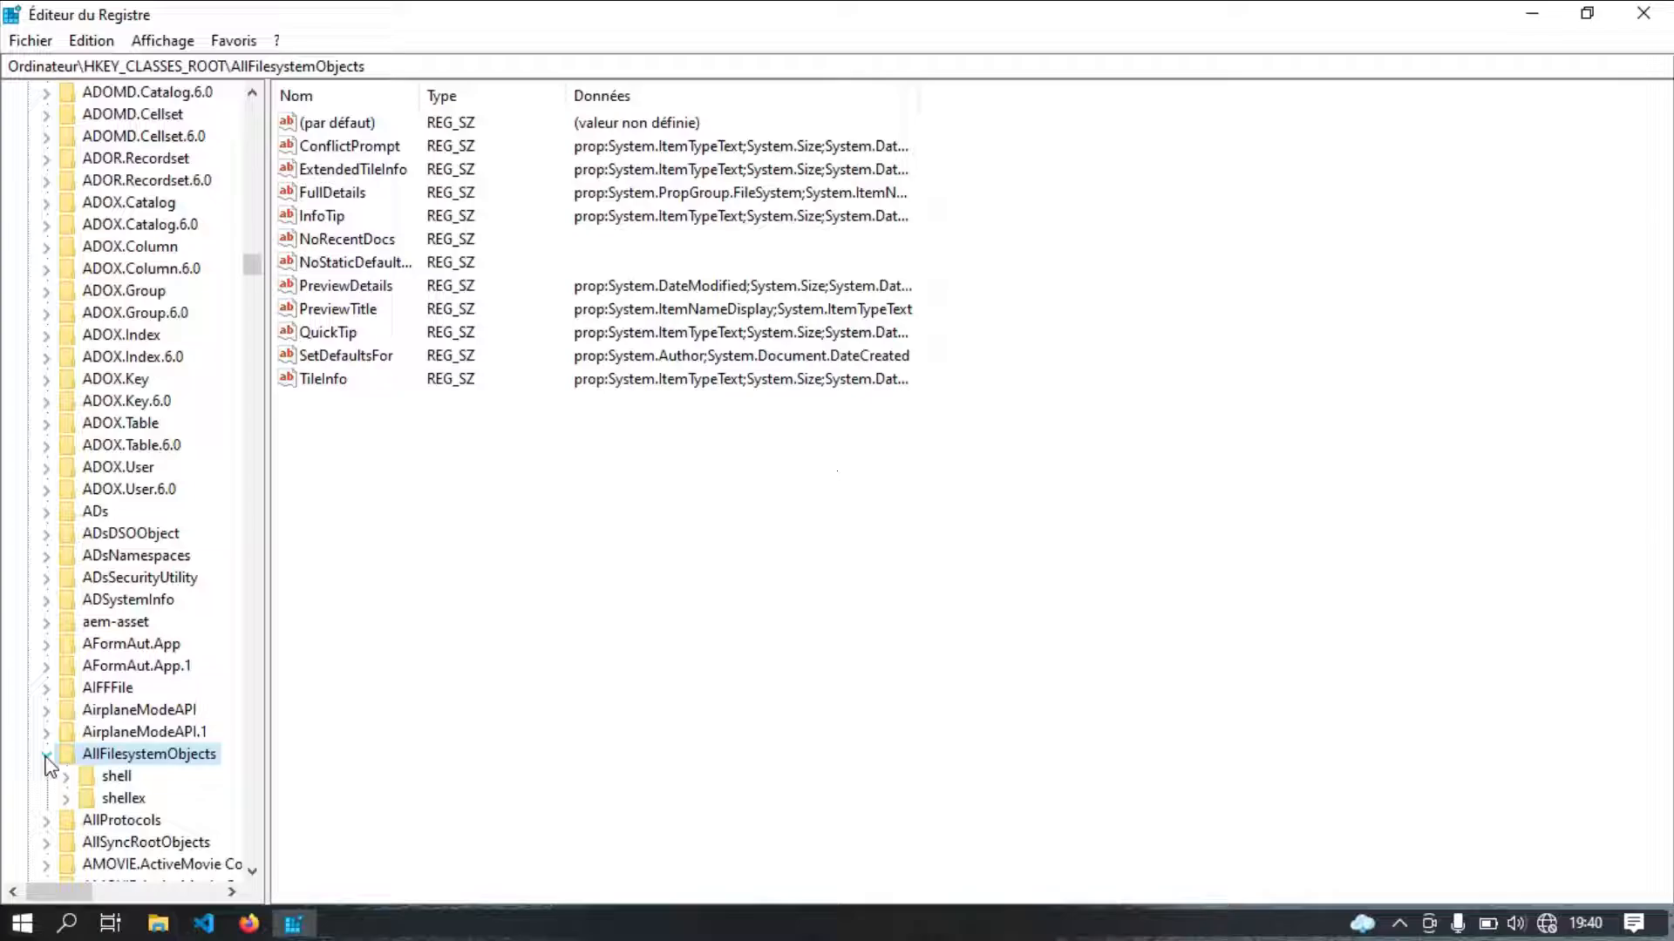
pyautogui.click(66, 799)
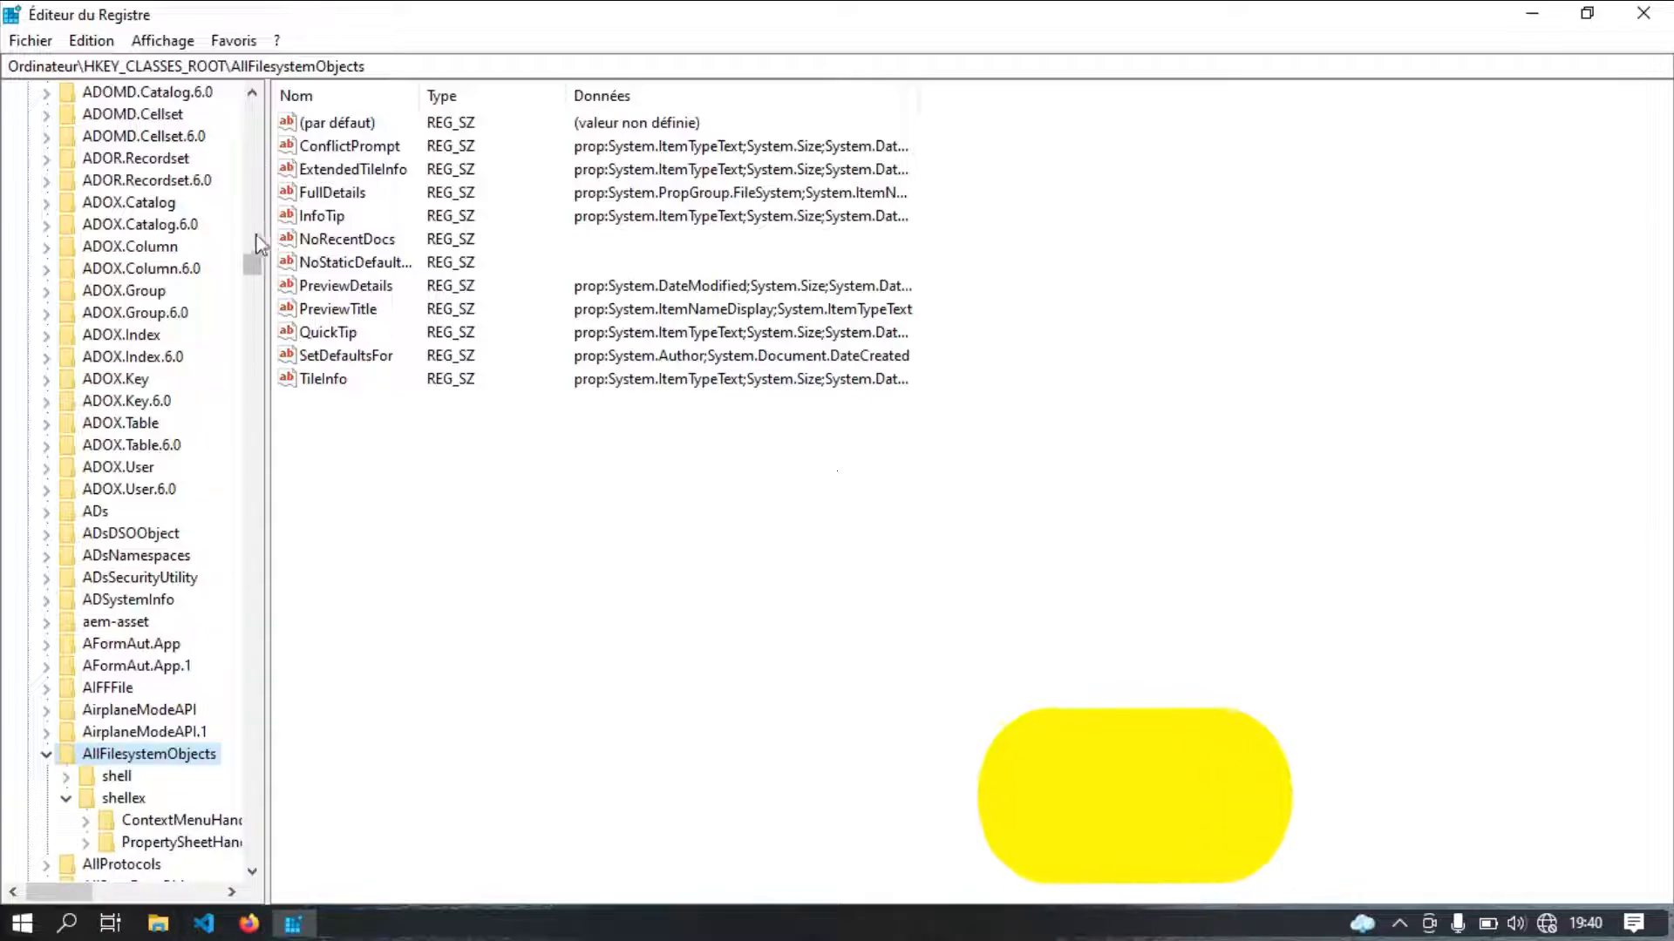
# Expand ContextMenuHandlers under AllFilesystemObjects\shellex and select its SendTo key.
pyautogui.moveTo(252, 266); pyautogui.dragTo(252, 271)
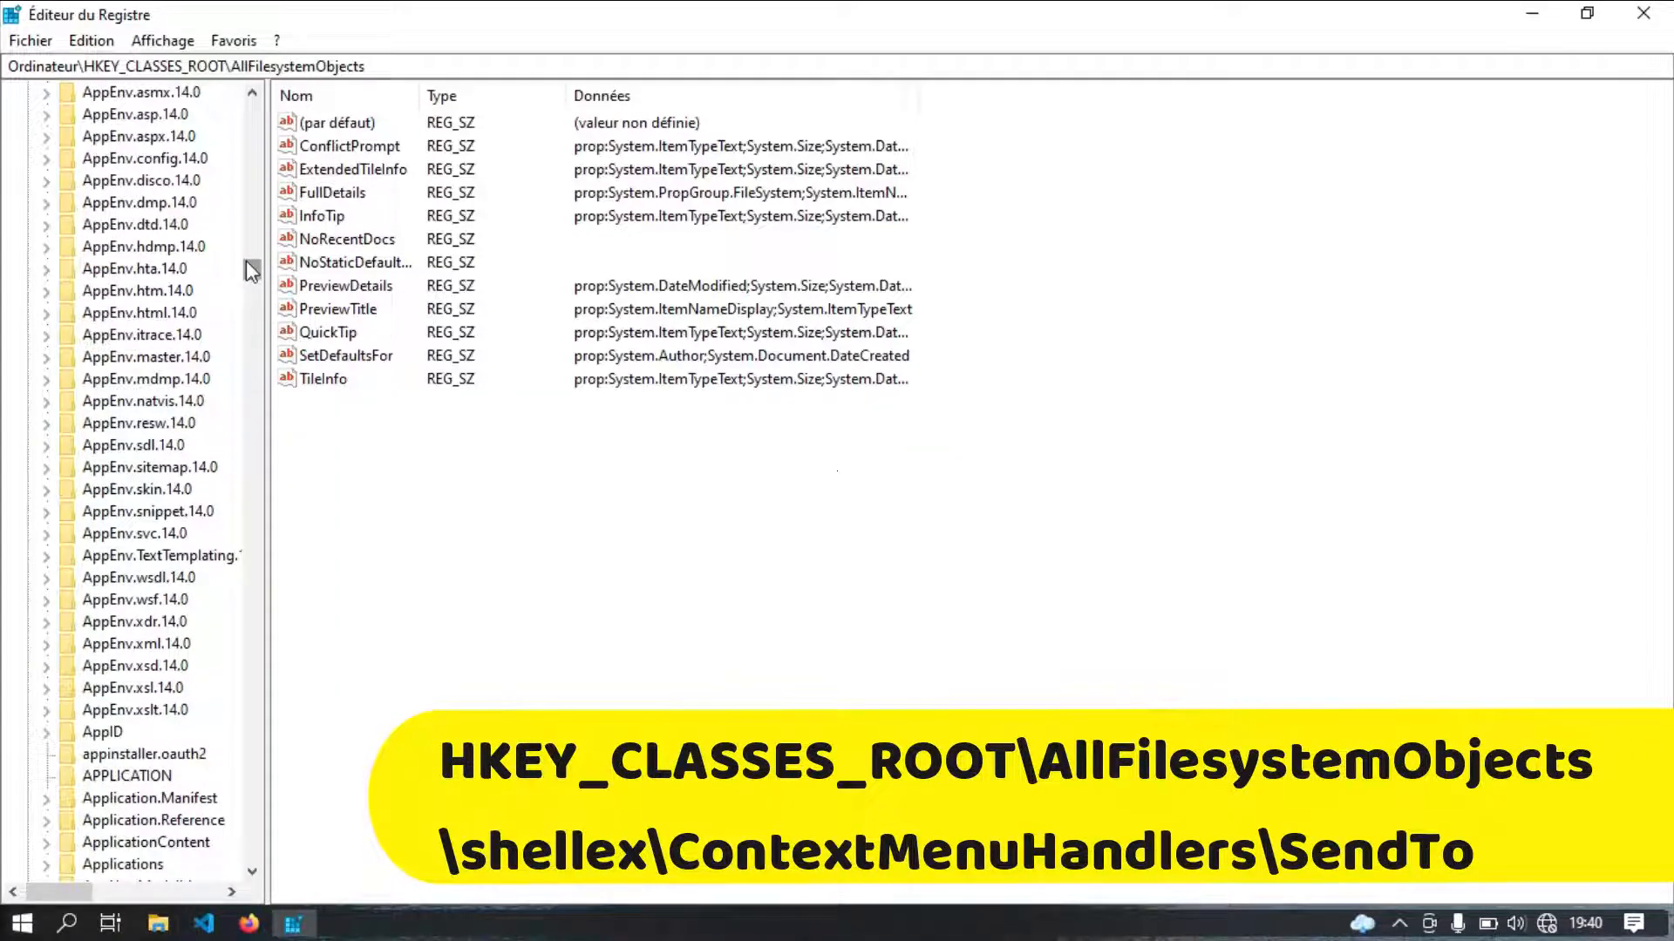
pyautogui.click(252, 91)
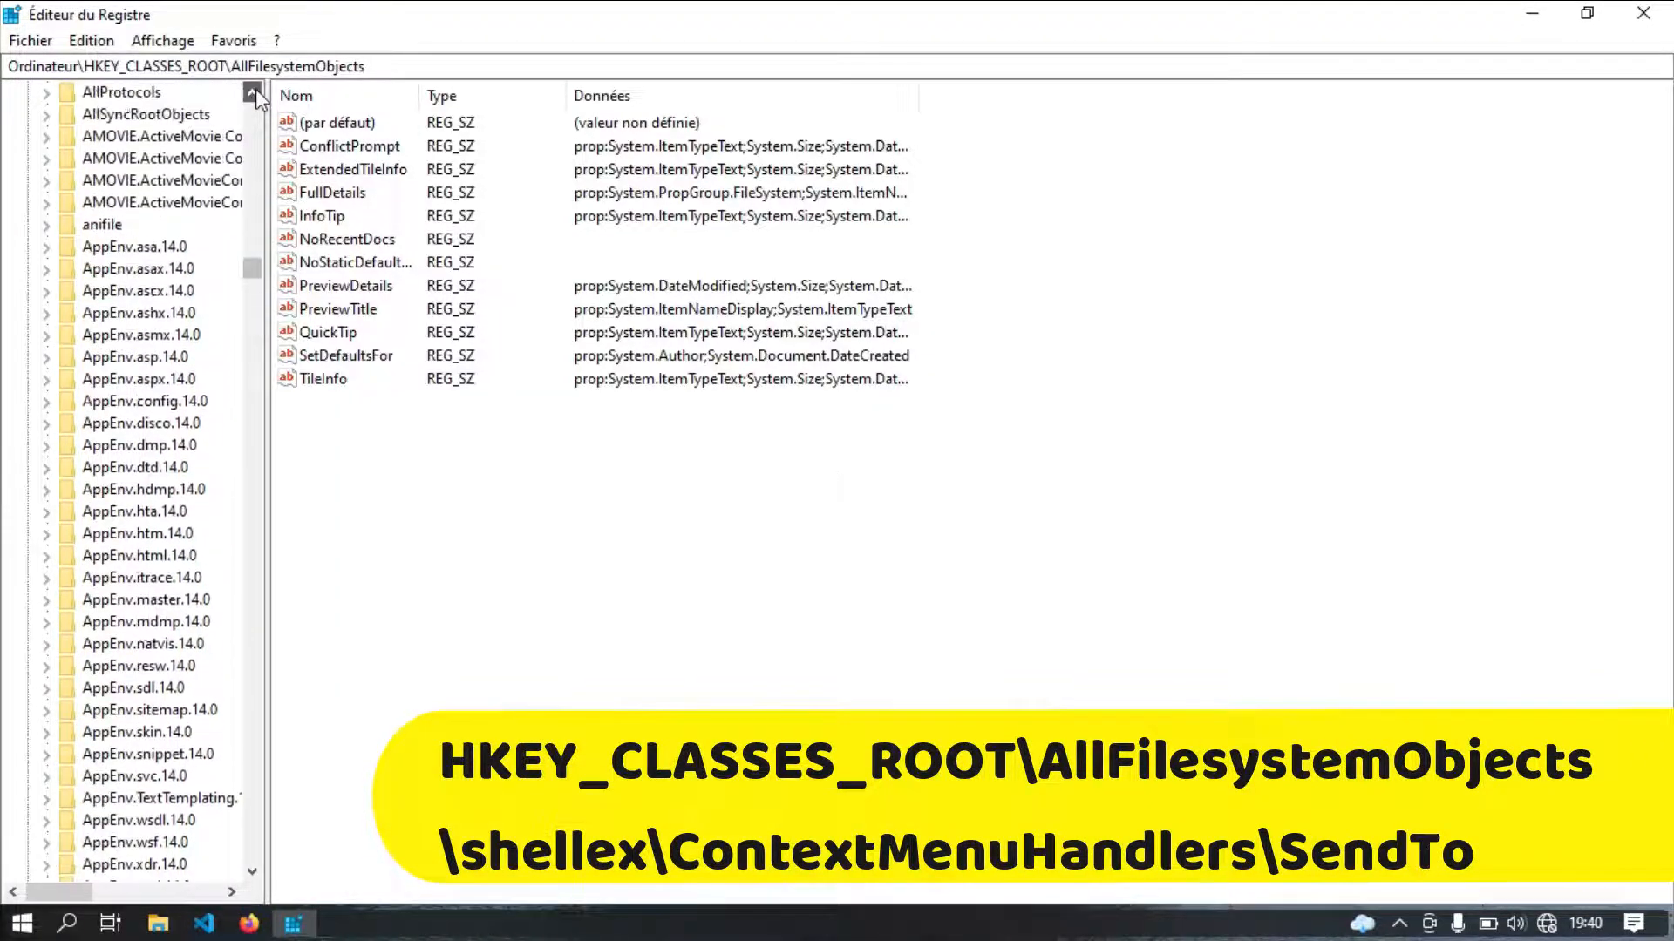
pyautogui.click(256, 91)
pyautogui.click(256, 91)
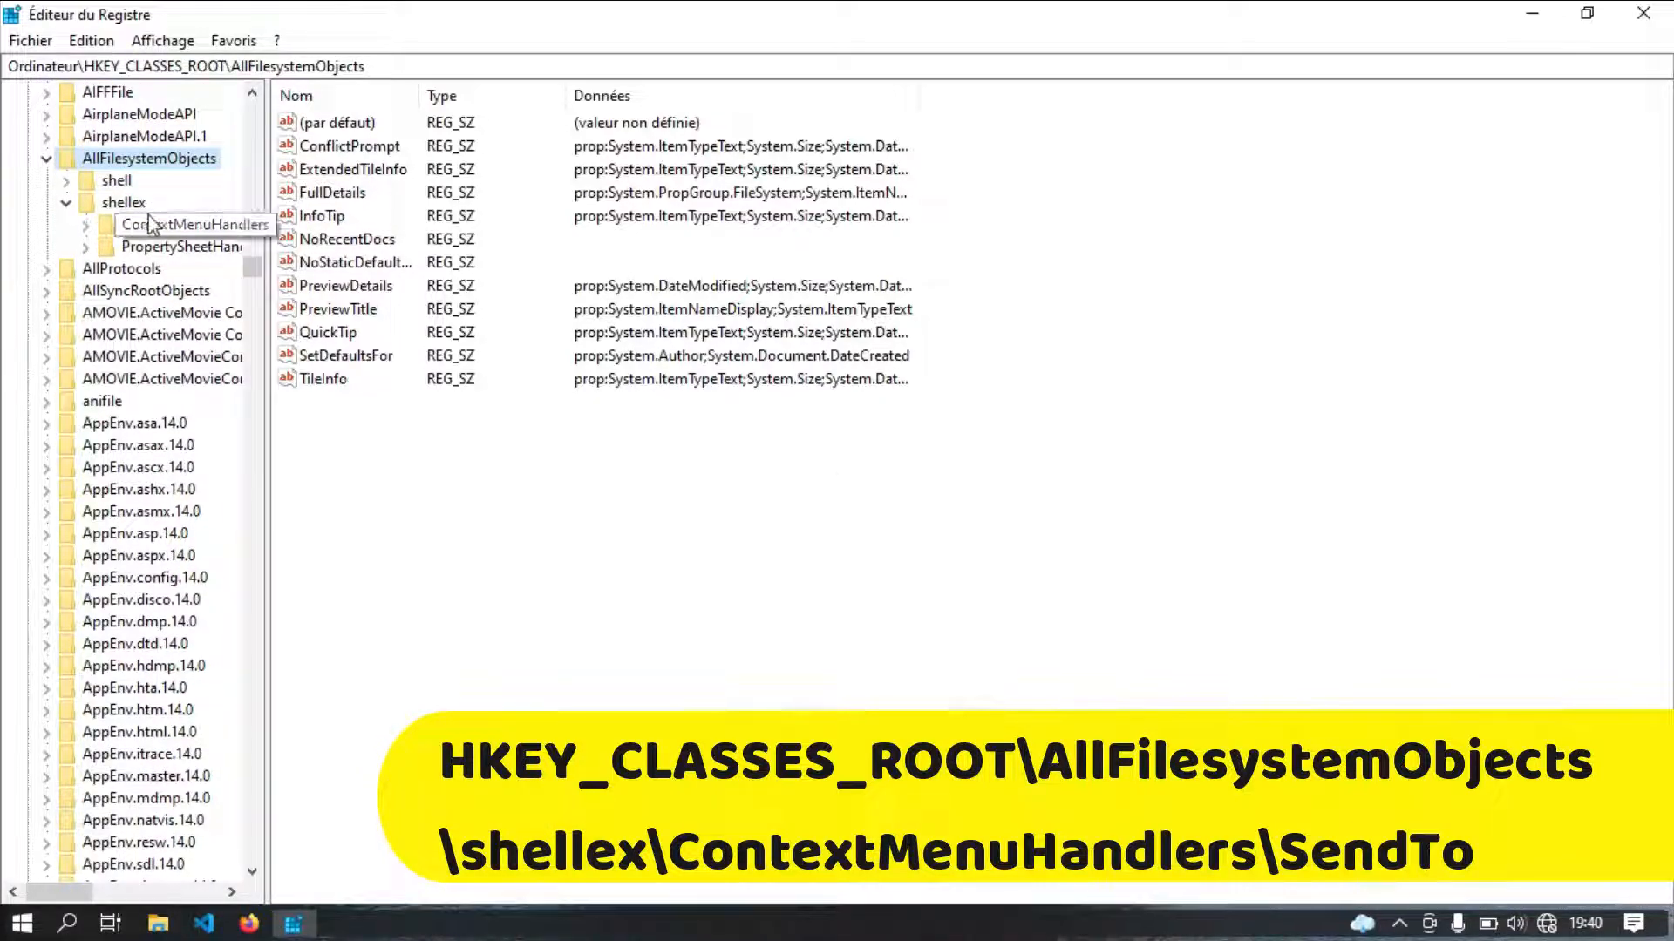
pyautogui.click(86, 226)
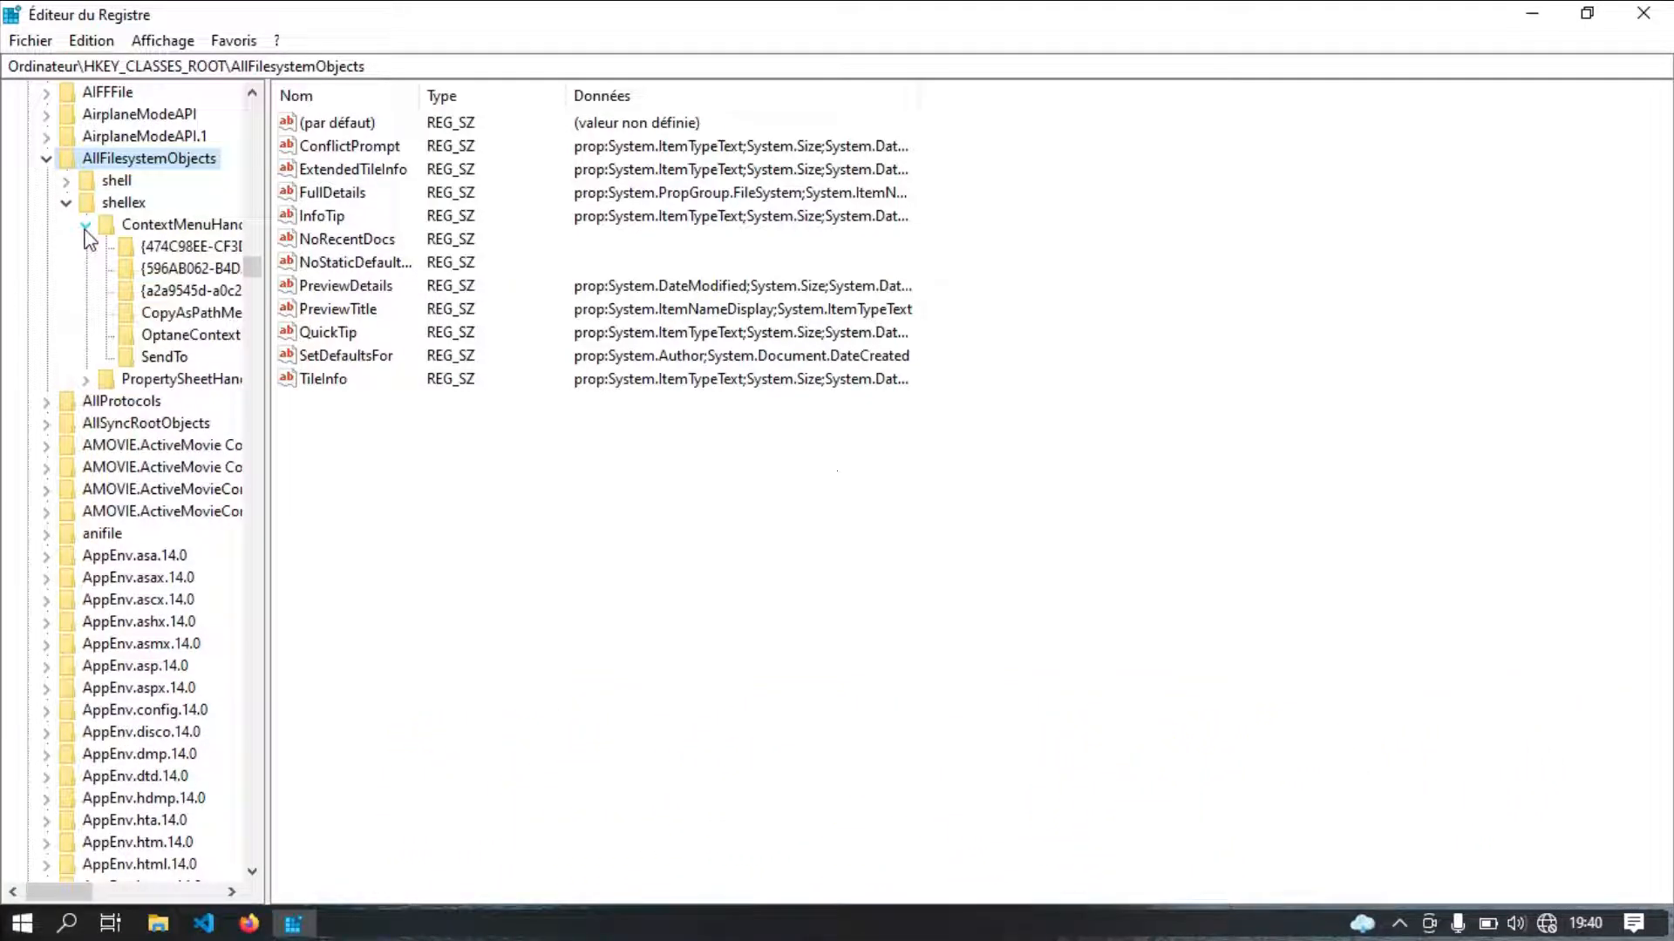
pyautogui.click(153, 359)
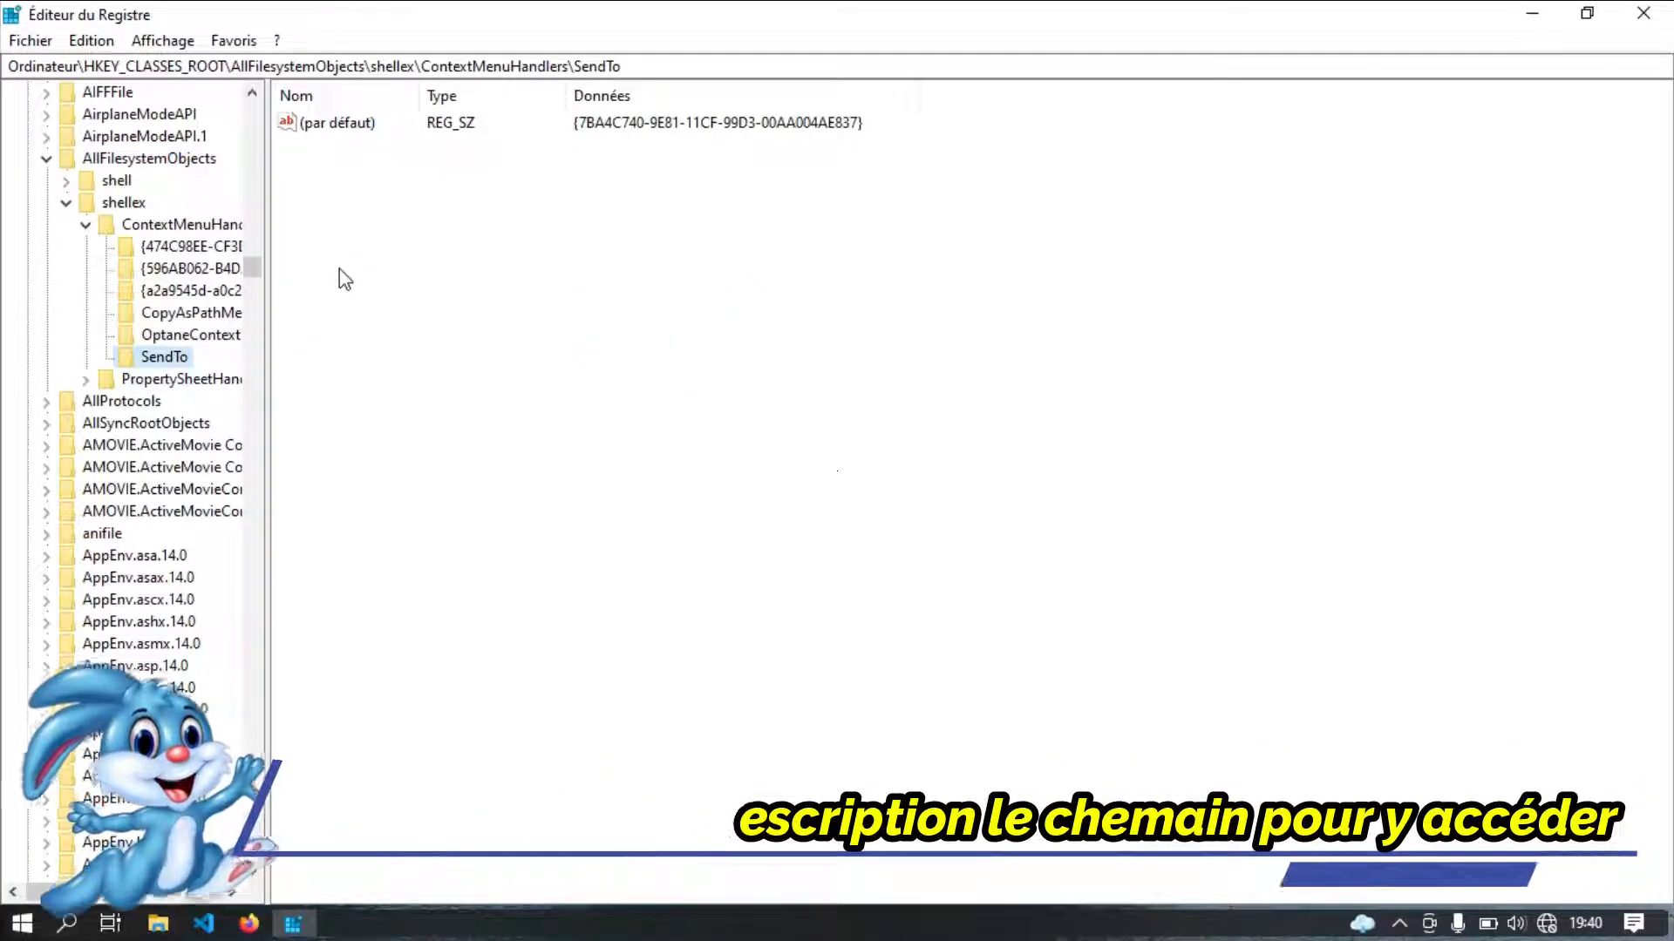
# Copy the data of the SendTo key's default string value, then clear it and save the value empty.
pyautogui.doubleClick(324, 131)
pyautogui.hotkey('ctrl', 'c')
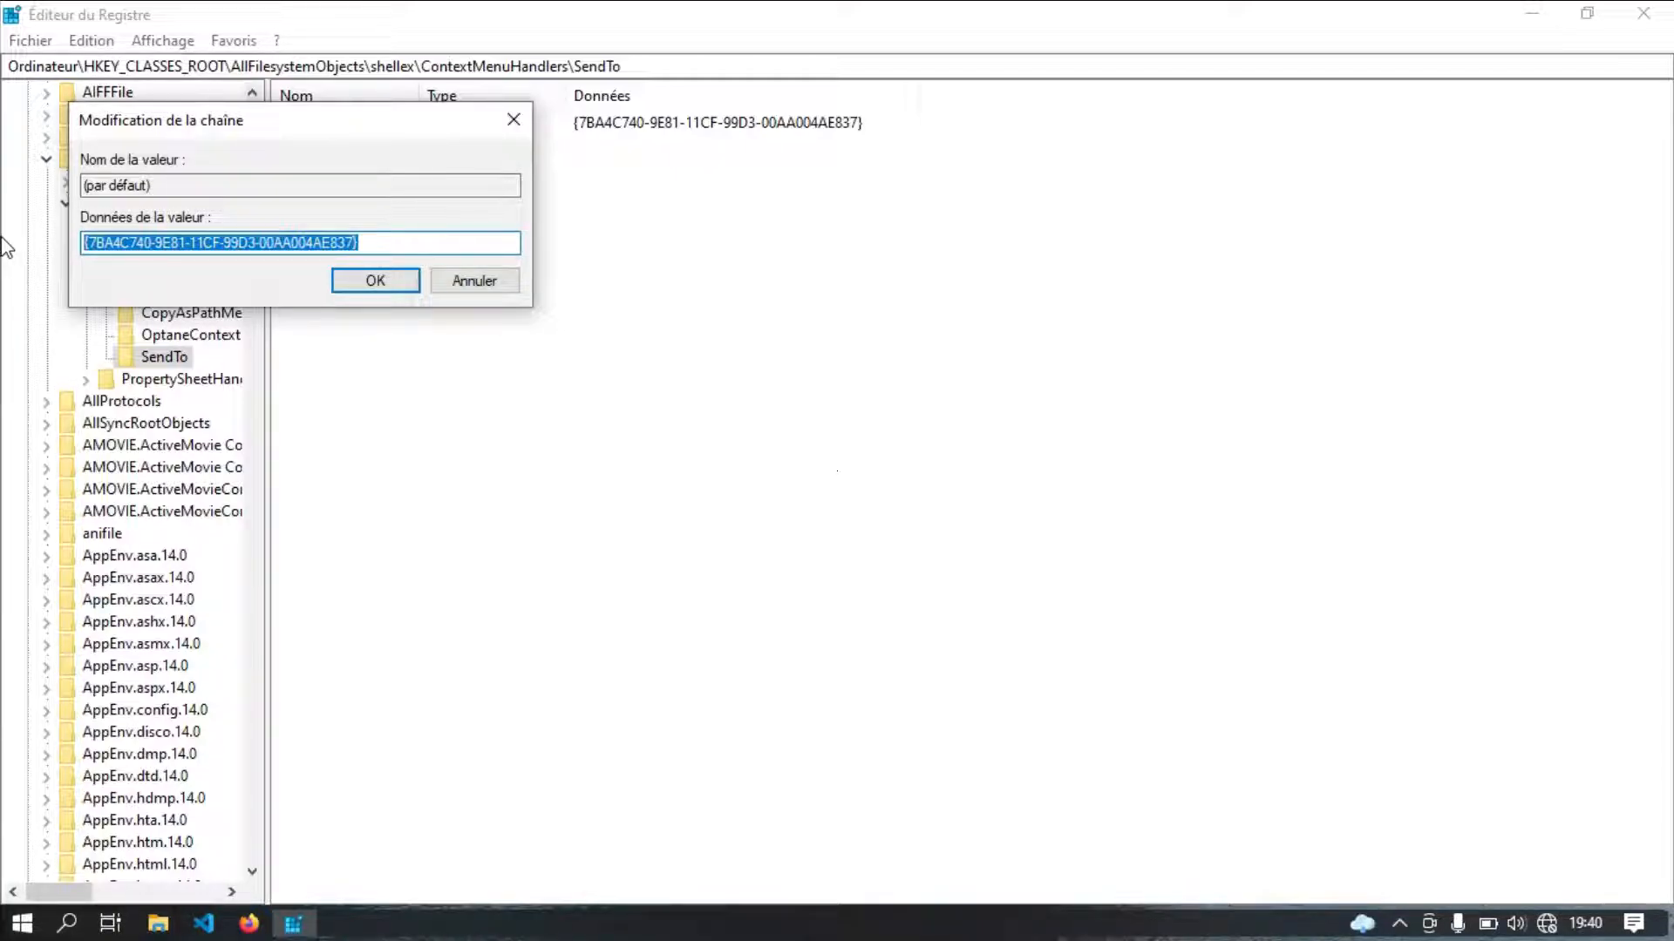
pyautogui.press('BackSpace')
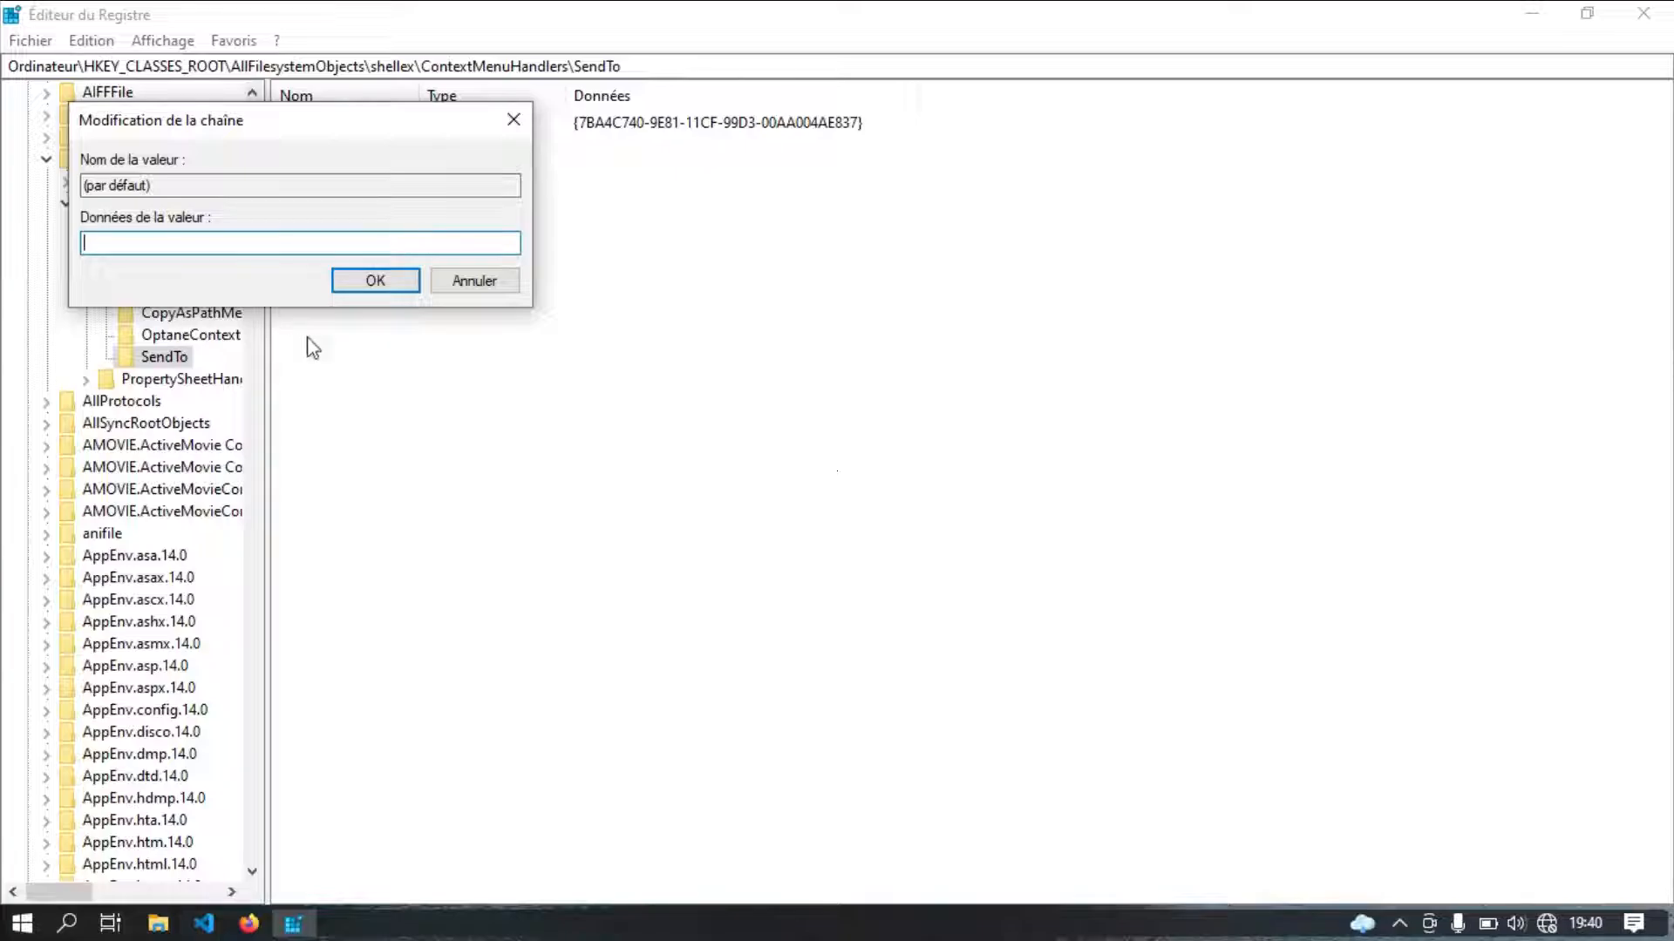
pyautogui.click(375, 281)
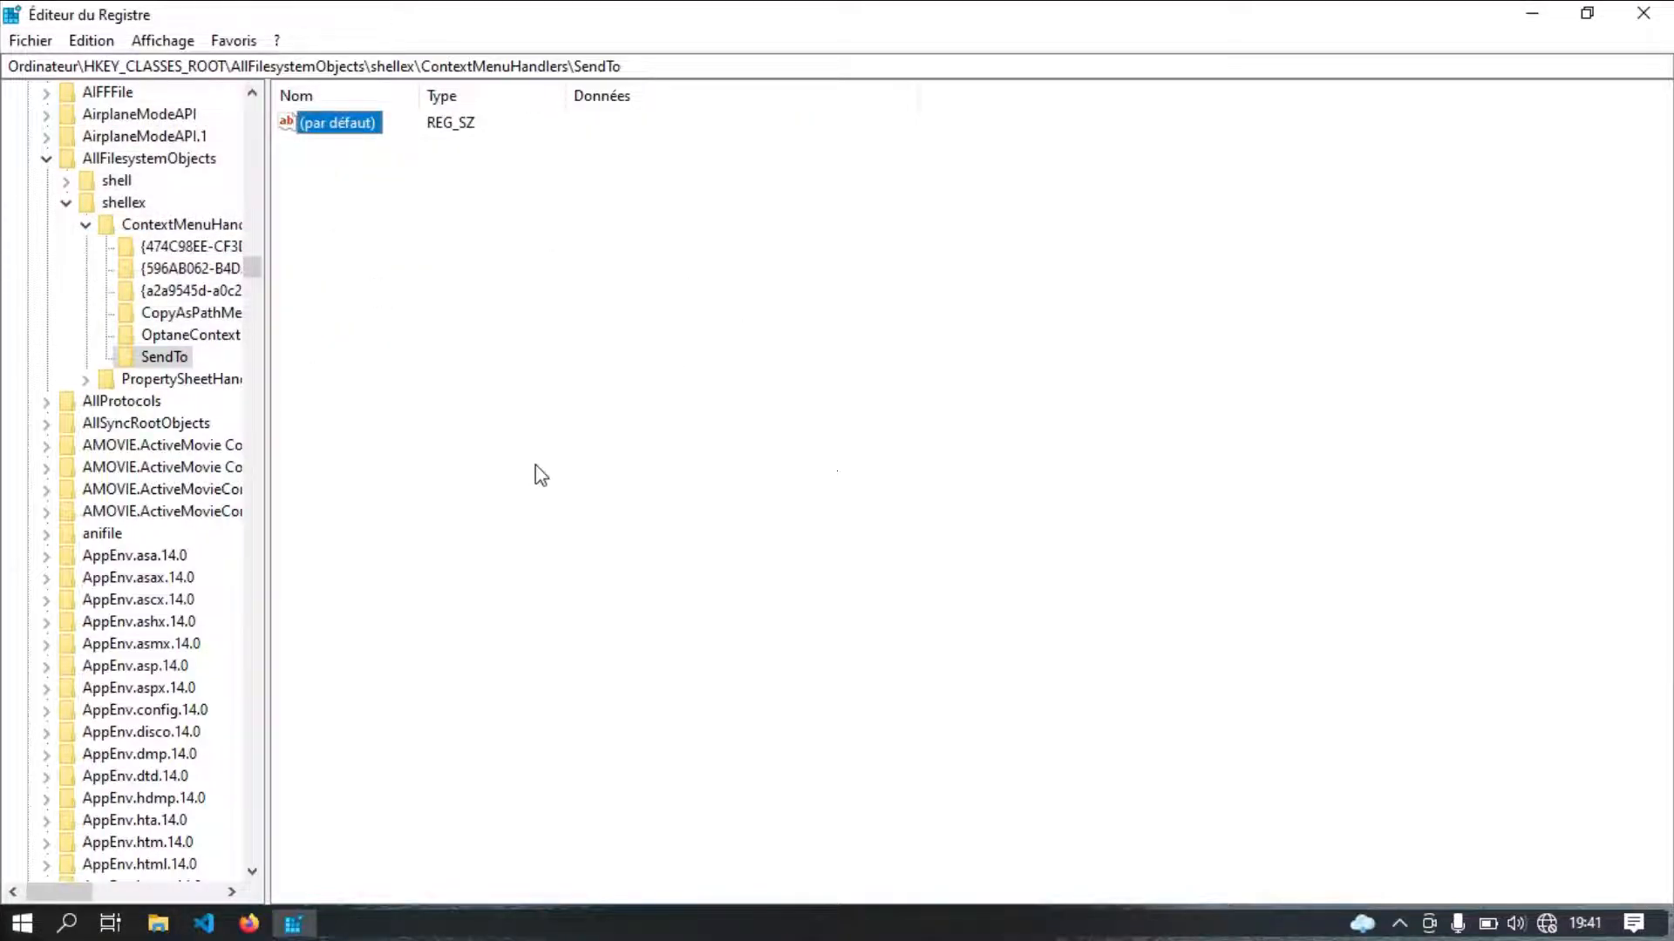
# Open the Images folder in File Explorer and check the context menu of the Capture d'écran 2022-03-08 124606.jpg file for Envoyer vers.
pyautogui.press('super+e')
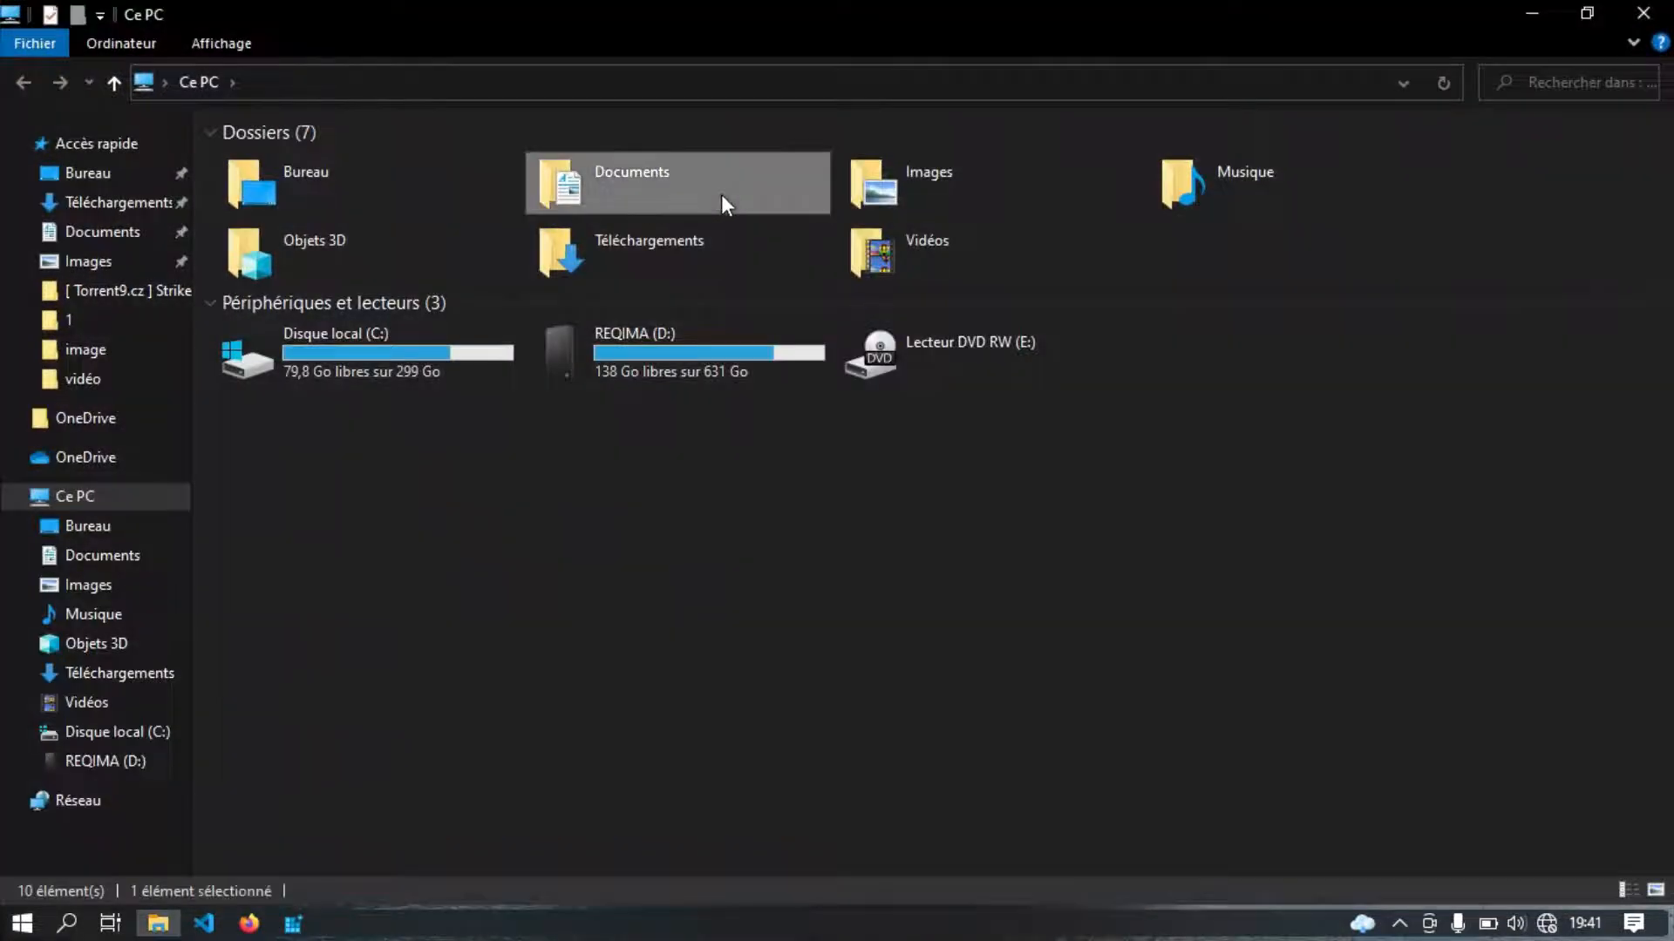
pyautogui.doubleClick(720, 196)
pyautogui.hotkey('alt', 'Left')
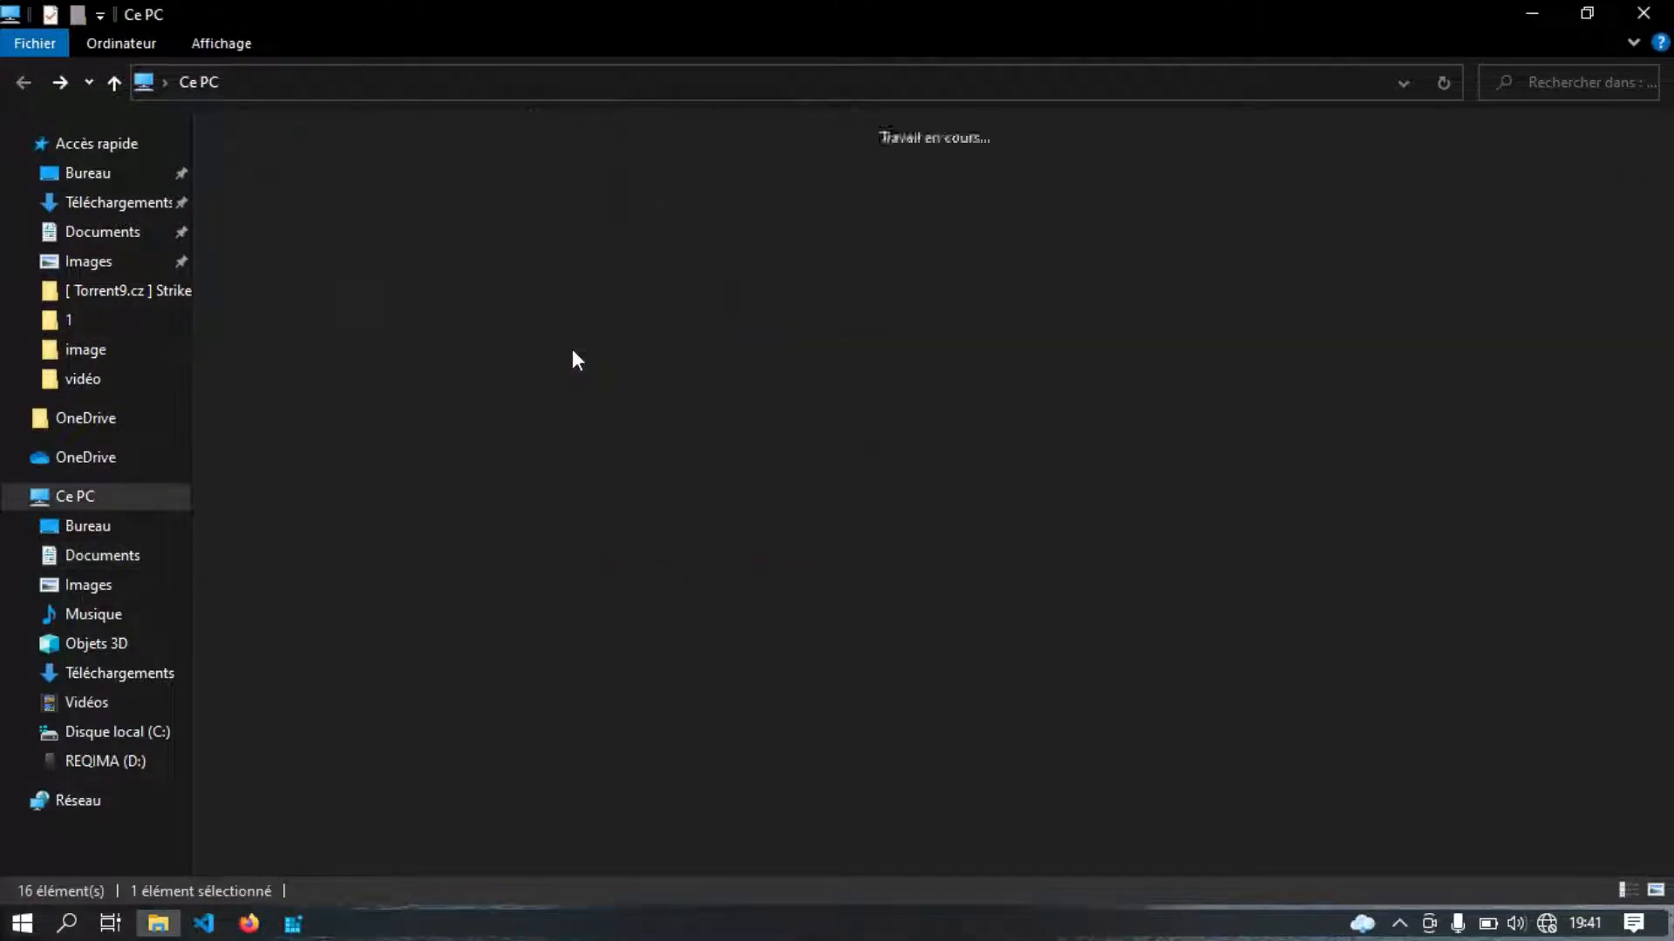
pyautogui.moveTo(945, 224); pyautogui.dragTo(969, 247)
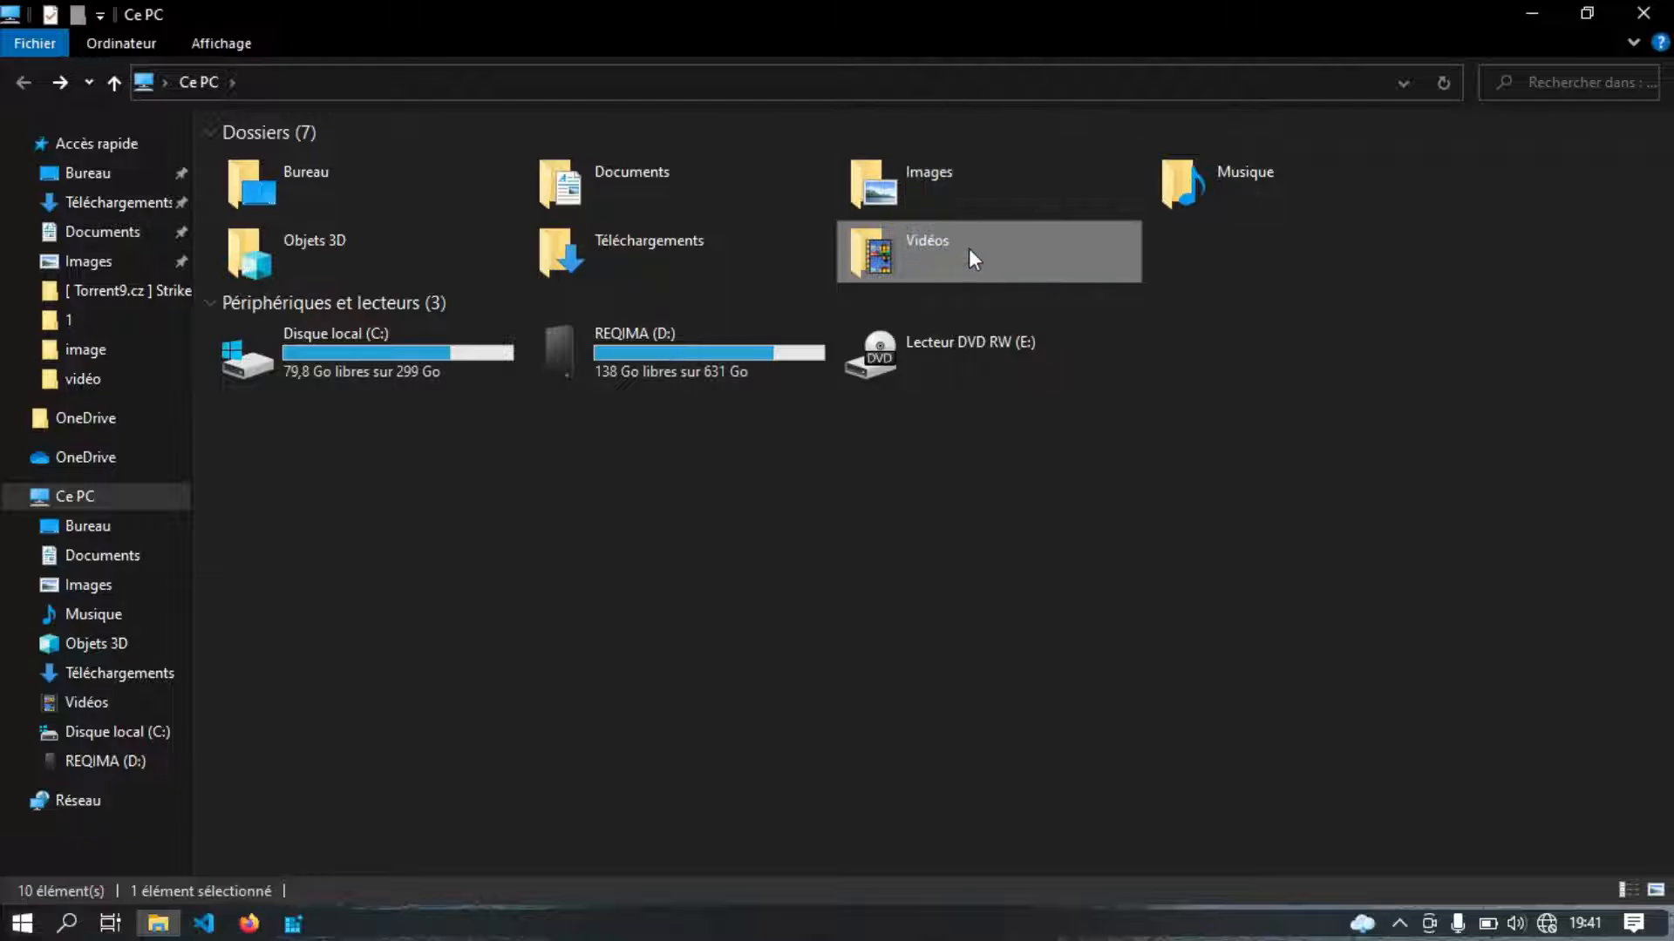
pyautogui.doubleClick(959, 179)
pyautogui.rightClick(787, 203)
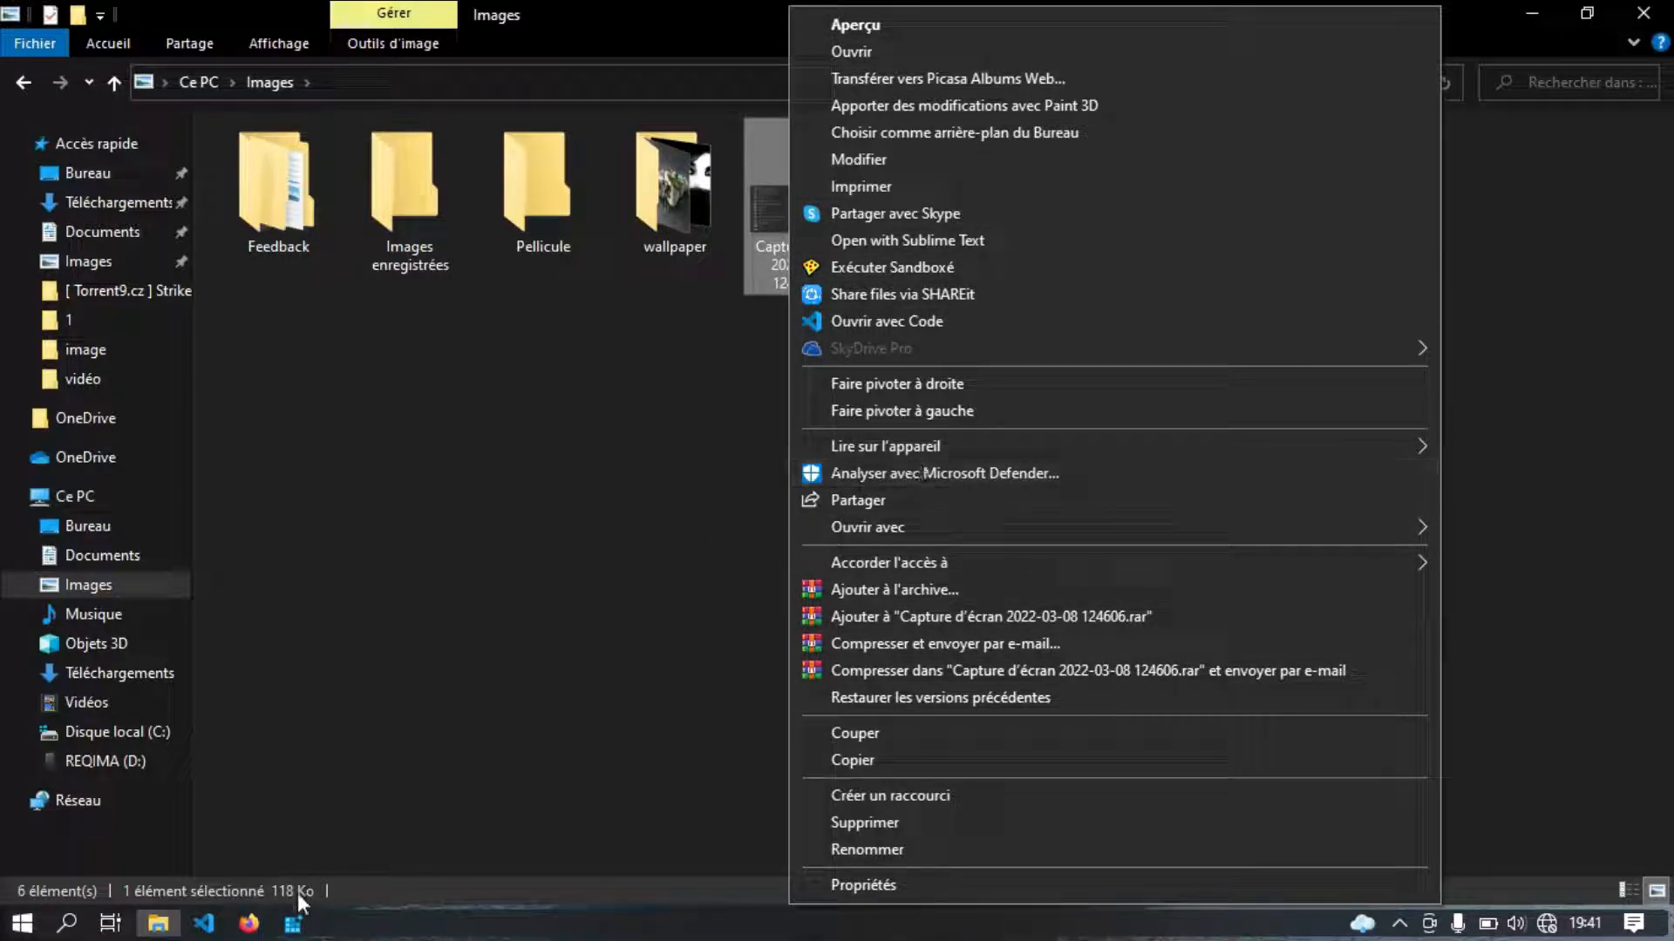
# Return to the Registry Editor and restore the SendTo key's default value data to {7BA4C740-9E81-11CF-99D3-00AA004AE837}.
pyautogui.click(293, 925)
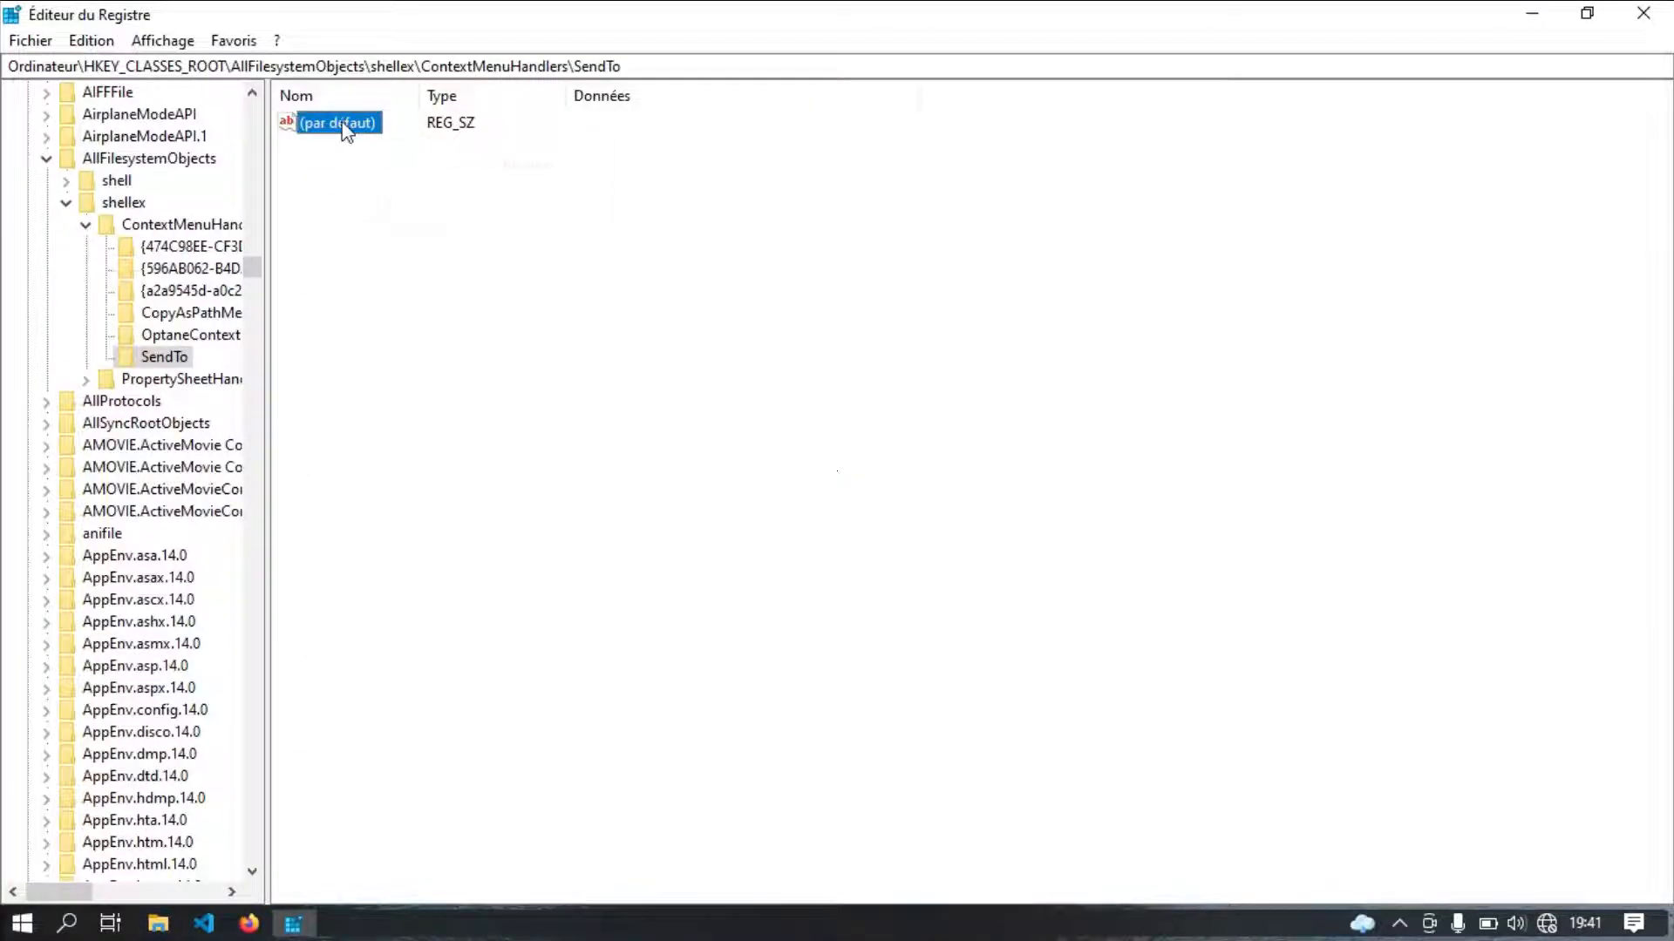
pyautogui.rightClick(347, 123)
pyautogui.click(378, 148)
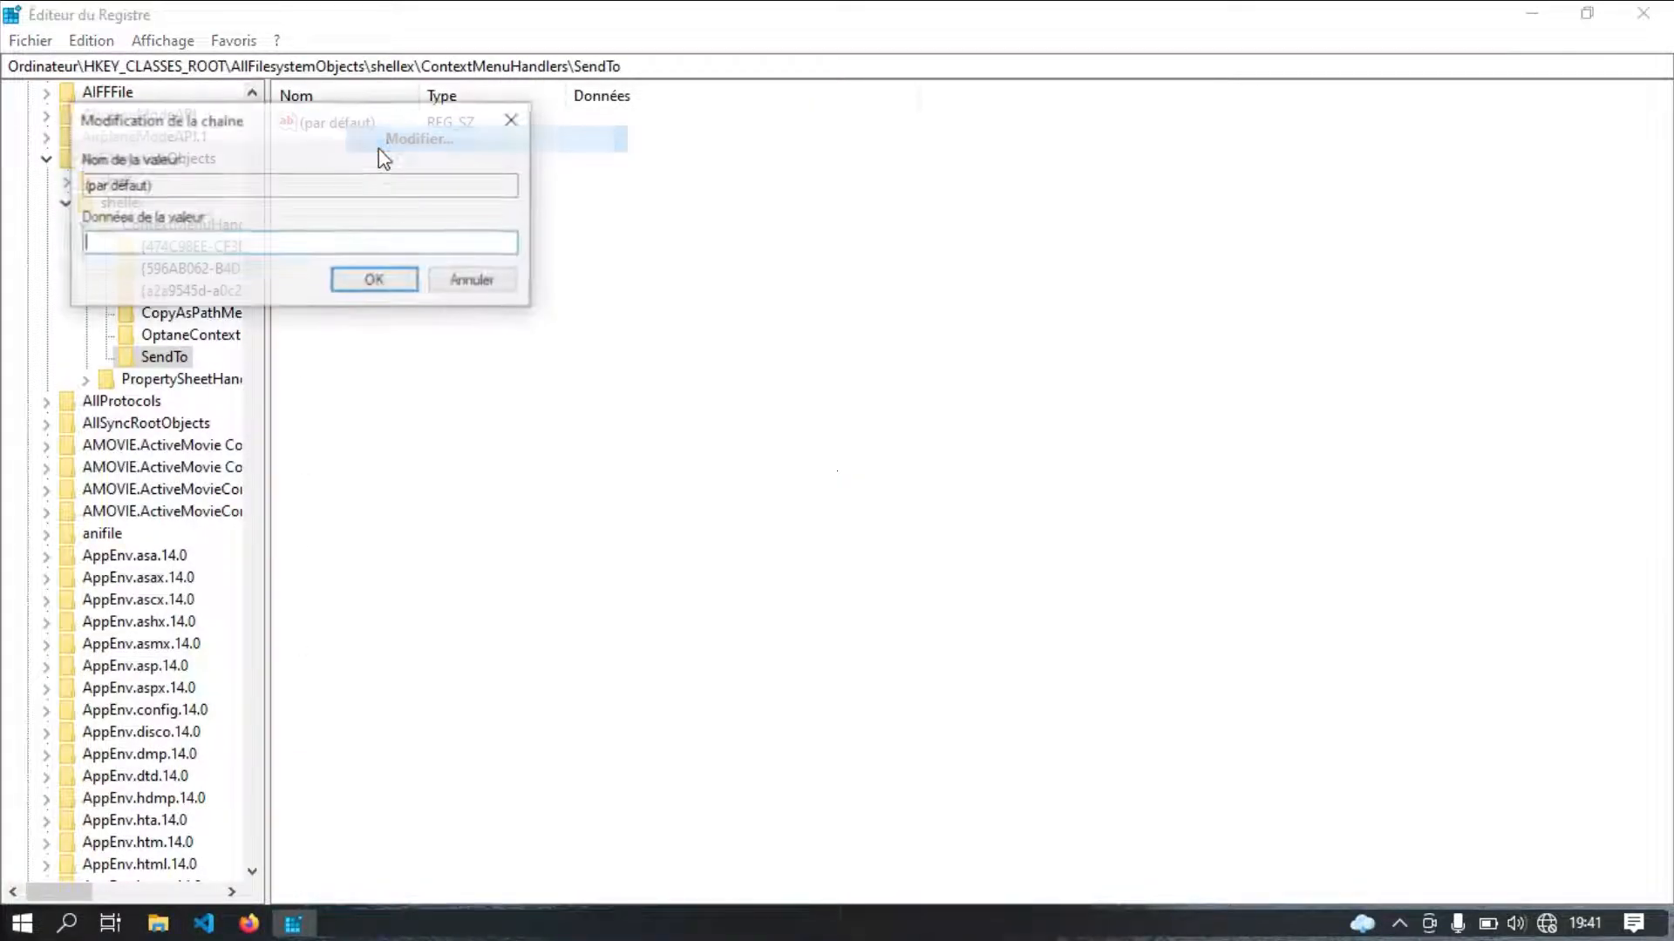
pyautogui.hotkey('ctrl', 'v')
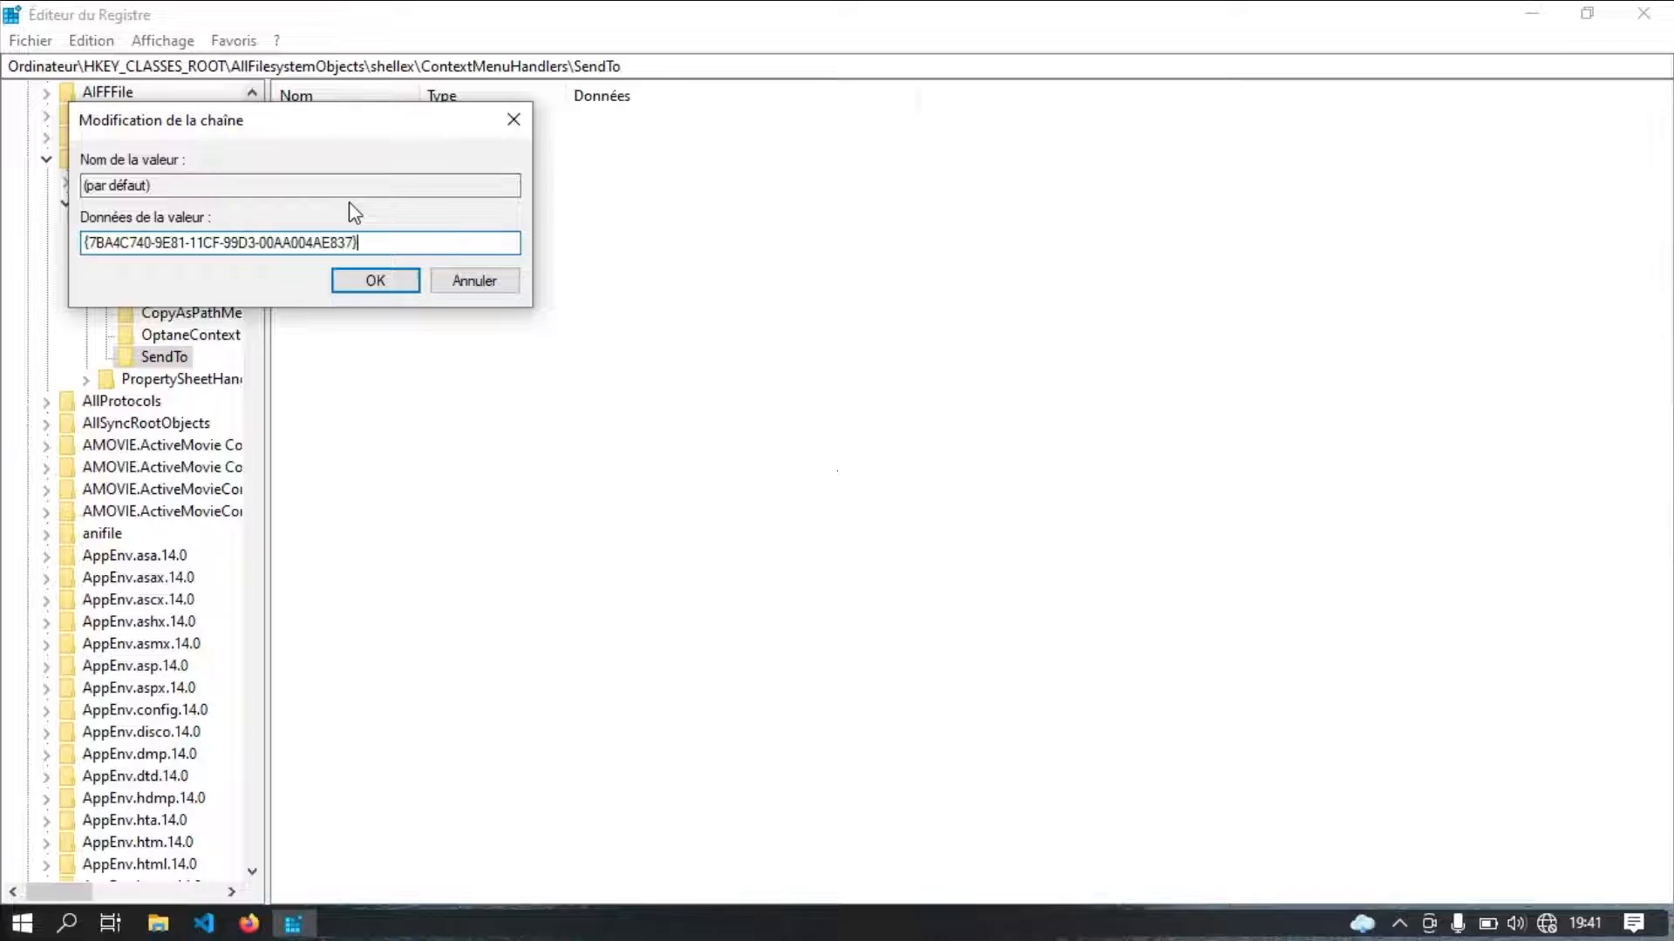
pyautogui.click(359, 291)
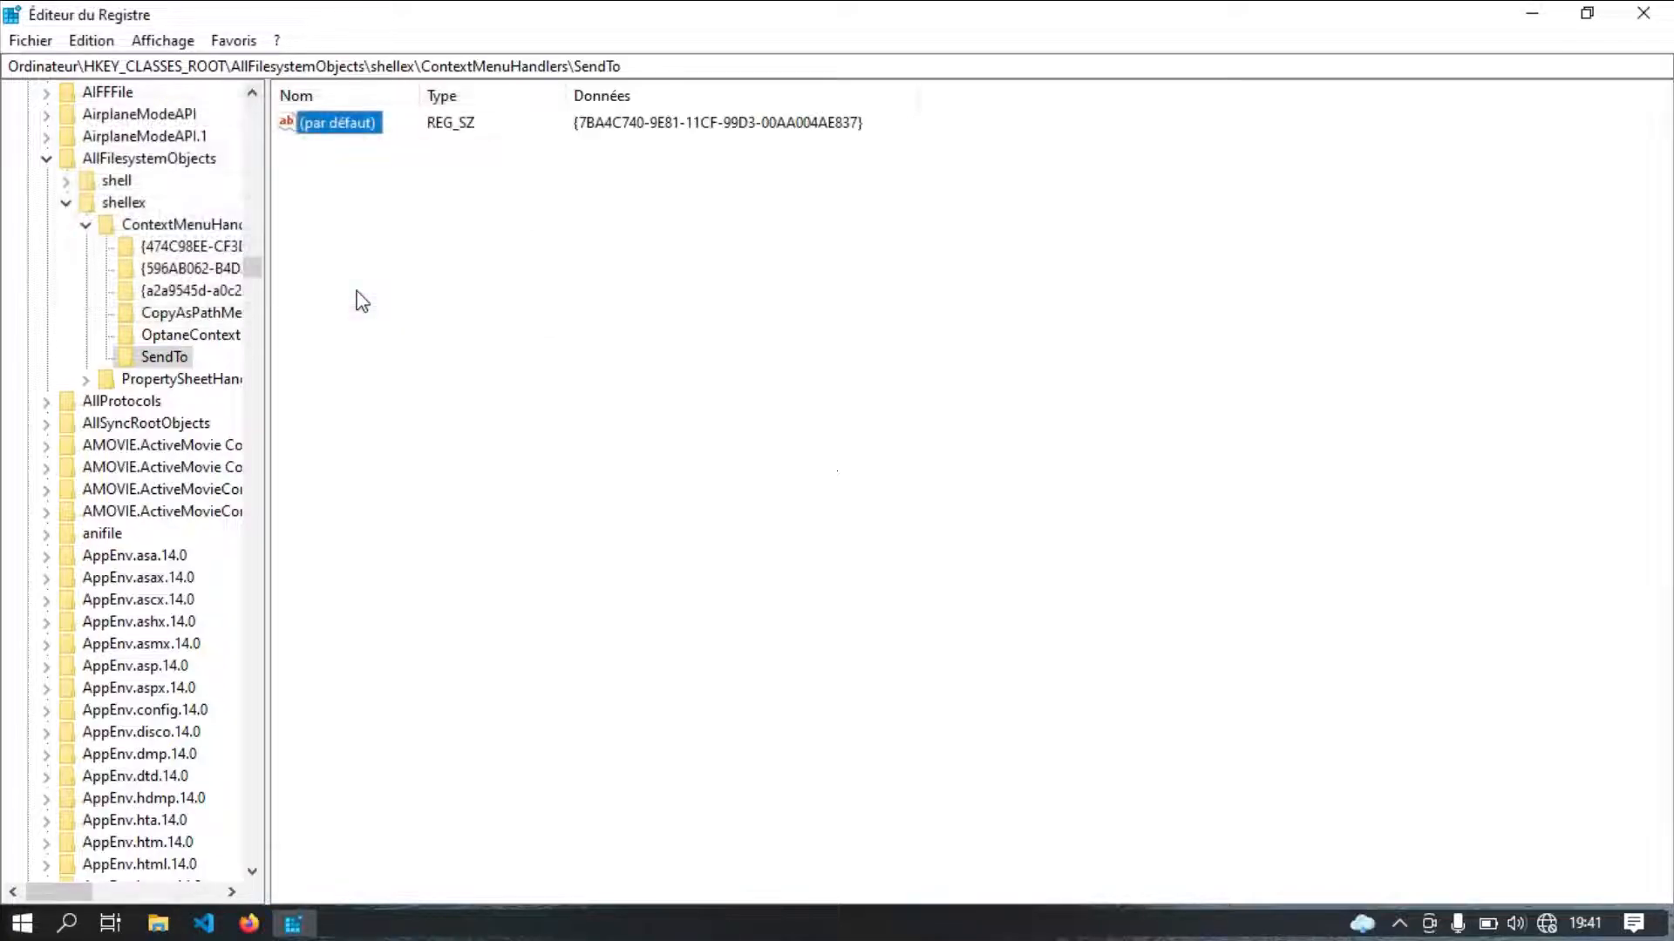
# Switch back to the Images folder and view the Envoyer vers options for the Capture d'écran 2022-03-08 124606.jpg file.
pyautogui.click(158, 923)
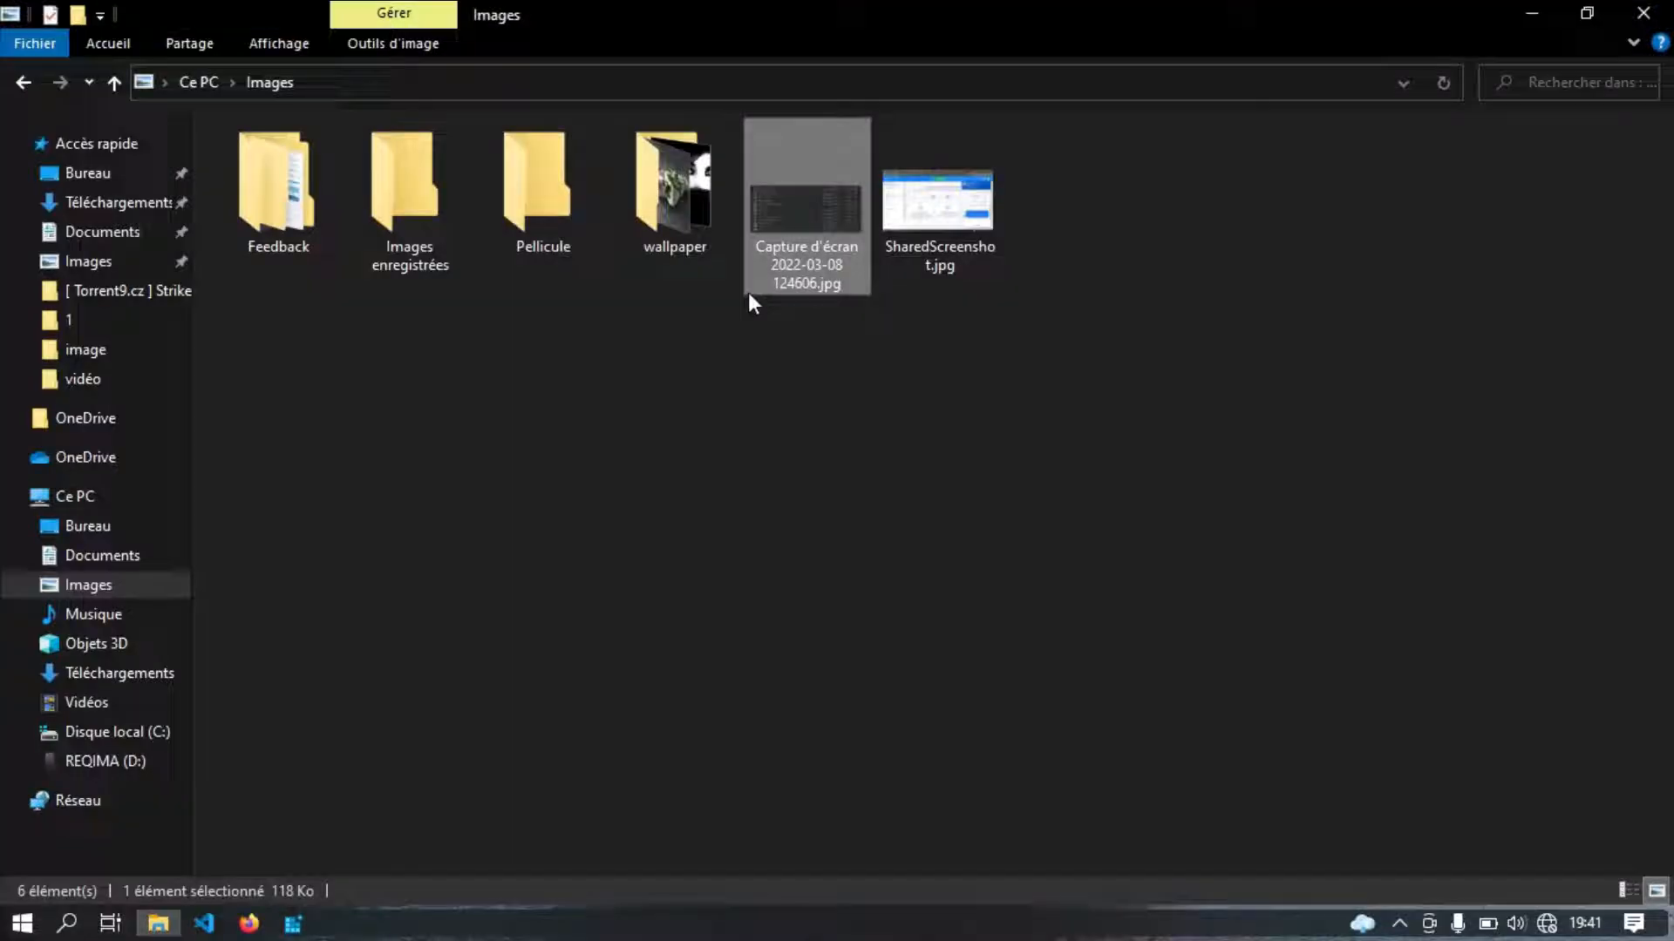
pyautogui.rightClick(840, 195)
pyautogui.moveTo(922, 726)
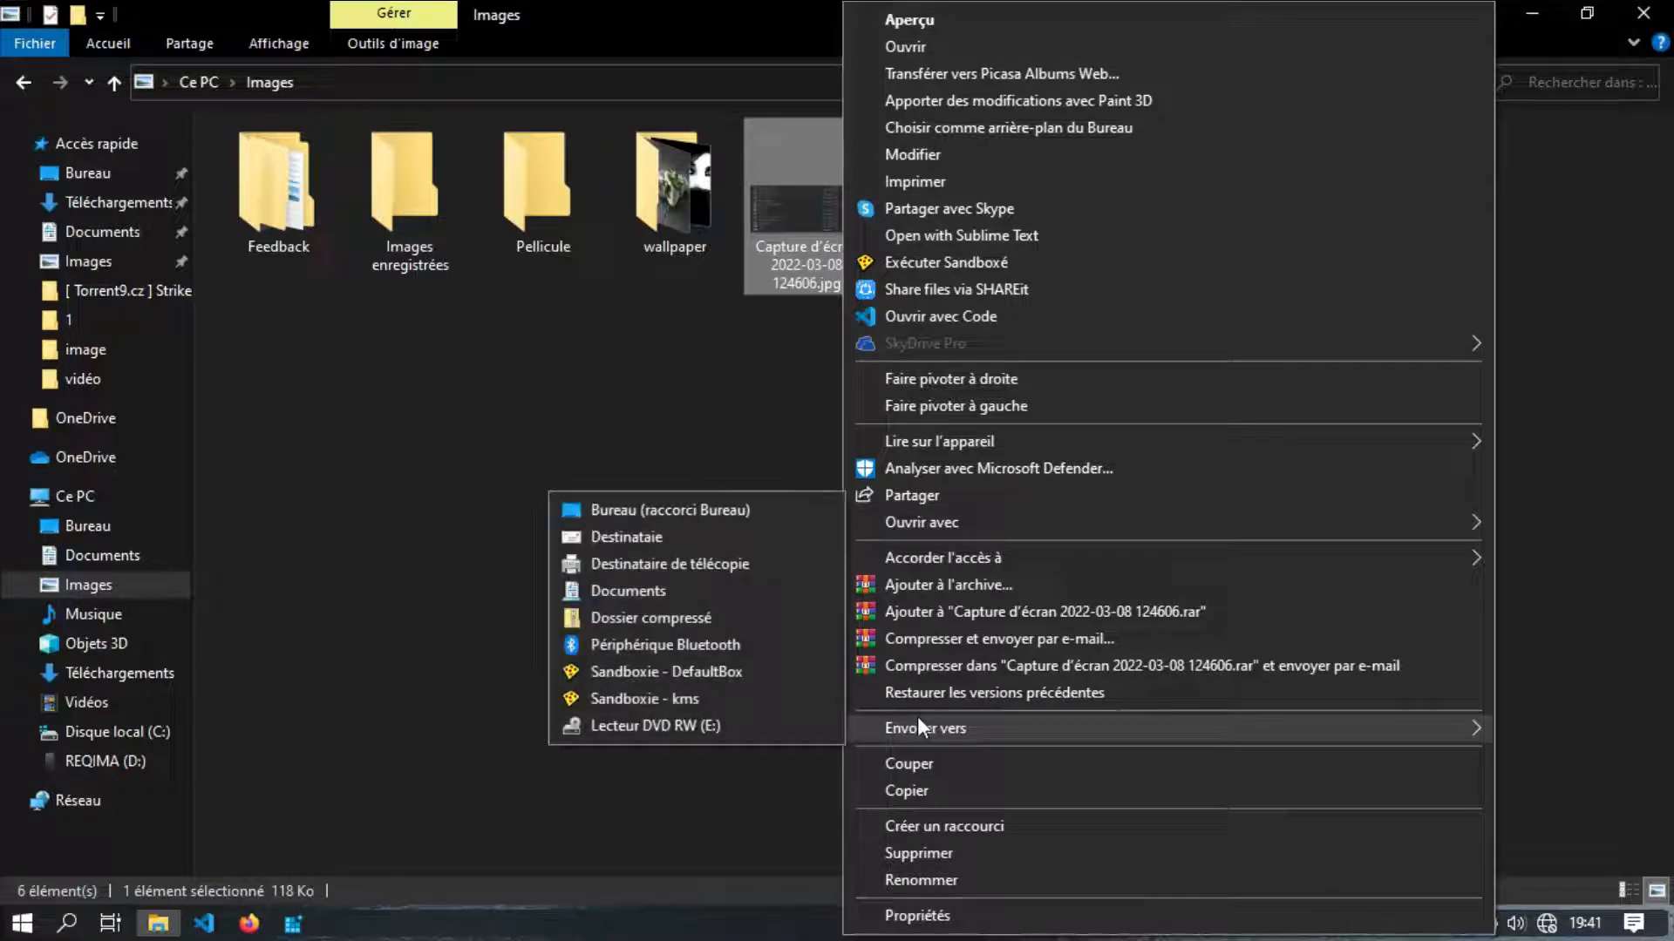